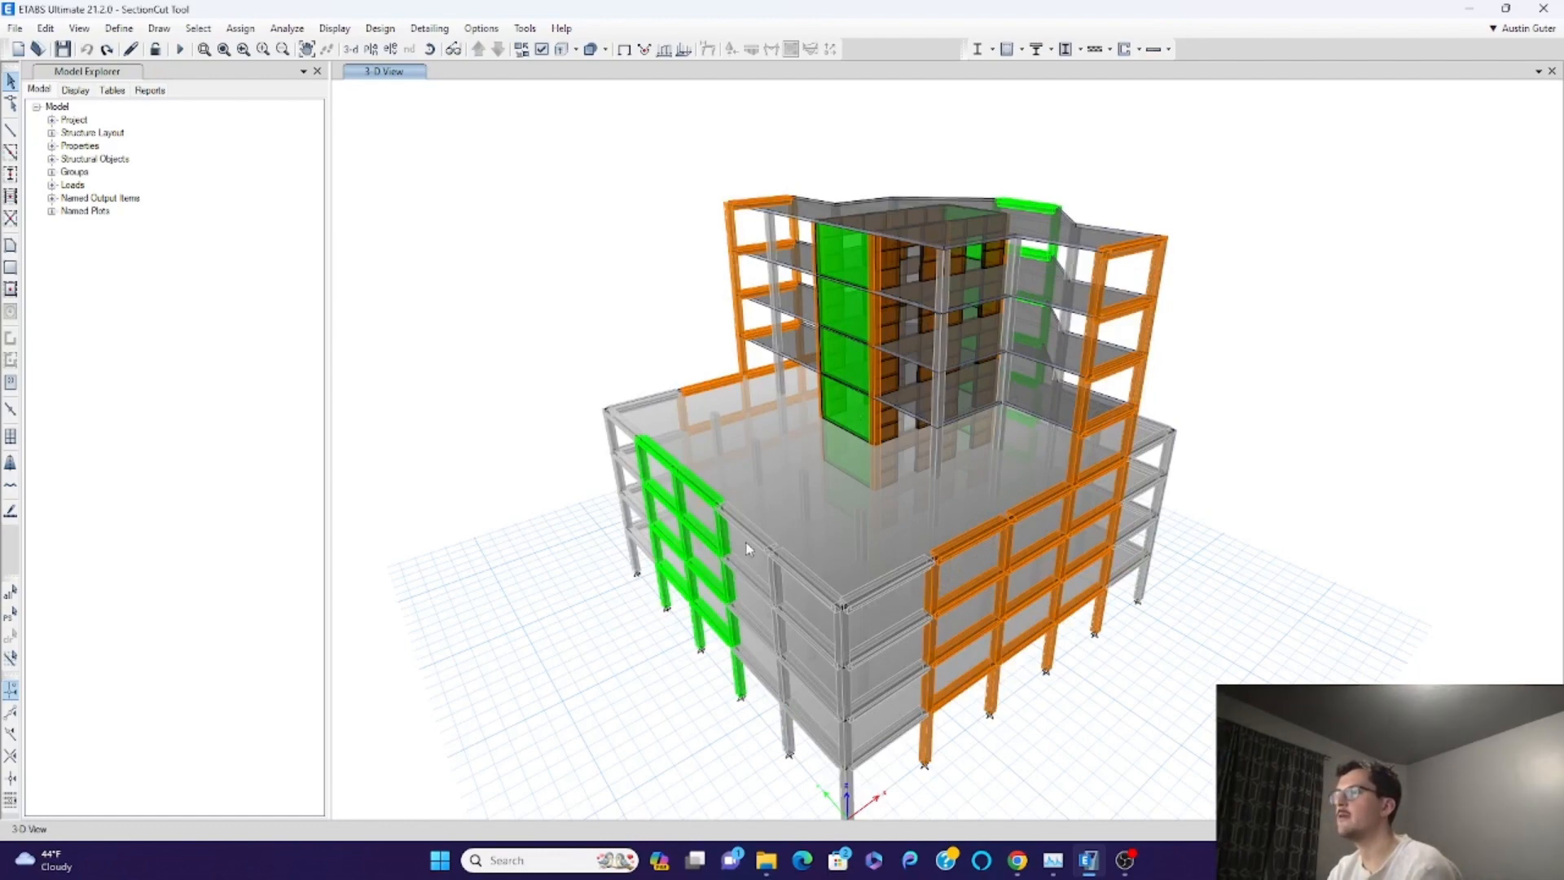
- Display the plan view of Story8
{"action": "middle_click_drag", "start_coordinate": [863, 492], "coordinate": [868, 516], "text": "shift"}
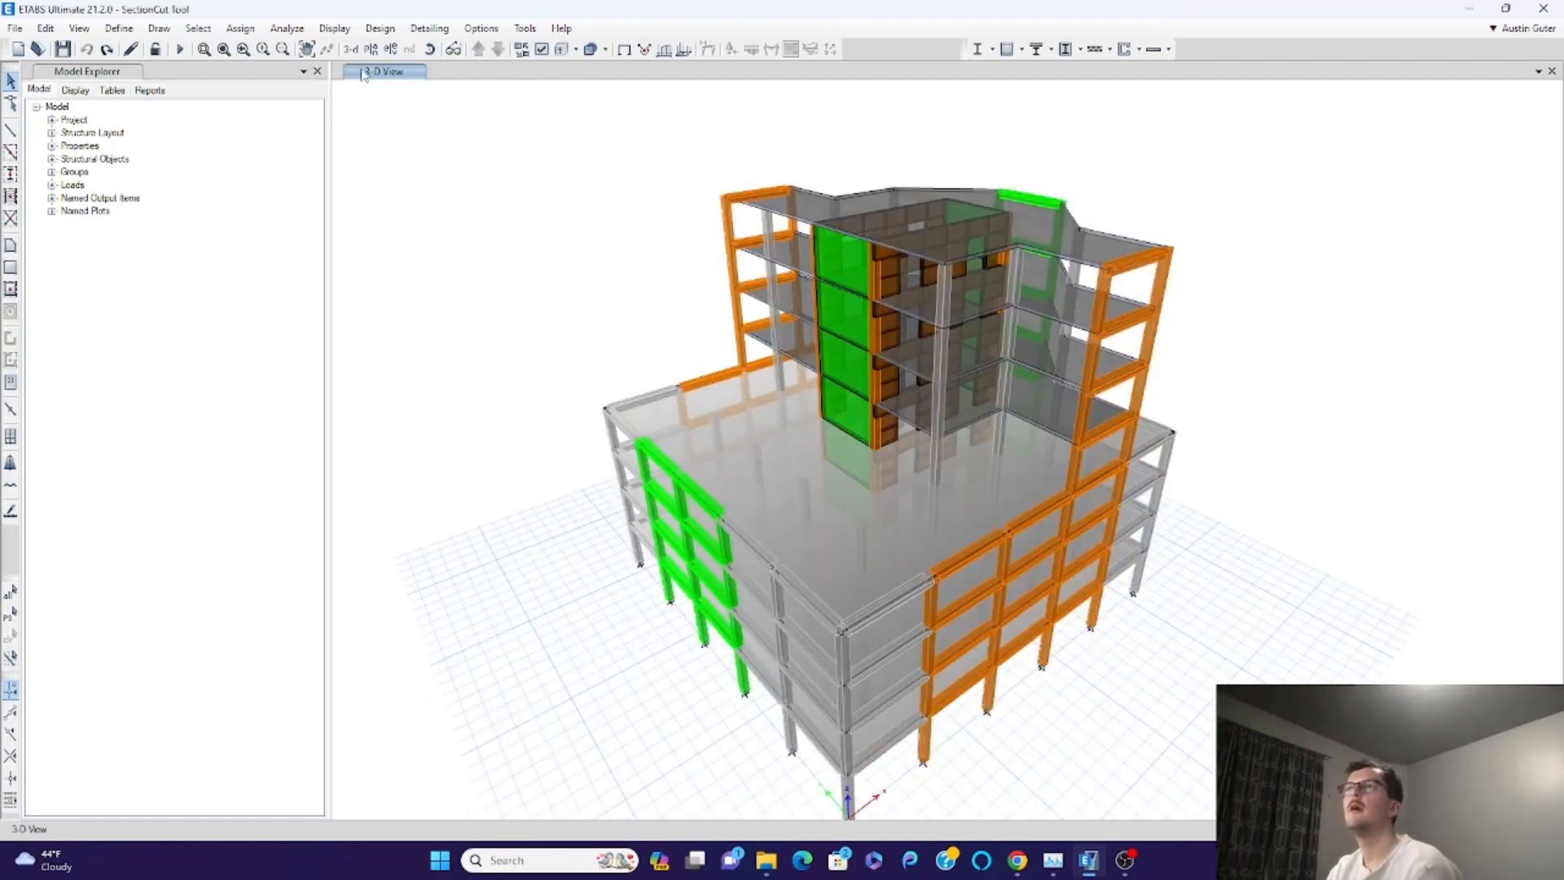
{"action": "left_click", "coordinate": [371, 51]}
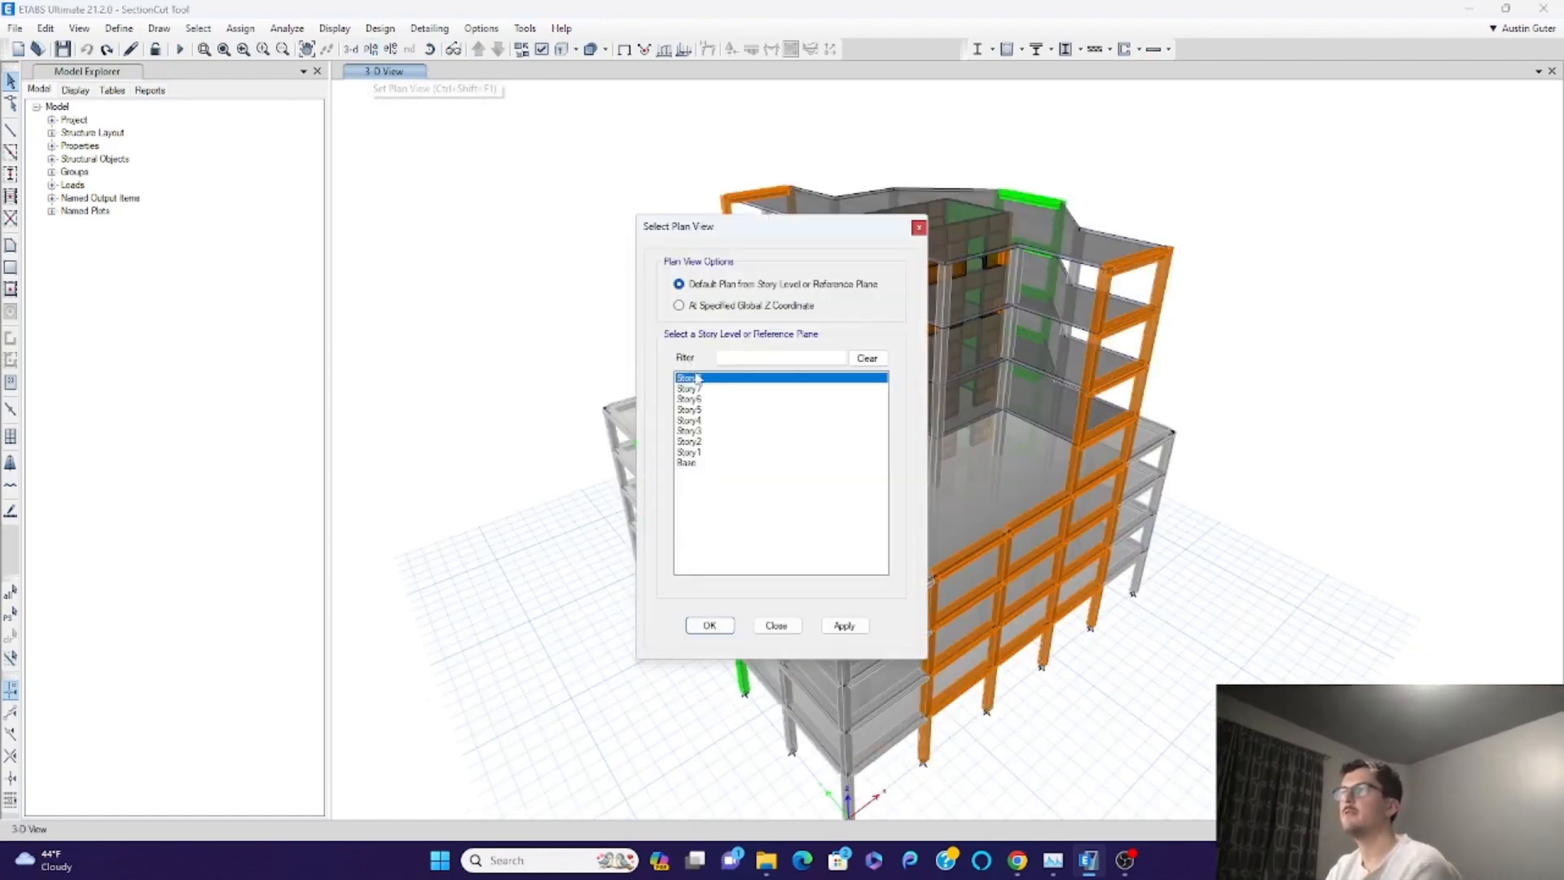
{"action": "left_click", "coordinate": [710, 625]}
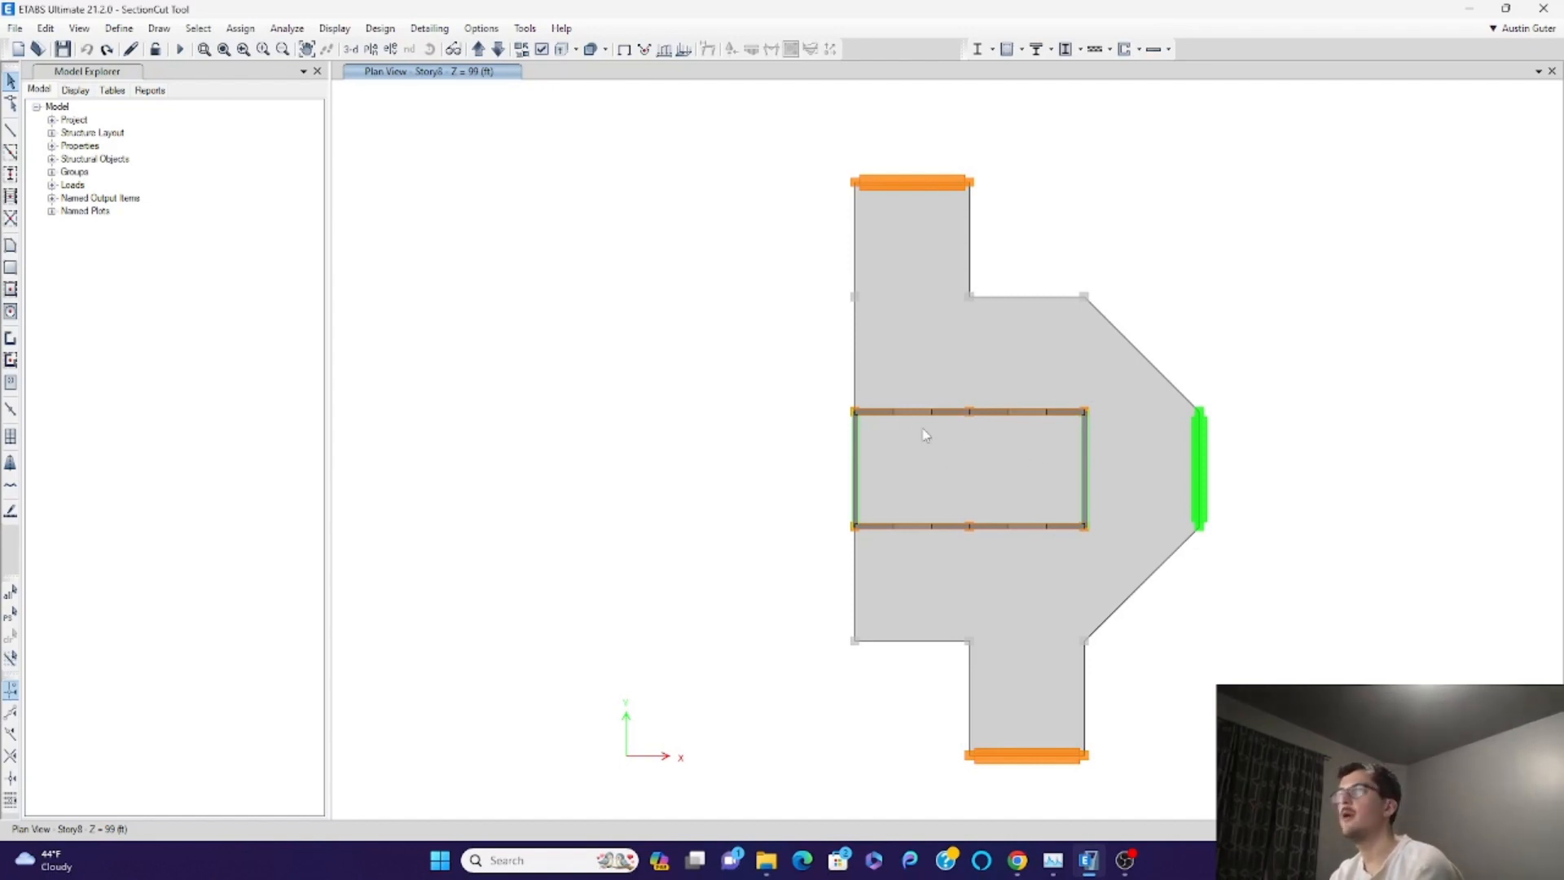
{"action": "middle_click_drag", "start_coordinate": [926, 435], "coordinate": [841, 437]}
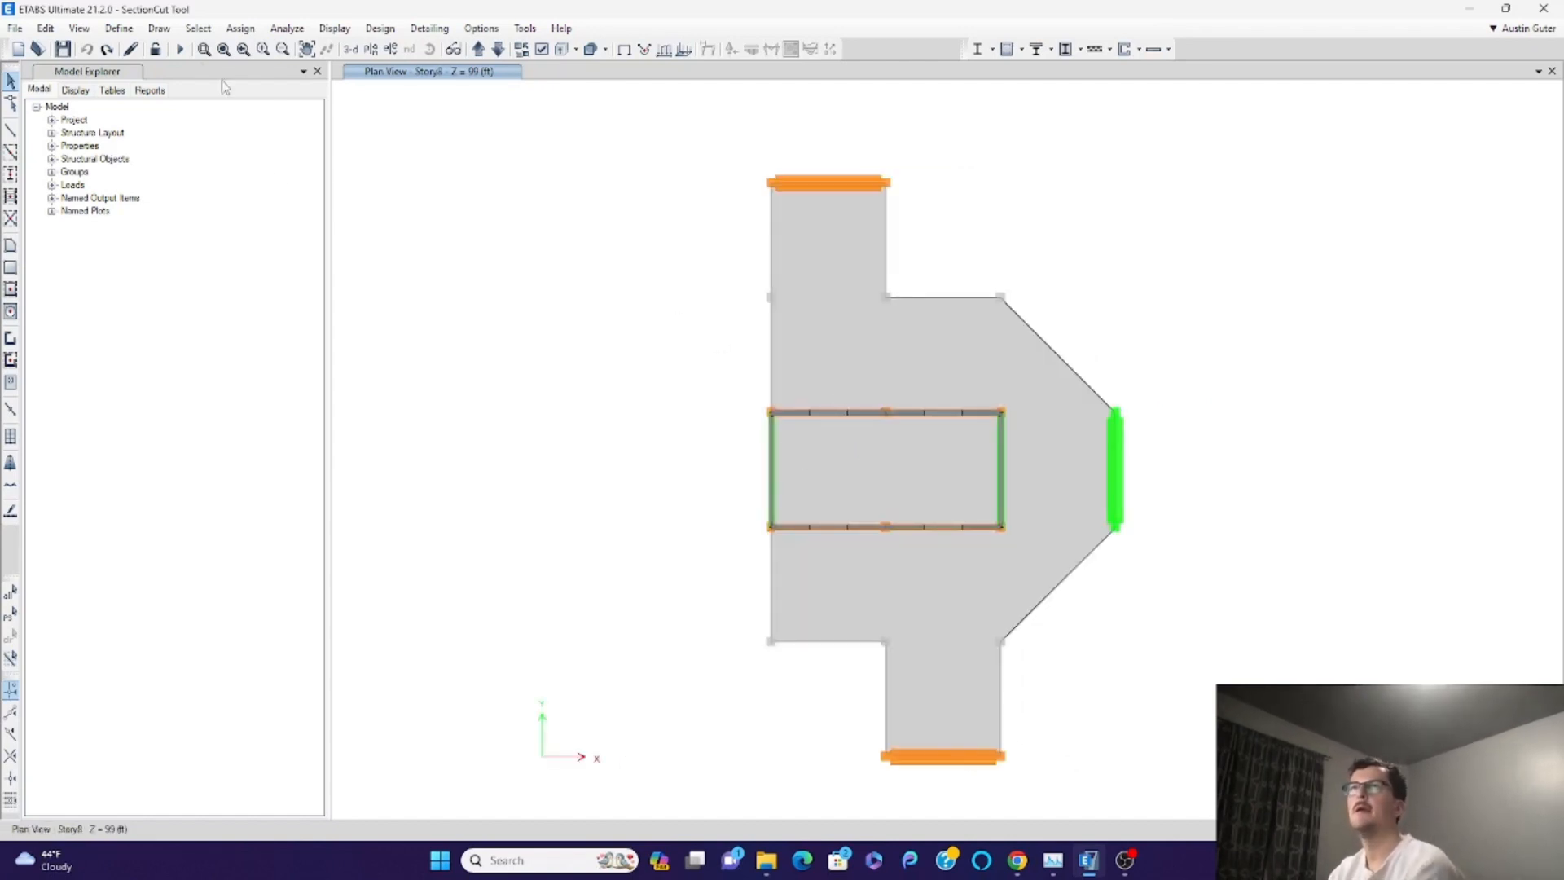
- Review the ASCE 7-22 direction and eccentricity settings of the EQx seismic load pattern
{"action": "left_click", "coordinate": [119, 29]}
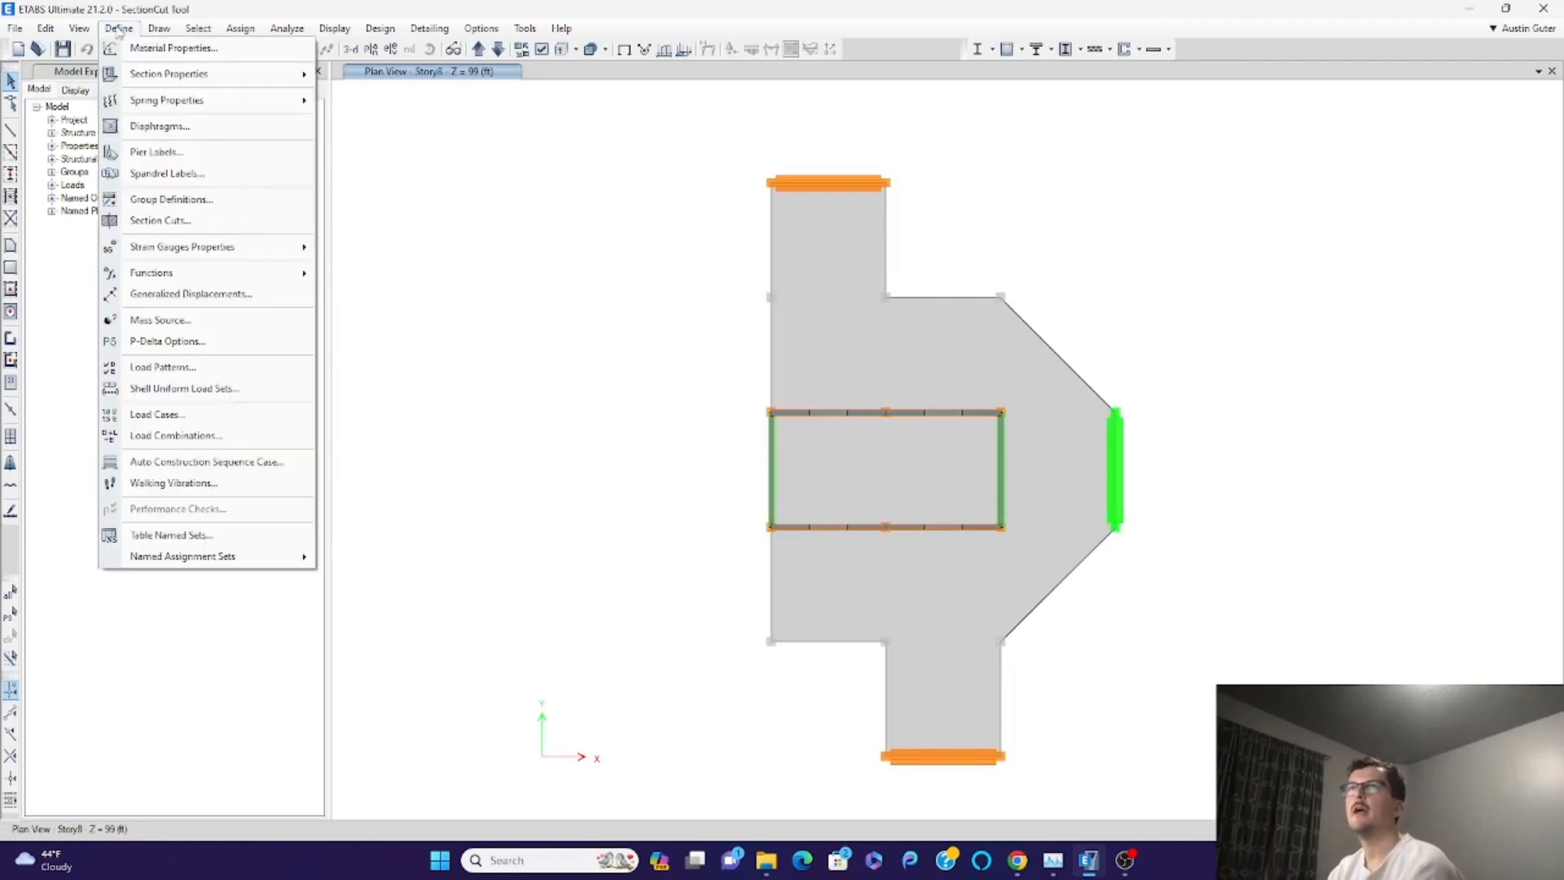
{"action": "left_click", "coordinate": [178, 368]}
{"action": "left_click_drag", "start_coordinate": [554, 315], "coordinate": [446, 231]}
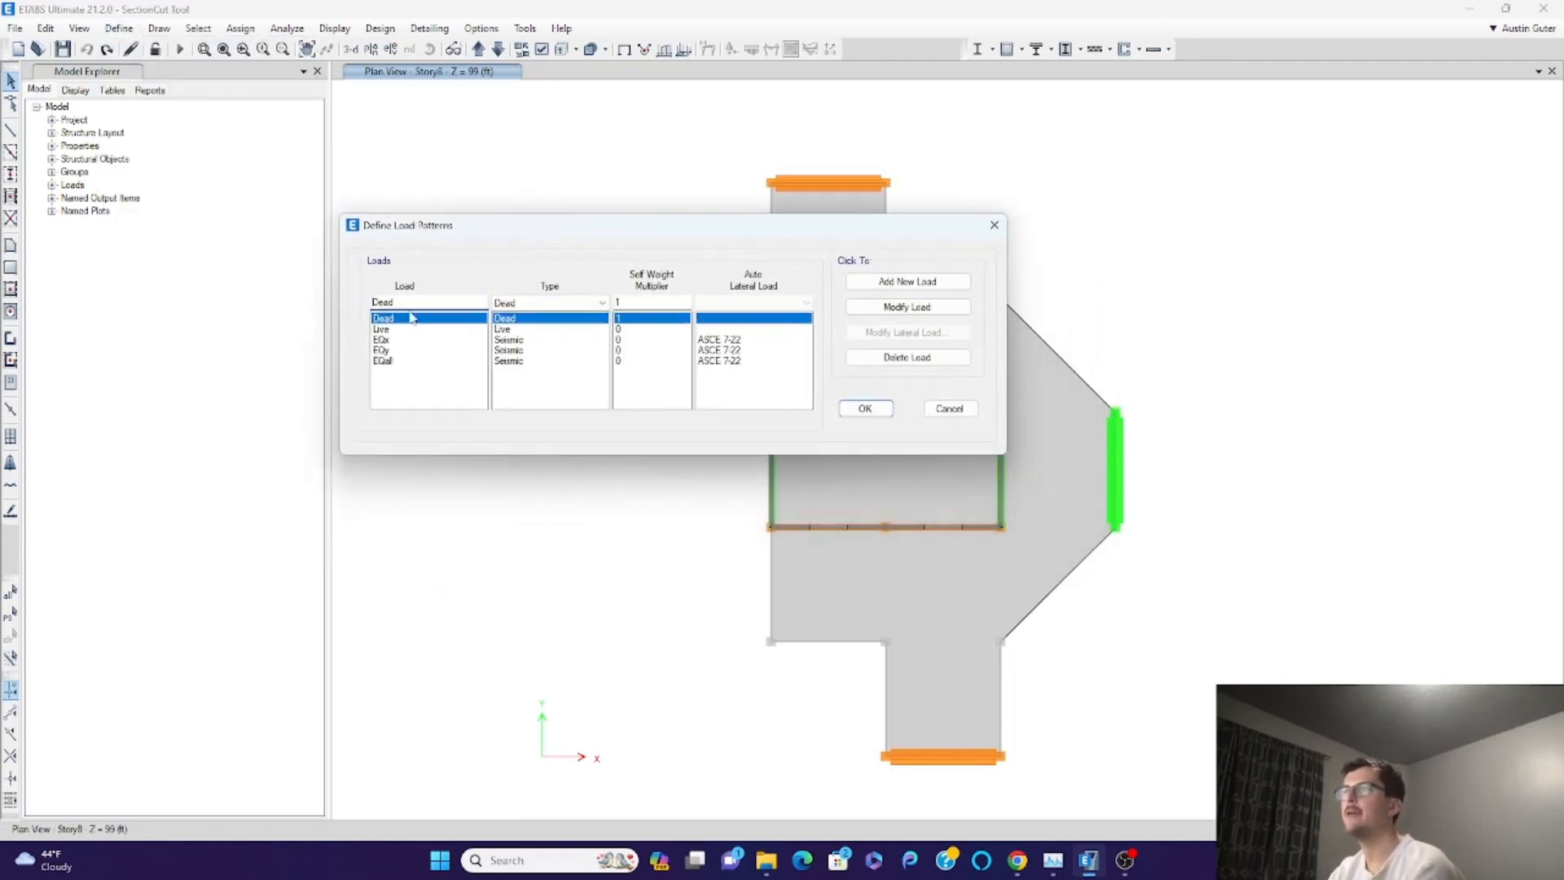
{"action": "left_click", "coordinate": [394, 339]}
{"action": "left_click", "coordinate": [888, 334]}
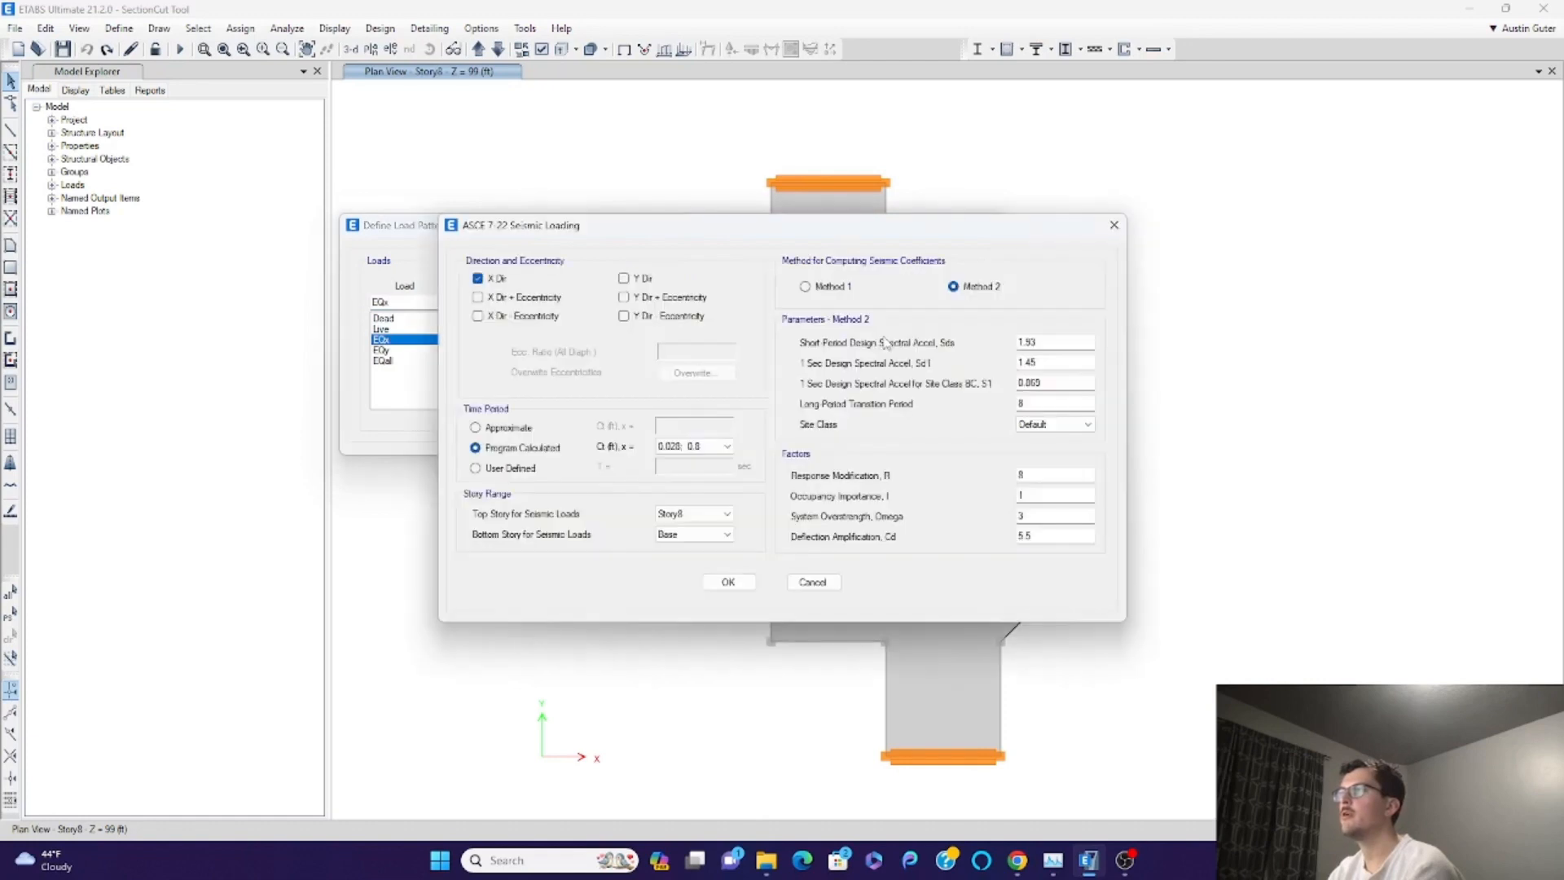
{"action": "left_click_drag", "start_coordinate": [553, 237], "coordinate": [651, 224]}
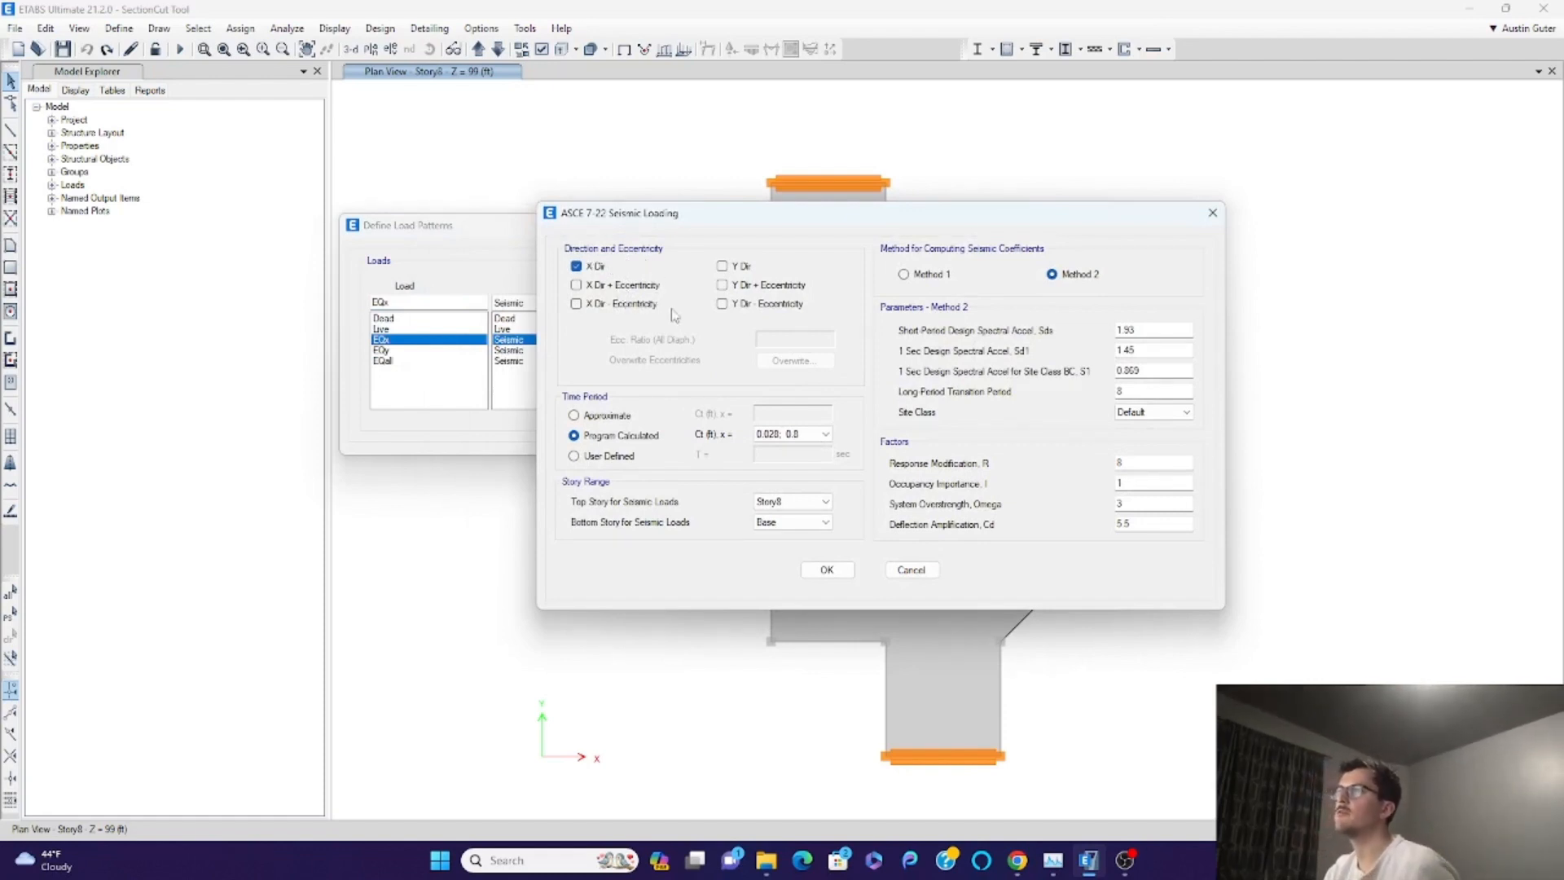
{"action": "left_click", "coordinate": [576, 303]}
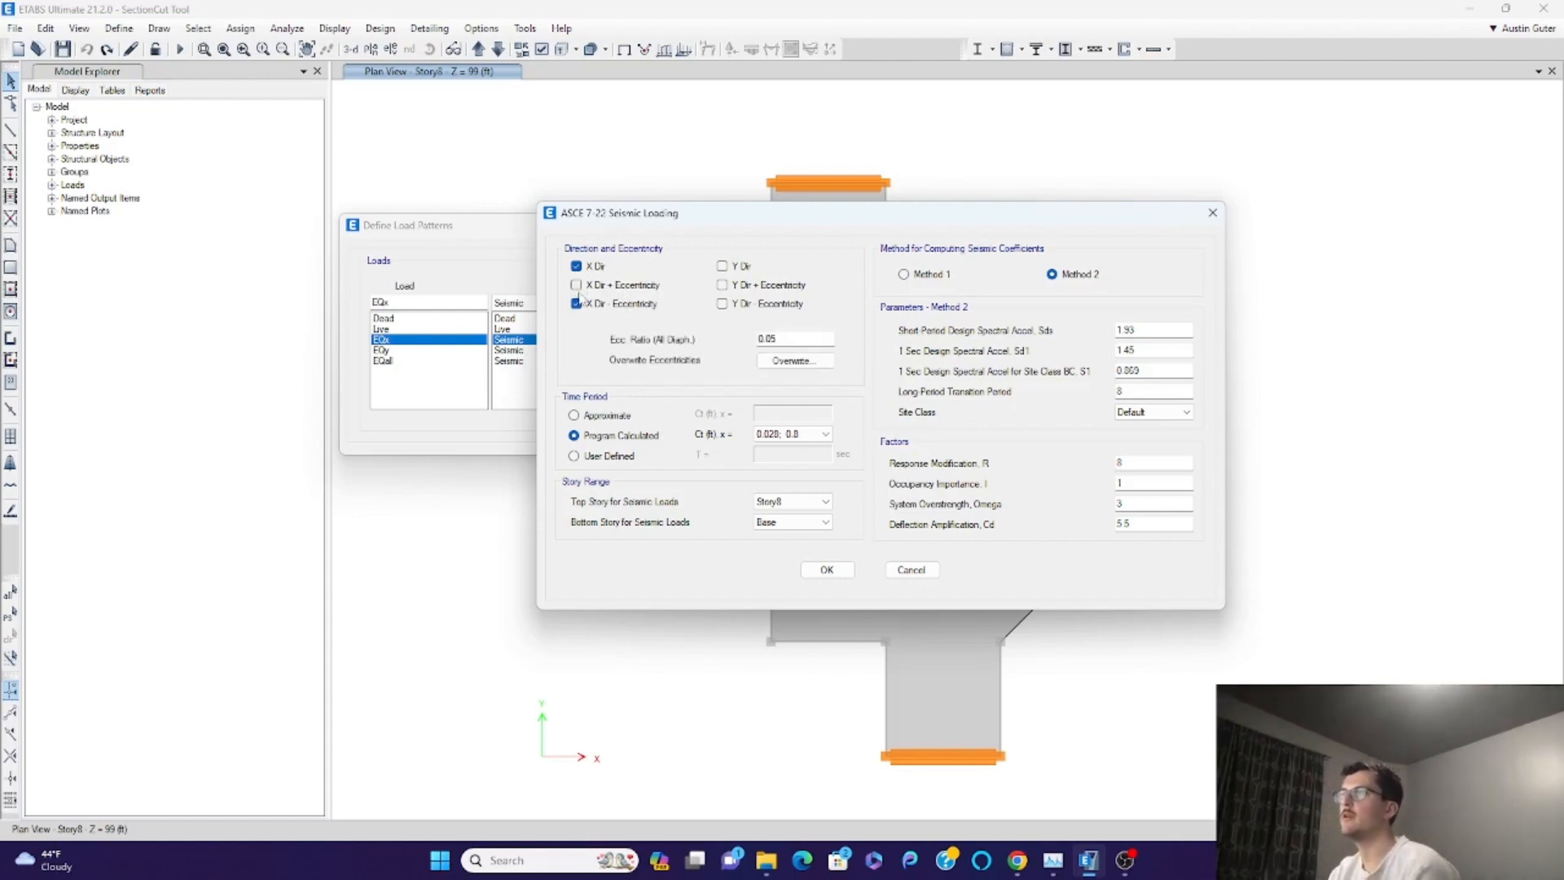
{"action": "left_click", "coordinate": [576, 303]}
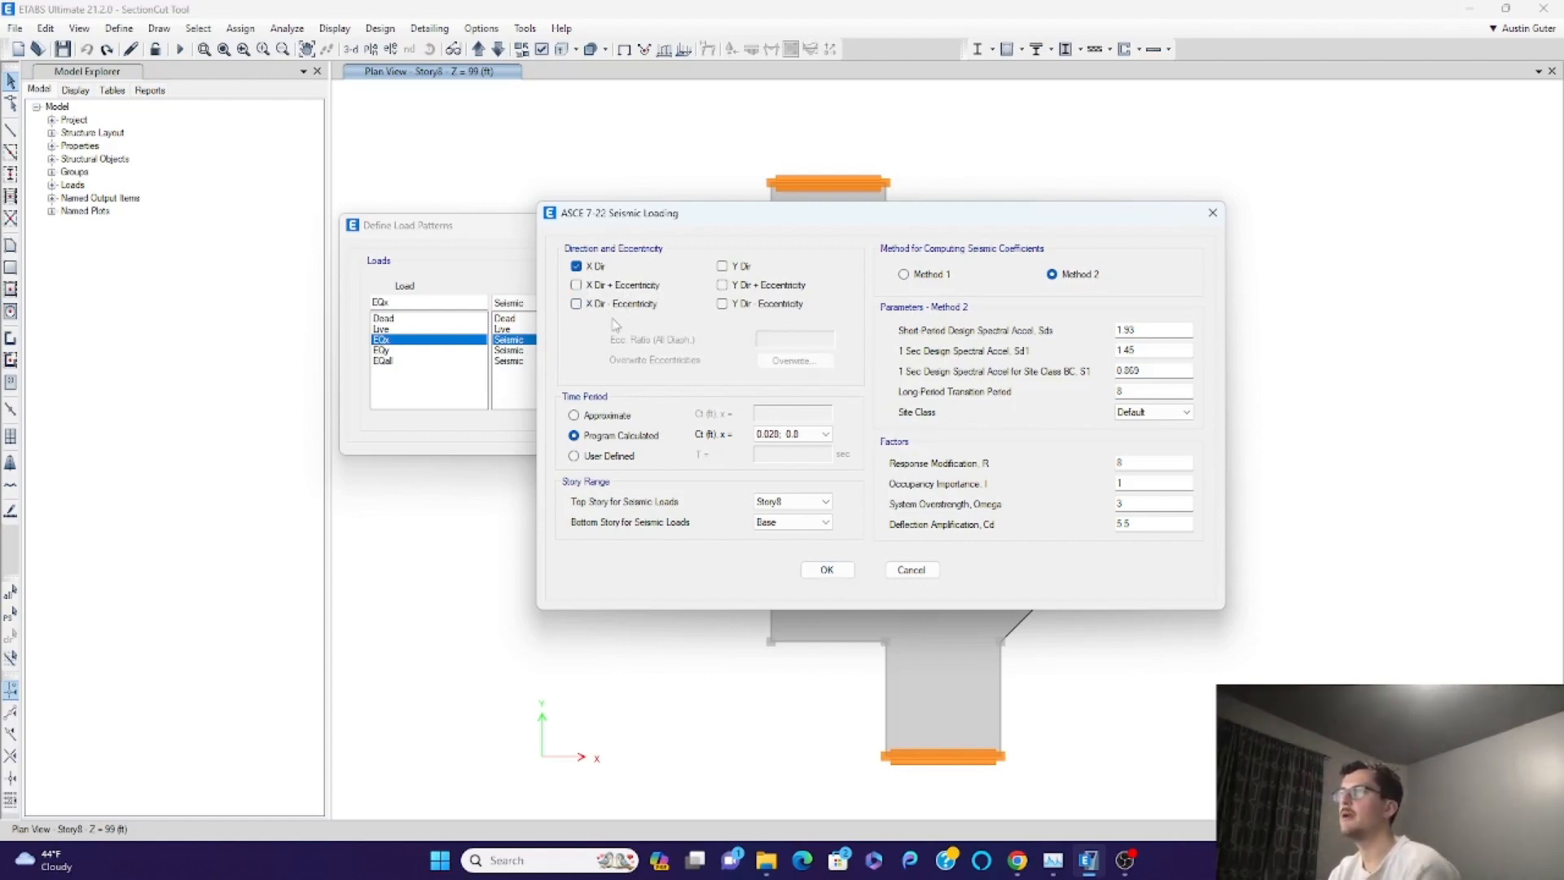
{"action": "left_click", "coordinate": [824, 571]}
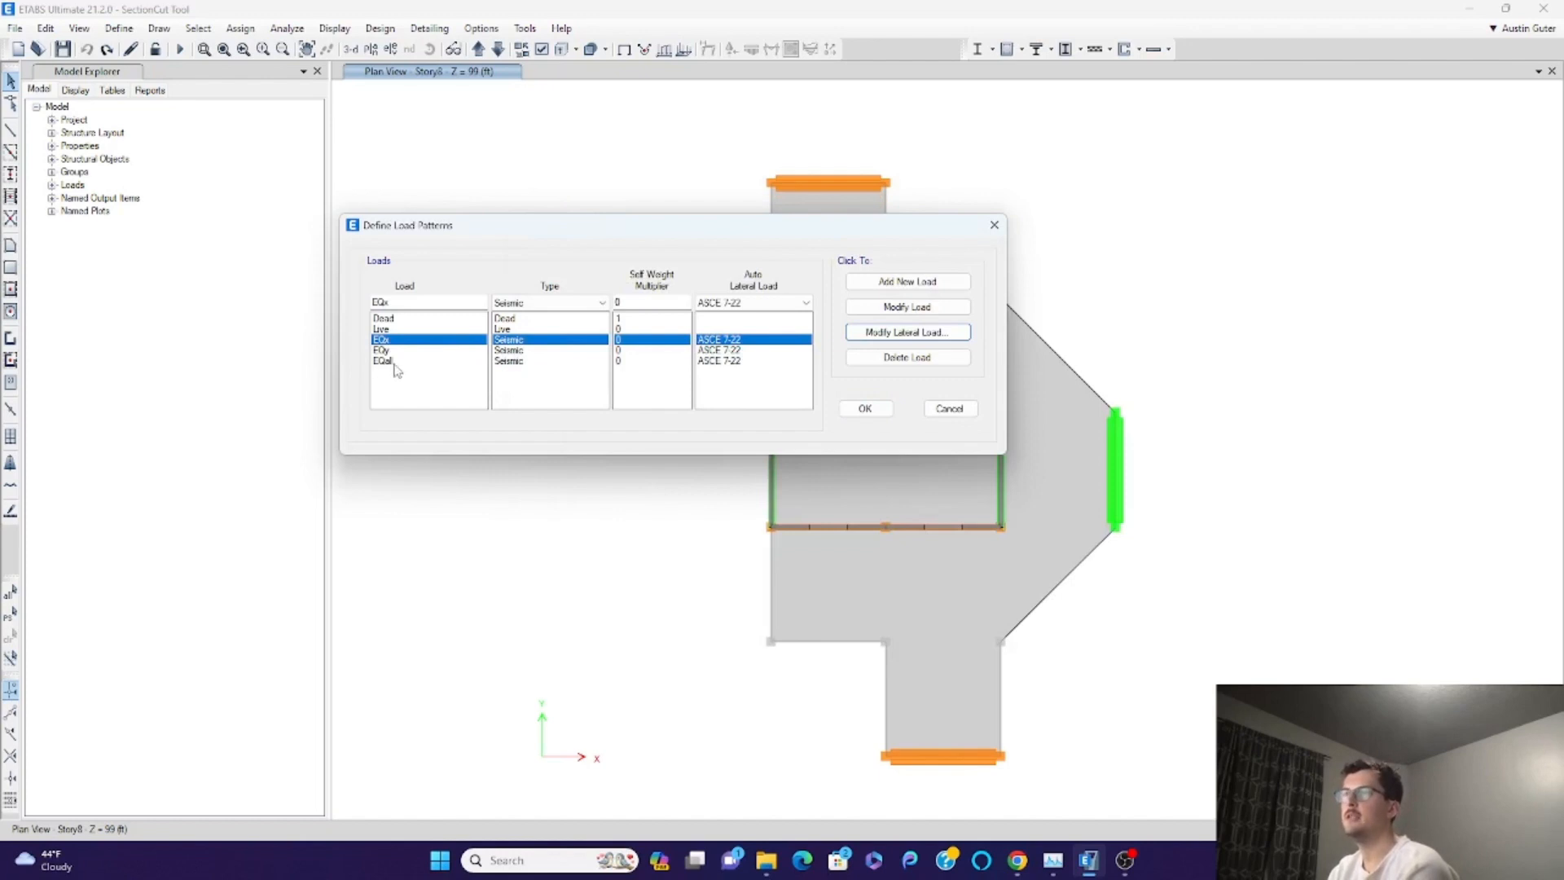
{"action": "left_click", "coordinate": [862, 411]}
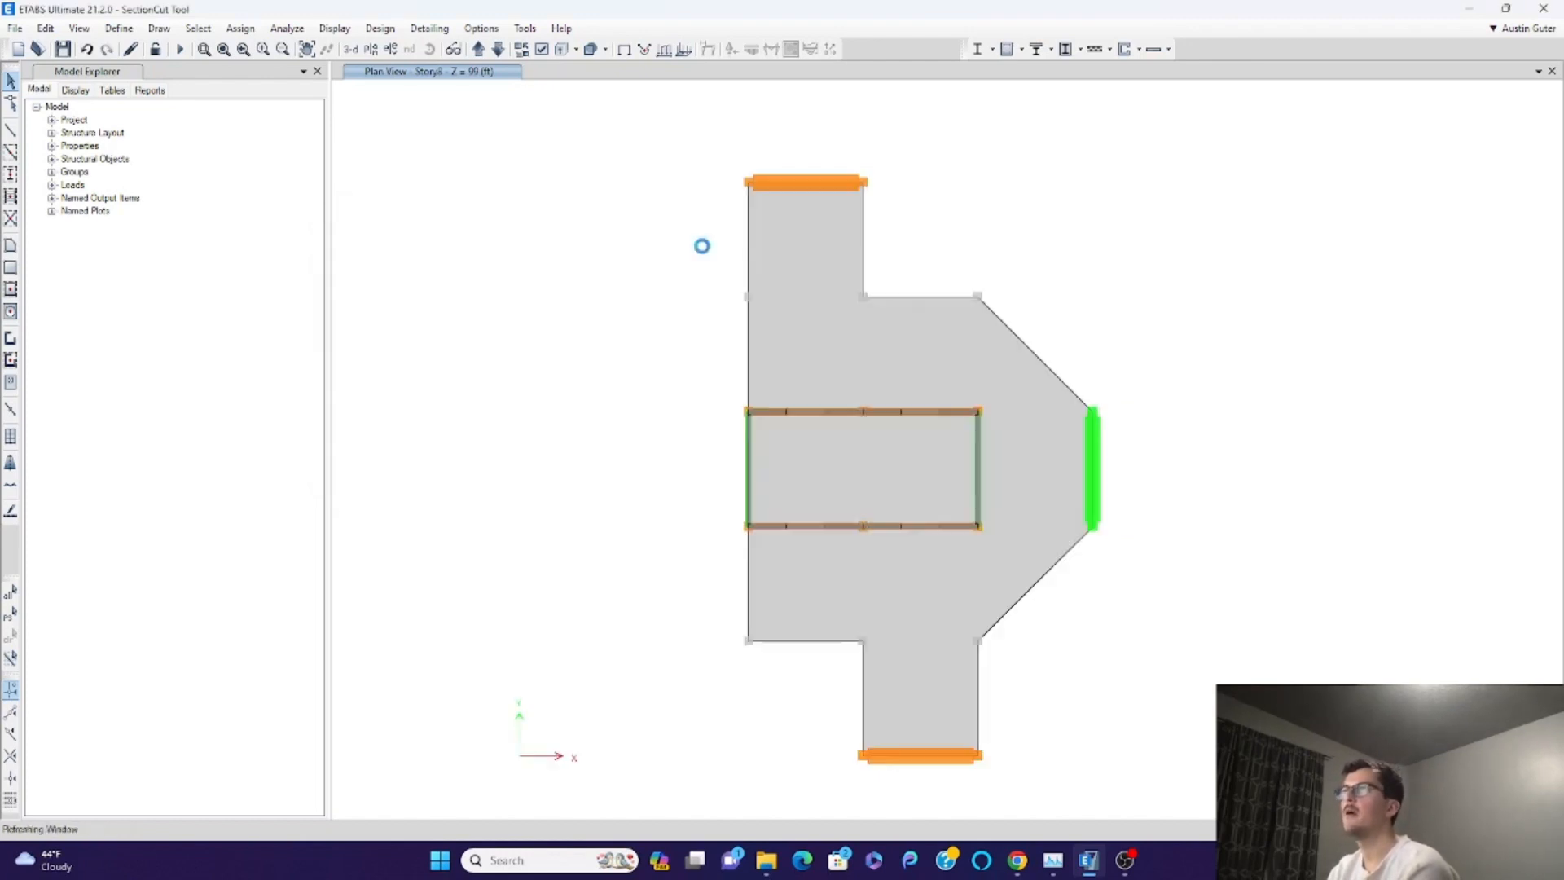
- Launch the mySectionCutter plugin
{"action": "left_click", "coordinate": [526, 29]}
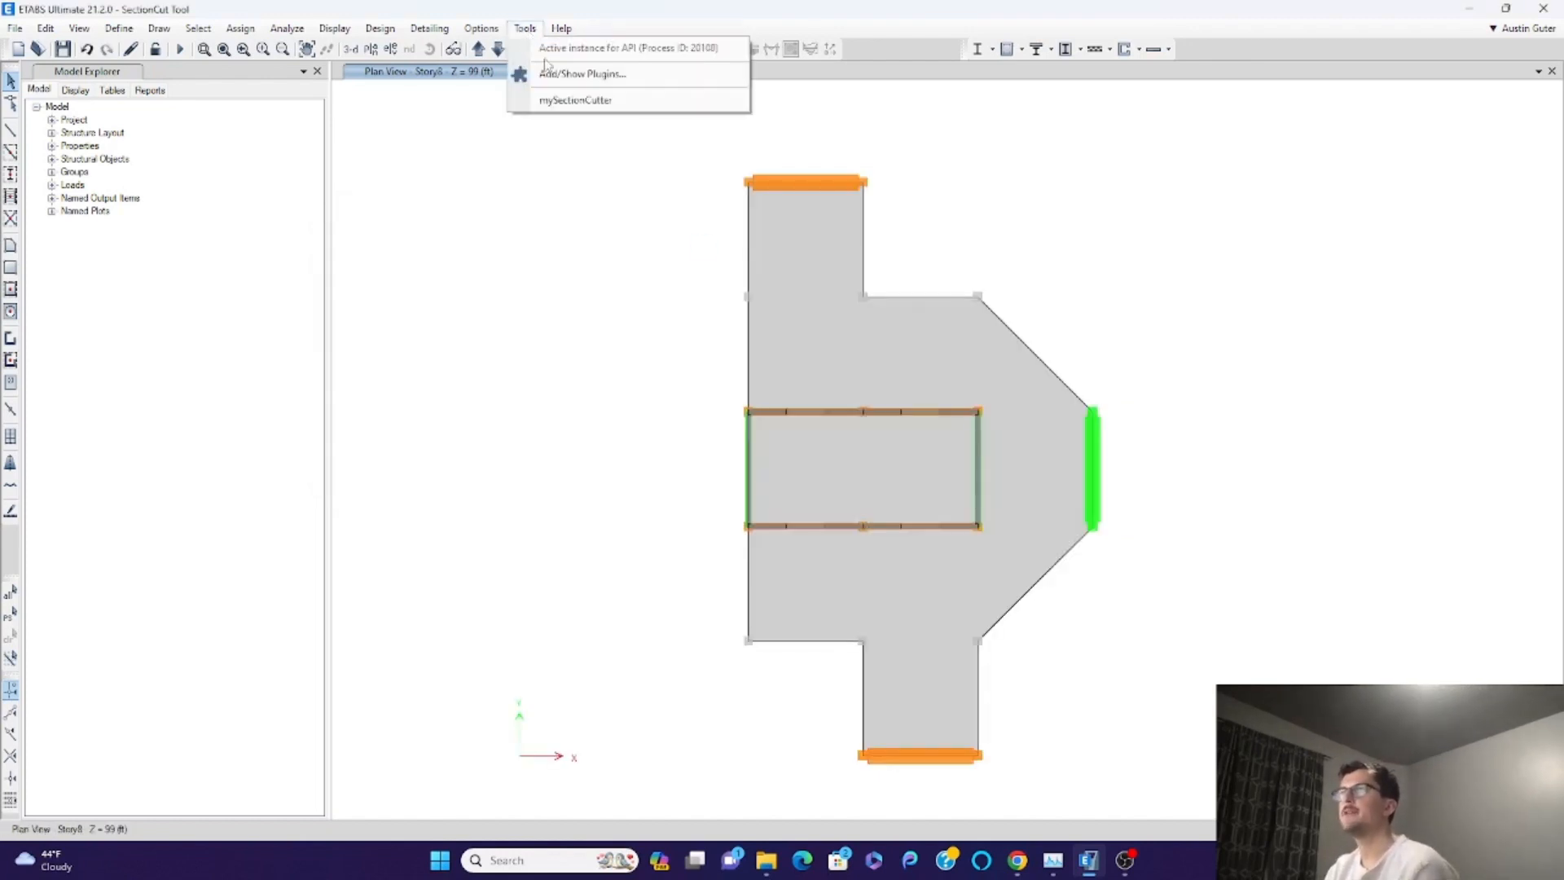
{"action": "left_click", "coordinate": [568, 100]}
{"action": "left_click", "coordinate": [738, 496]}
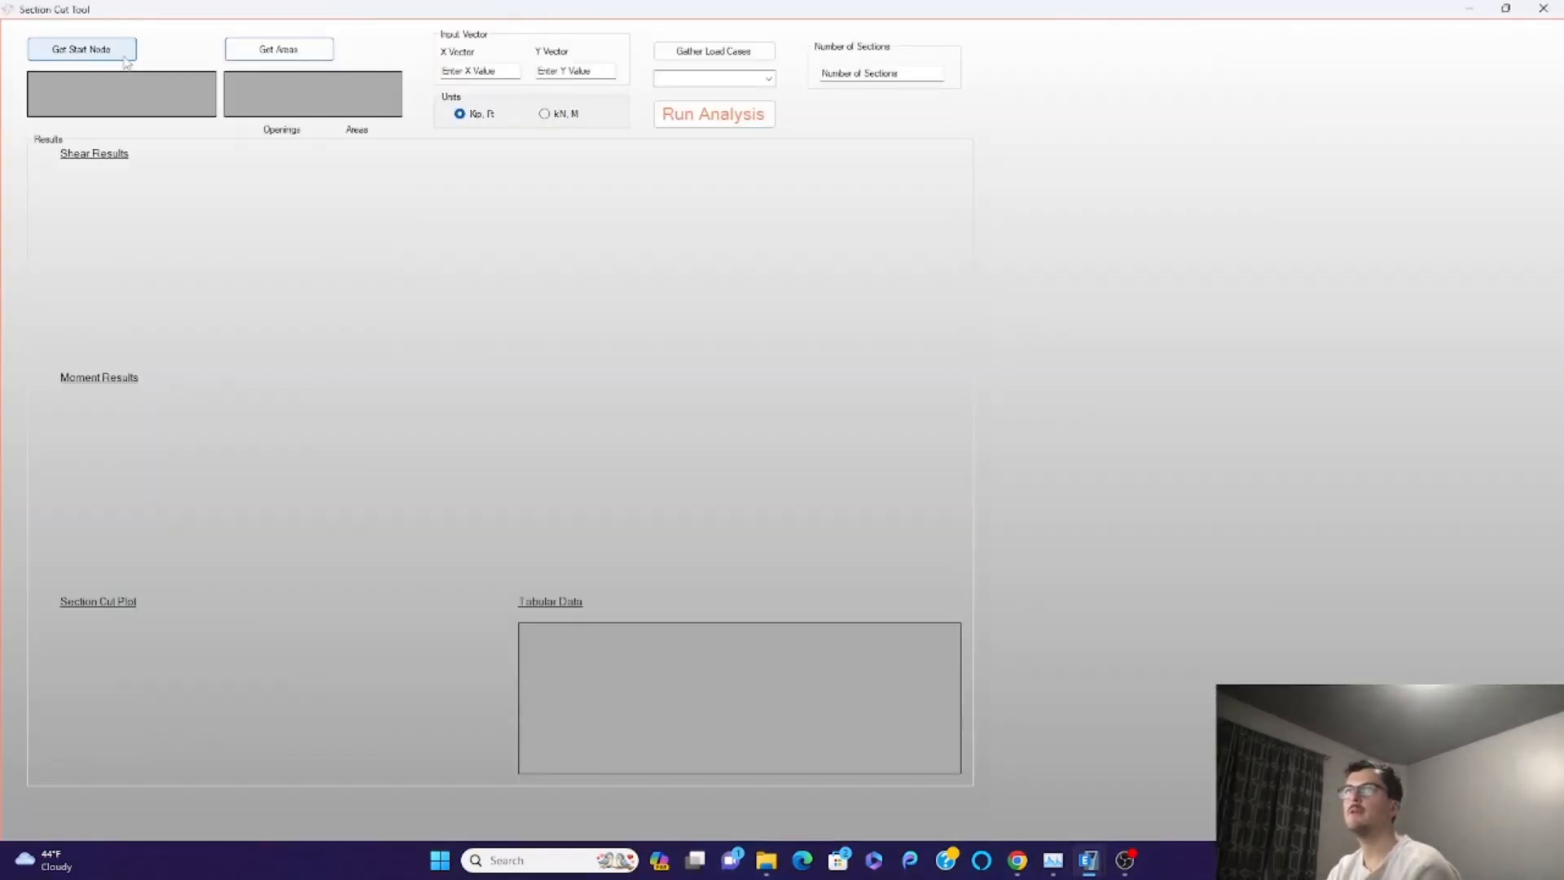
- Select the joint at the Story8 slab's lower-left corner in ETABS and import it as the Section Cut Tool's start node
{"action": "left_click", "coordinate": [1470, 10]}
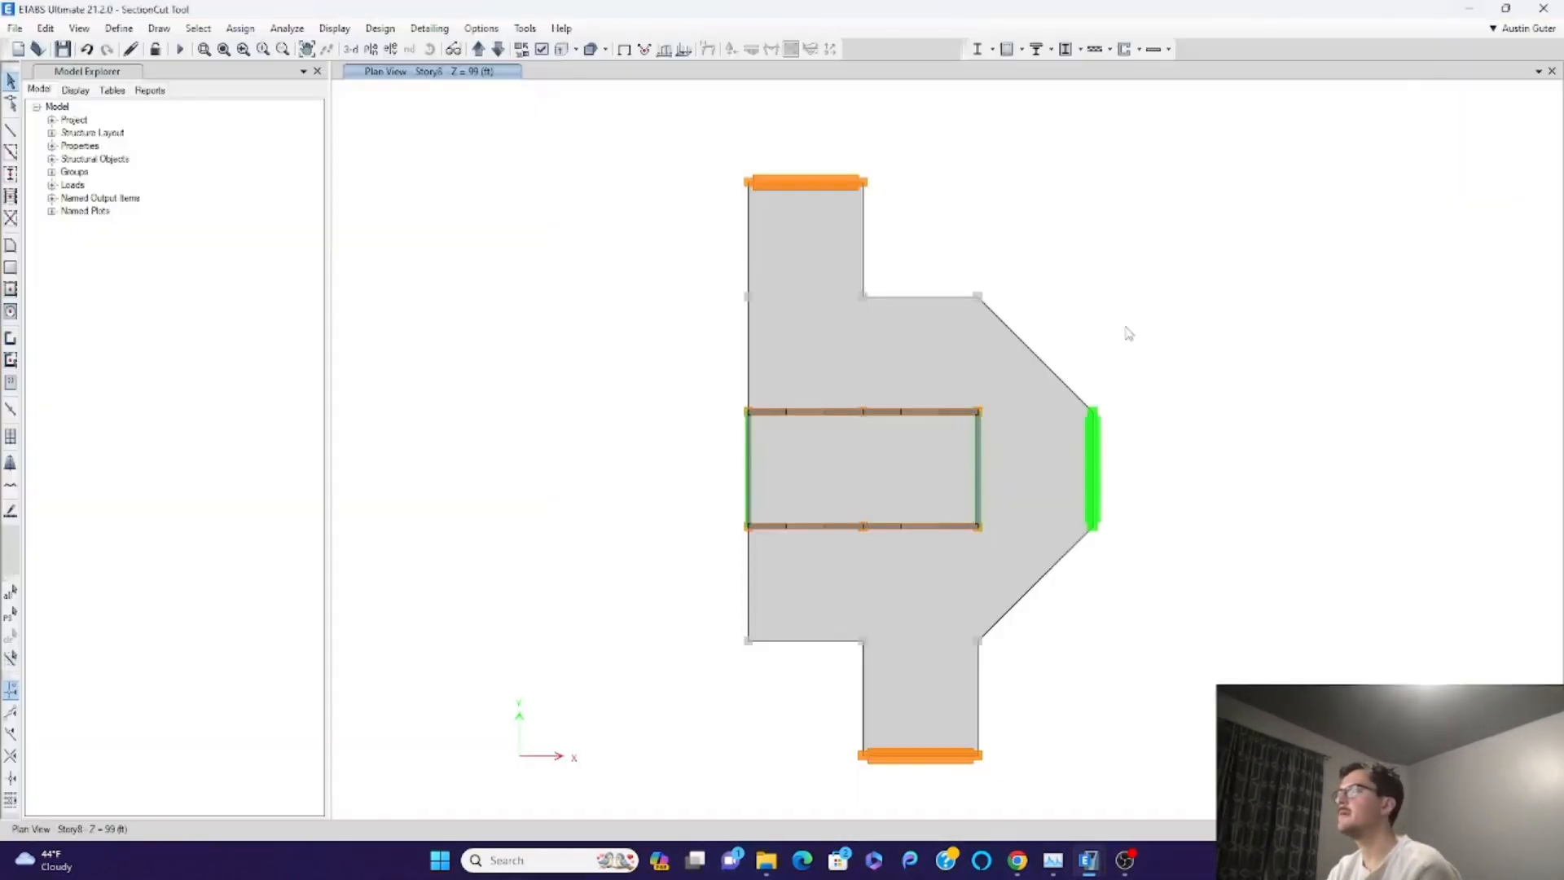
{"action": "left_click", "coordinate": [749, 643]}
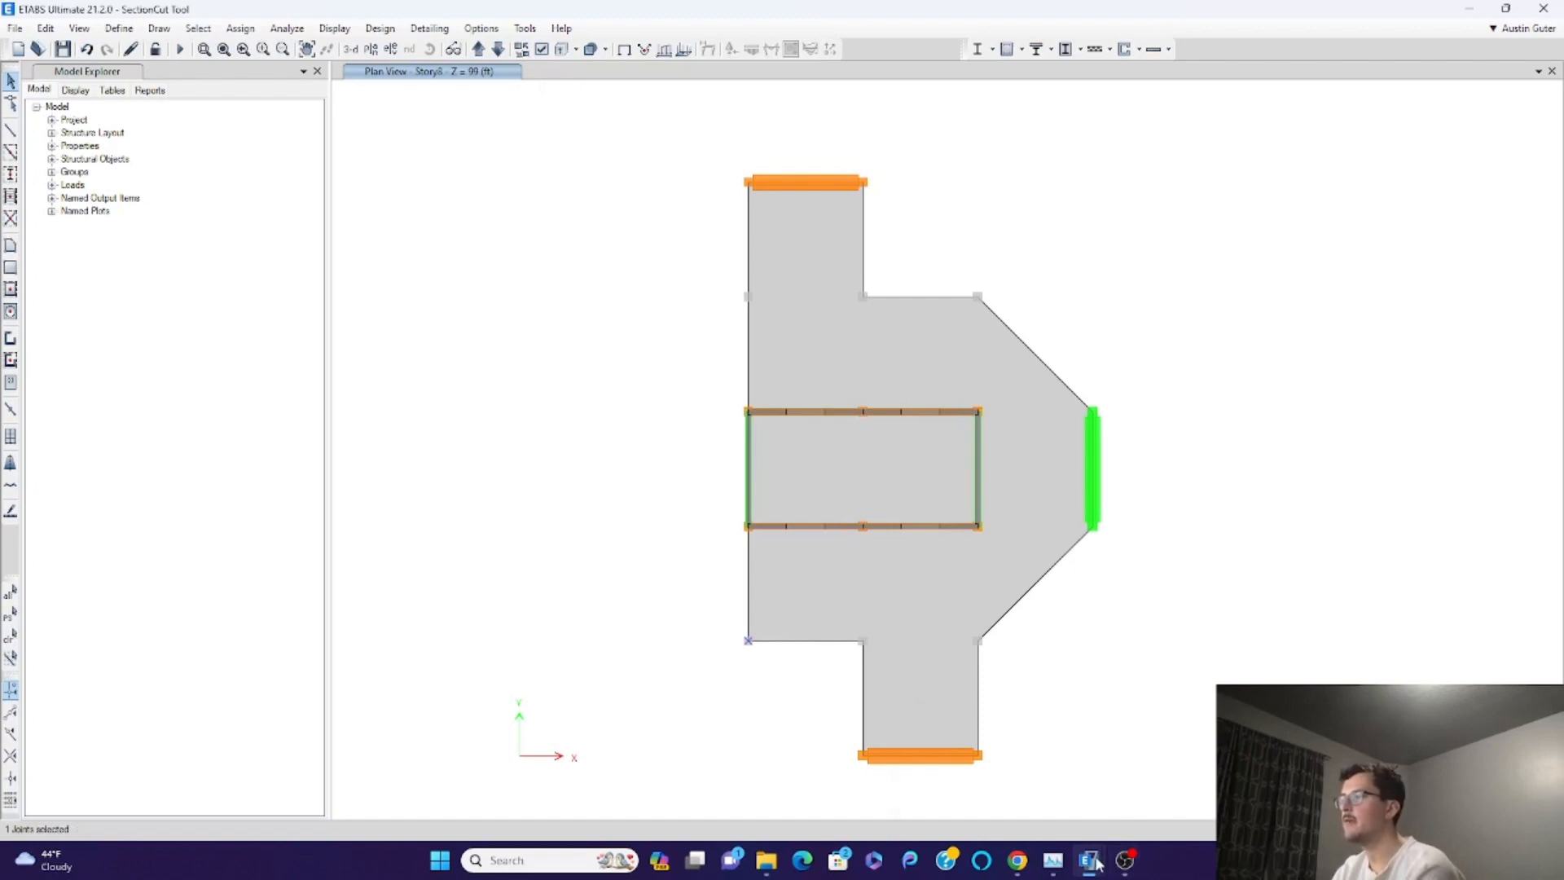
{"action": "mouse_move", "coordinate": [1089, 860]}
{"action": "left_click", "coordinate": [1136, 798]}
{"action": "left_click", "coordinate": [106, 49]}
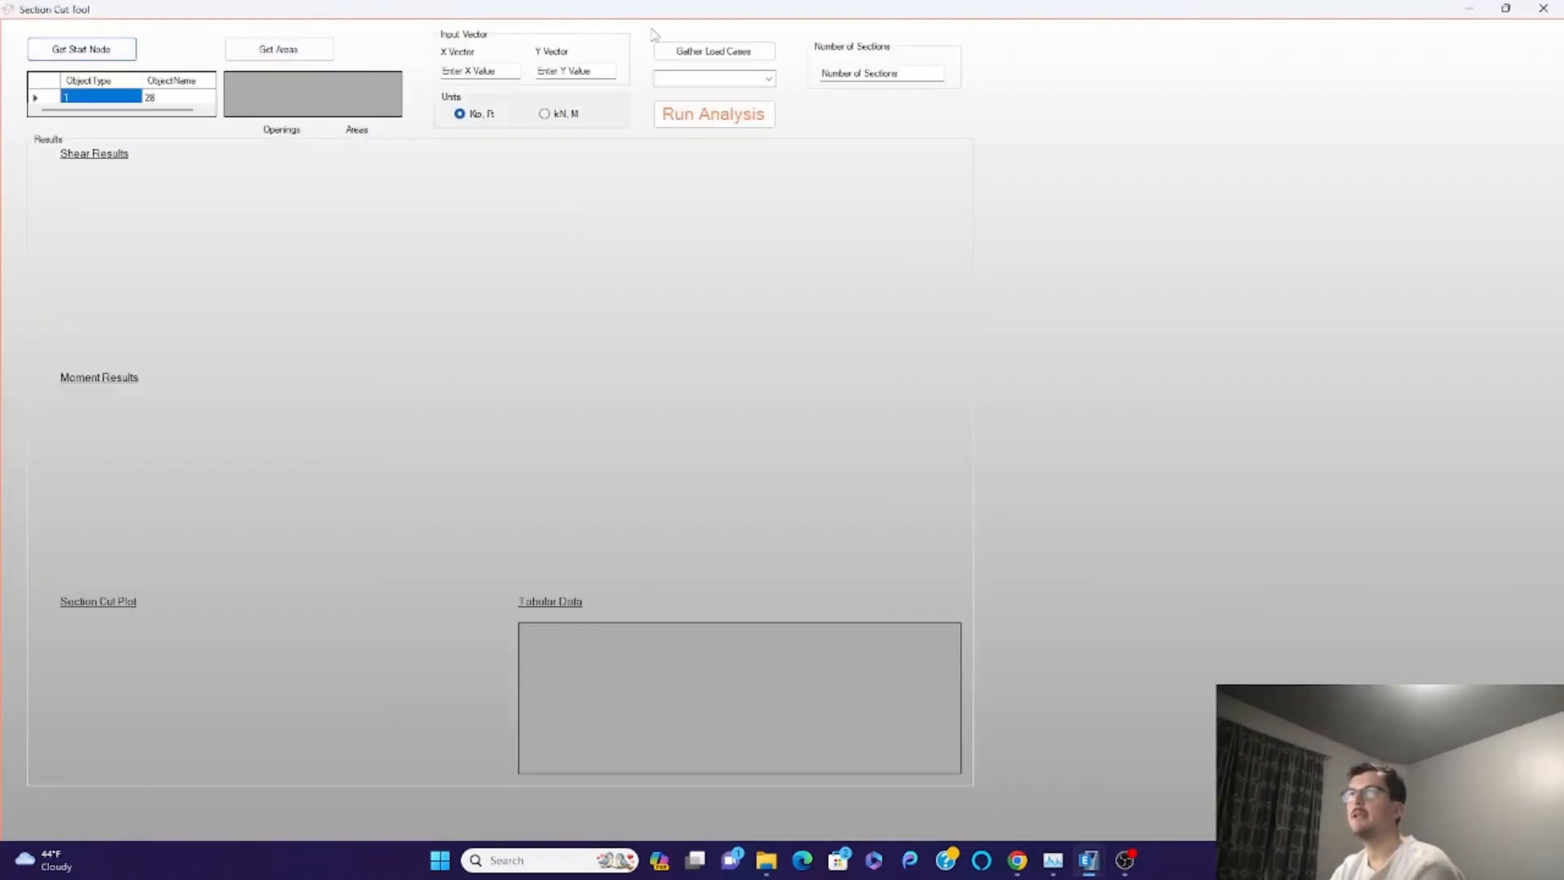
- Select the Story8 floor slab in ETABS and import it as the Section Cut Tool's area
{"action": "left_click", "coordinate": [1470, 10]}
{"action": "left_click", "coordinate": [827, 601]}
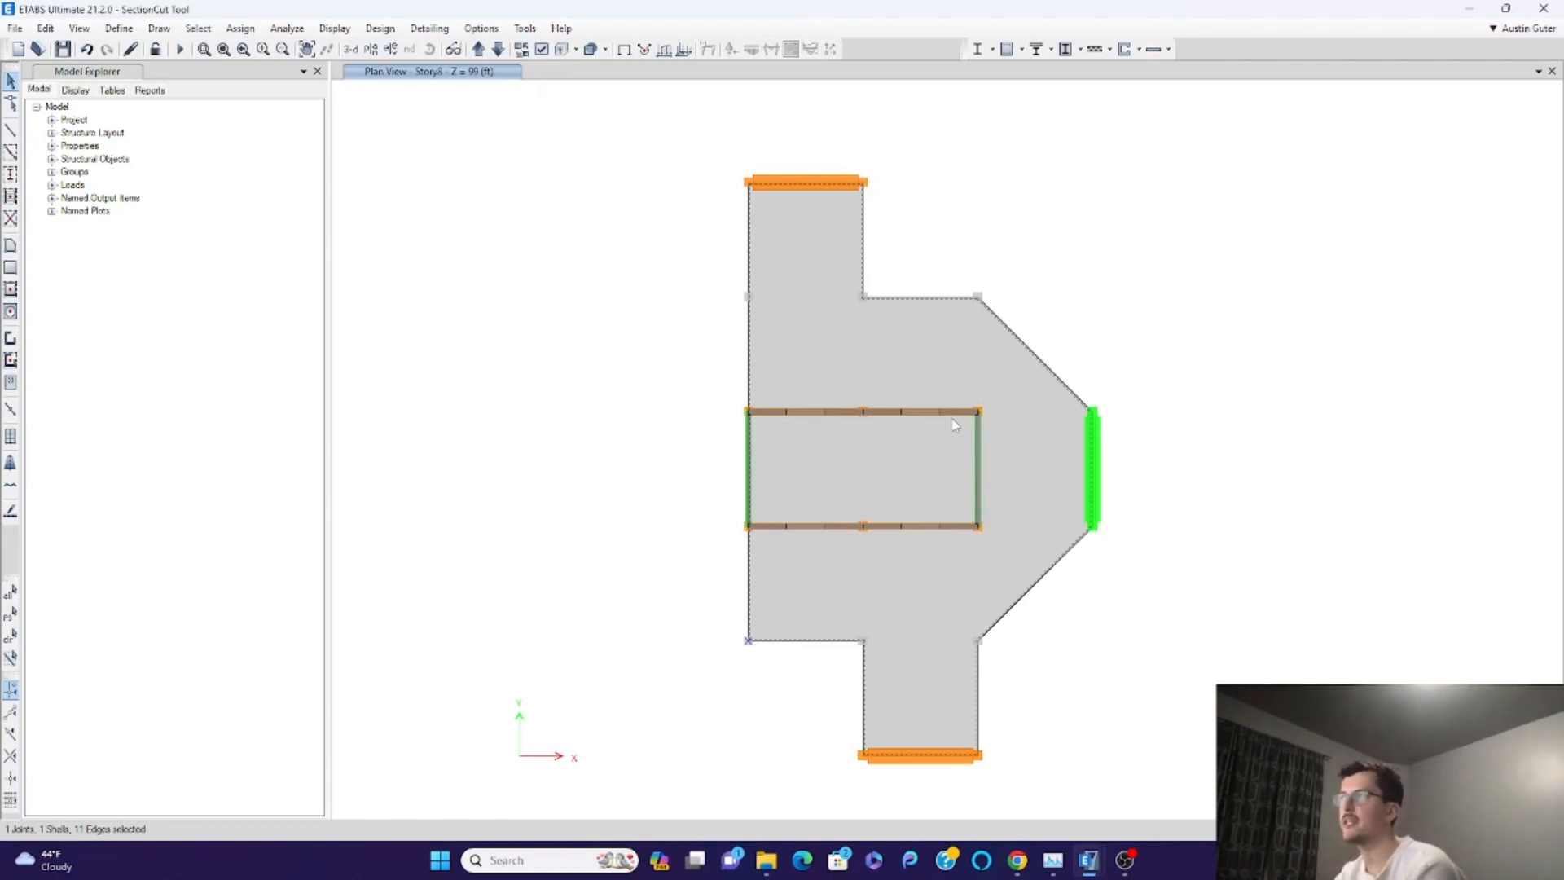
{"action": "mouse_move", "coordinate": [1089, 860]}
{"action": "left_click", "coordinate": [1335, 770]}
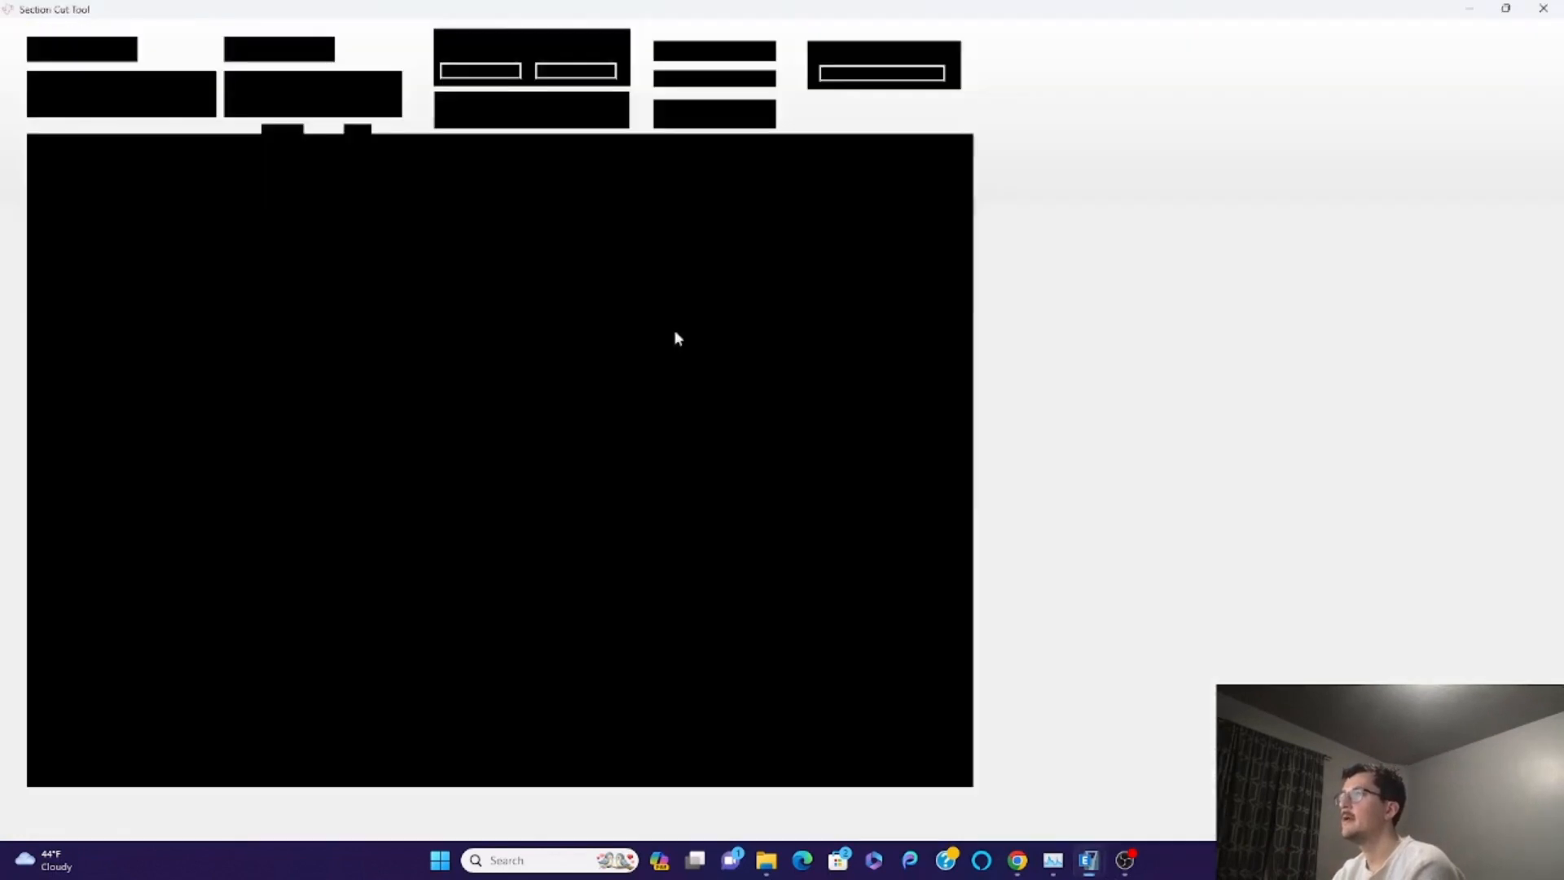
{"action": "left_click", "coordinate": [281, 49]}
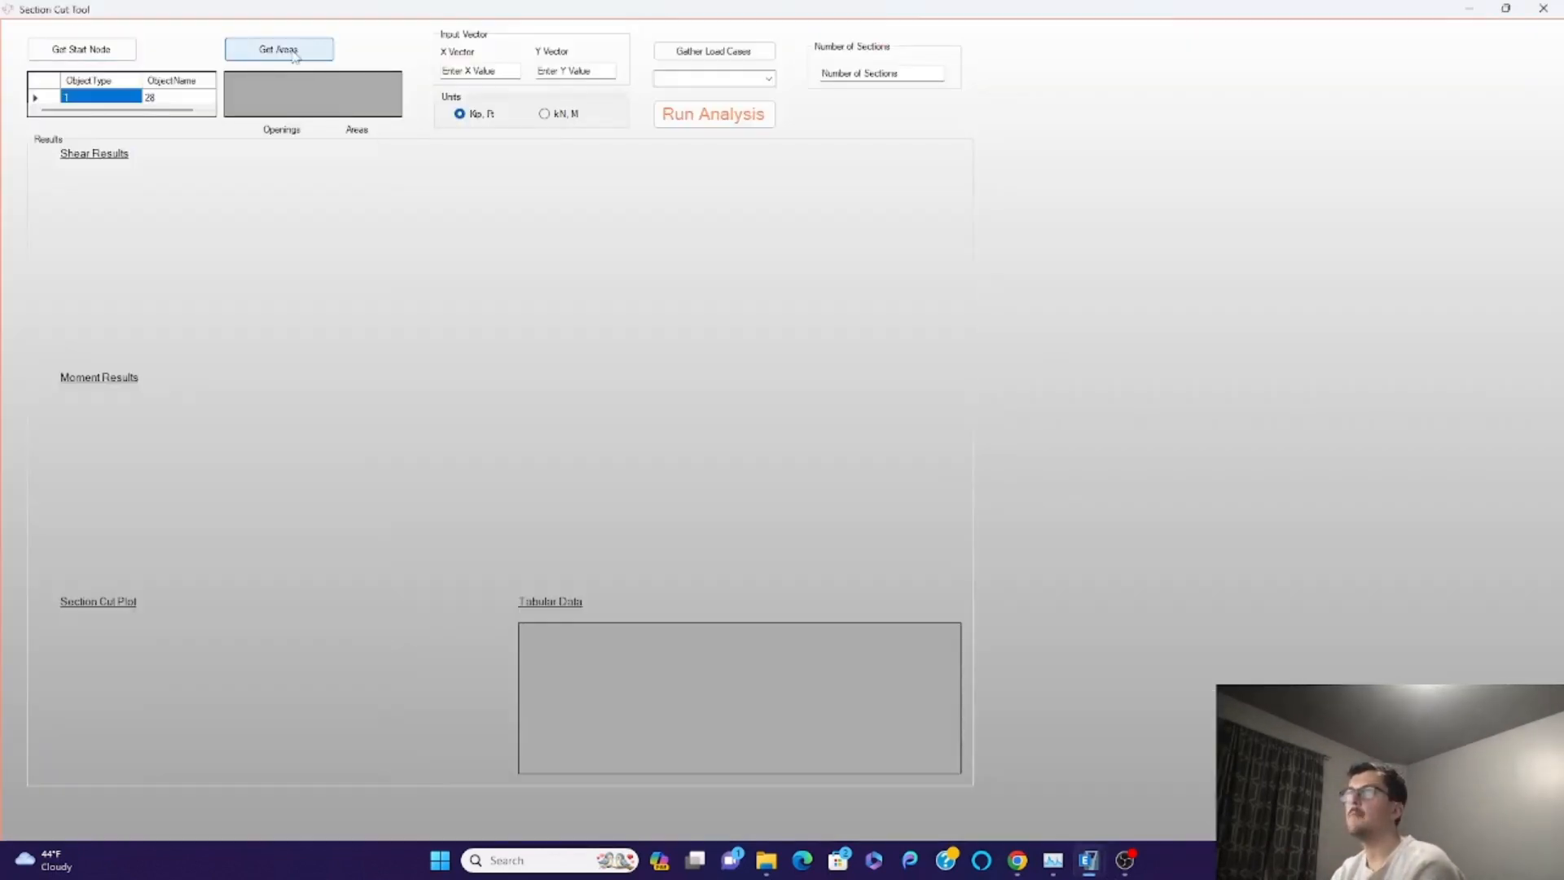
- Set the input vector to X 1 and Y 0, then gather the load cases and choose EQy
{"action": "left_click", "coordinate": [484, 72]}
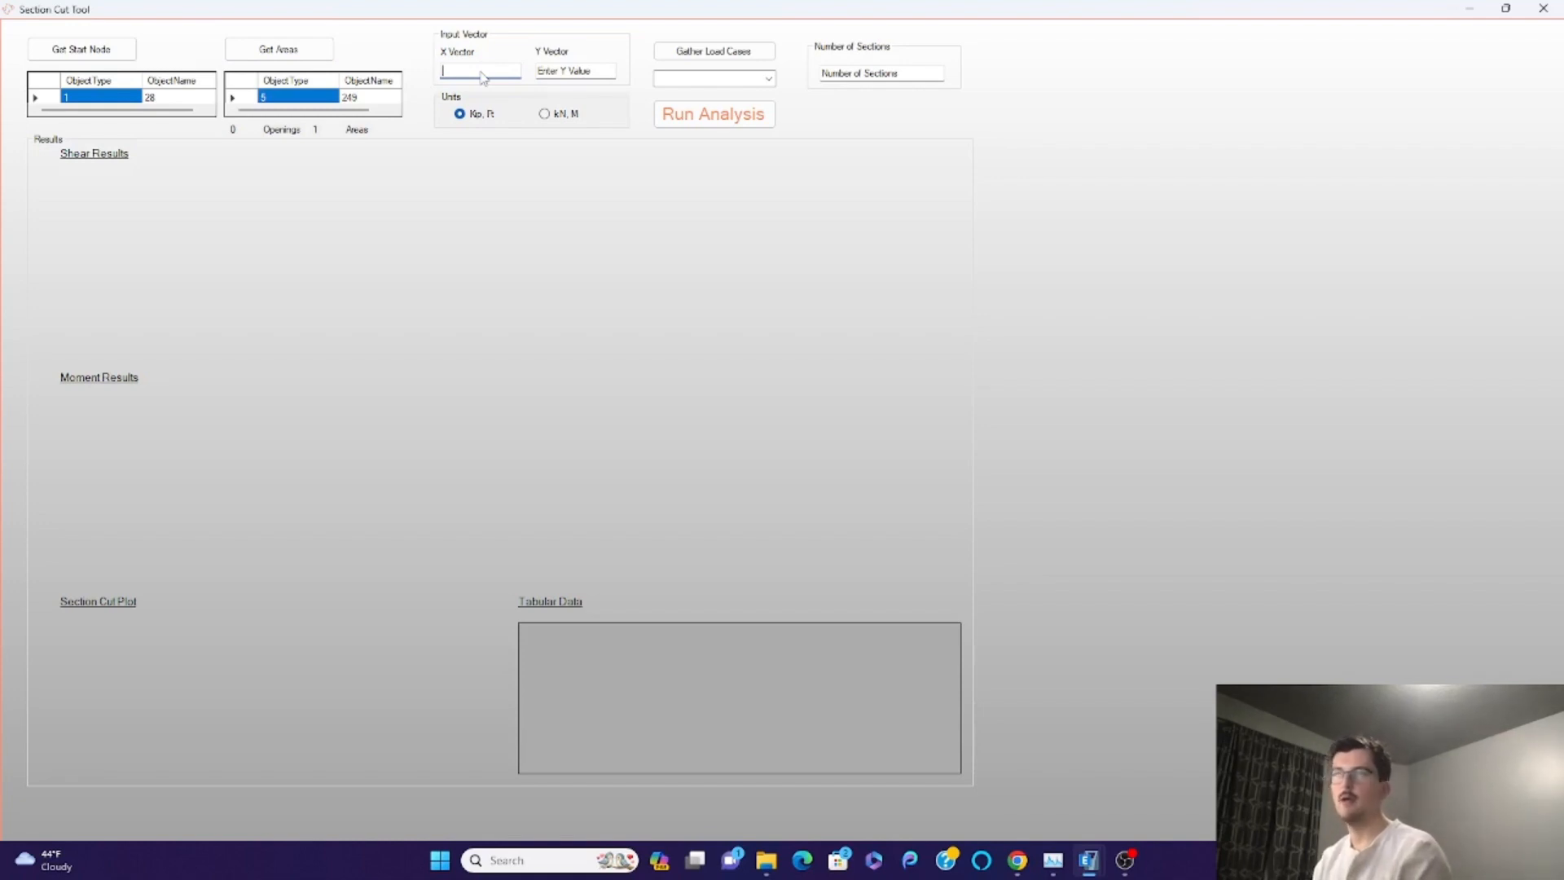
{"action": "key", "text": "Tab"}
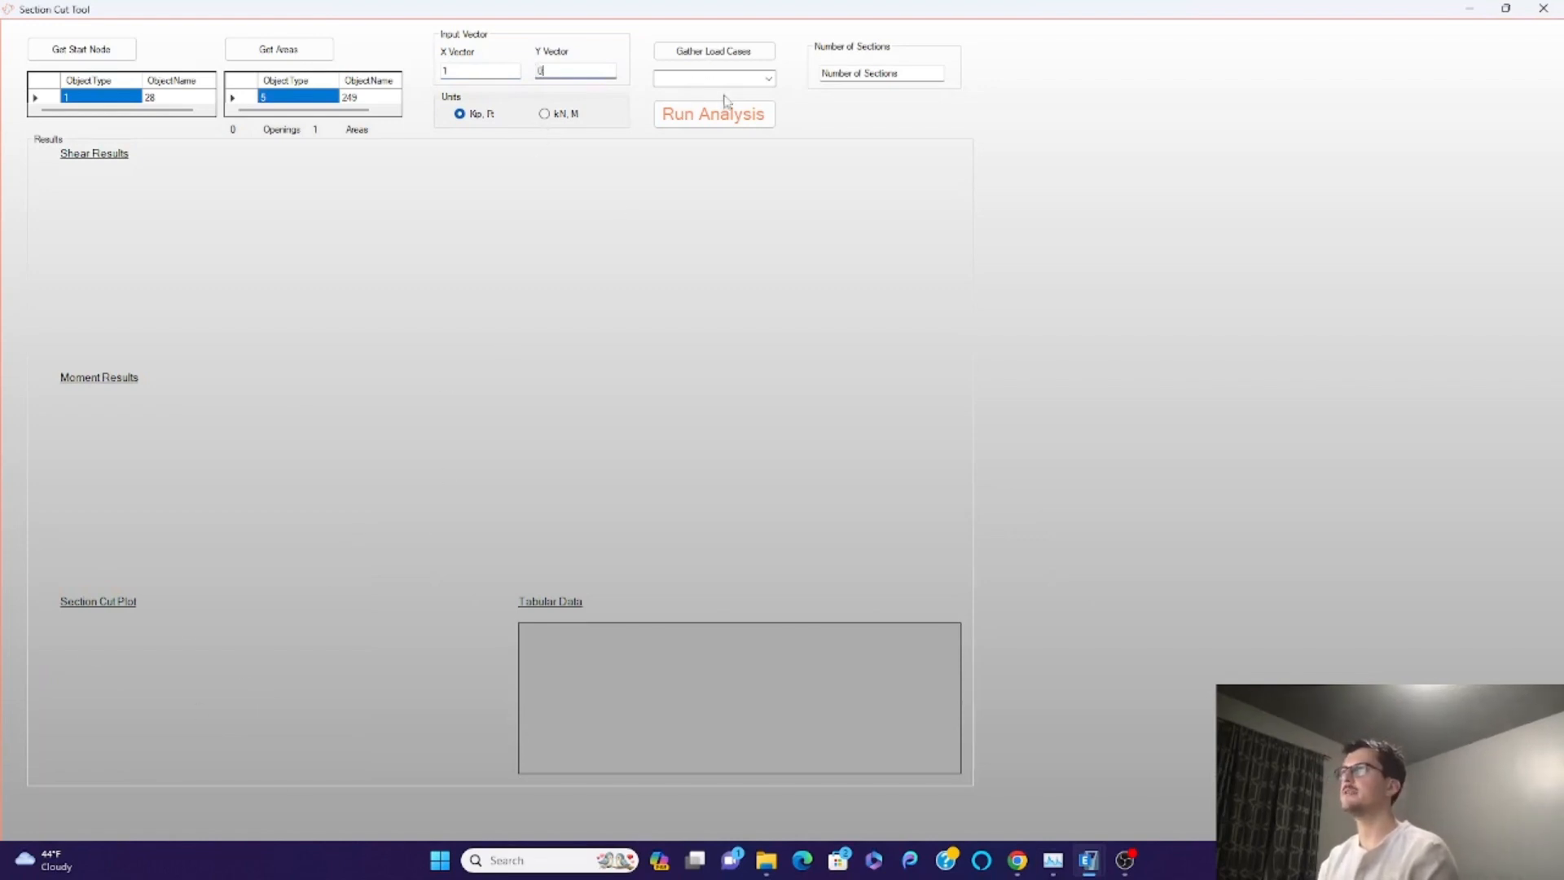
{"action": "left_click", "coordinate": [737, 54]}
{"action": "left_click", "coordinate": [768, 78]}
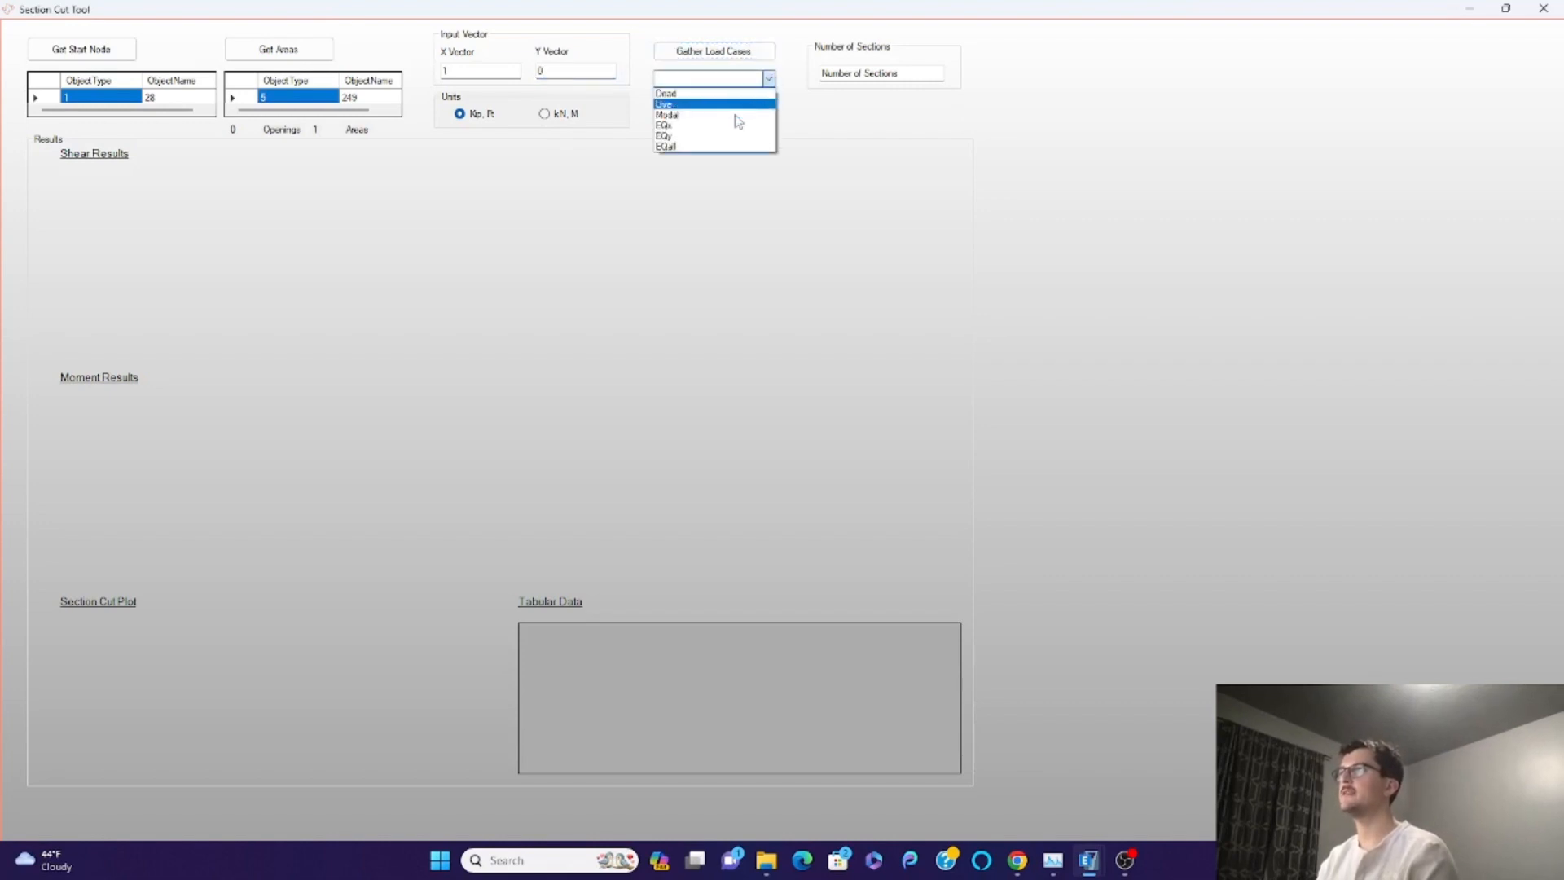
{"action": "left_click", "coordinate": [698, 137]}
- Set the number of sections to 50 and run the section cut analysis
{"action": "left_click", "coordinate": [885, 80]}
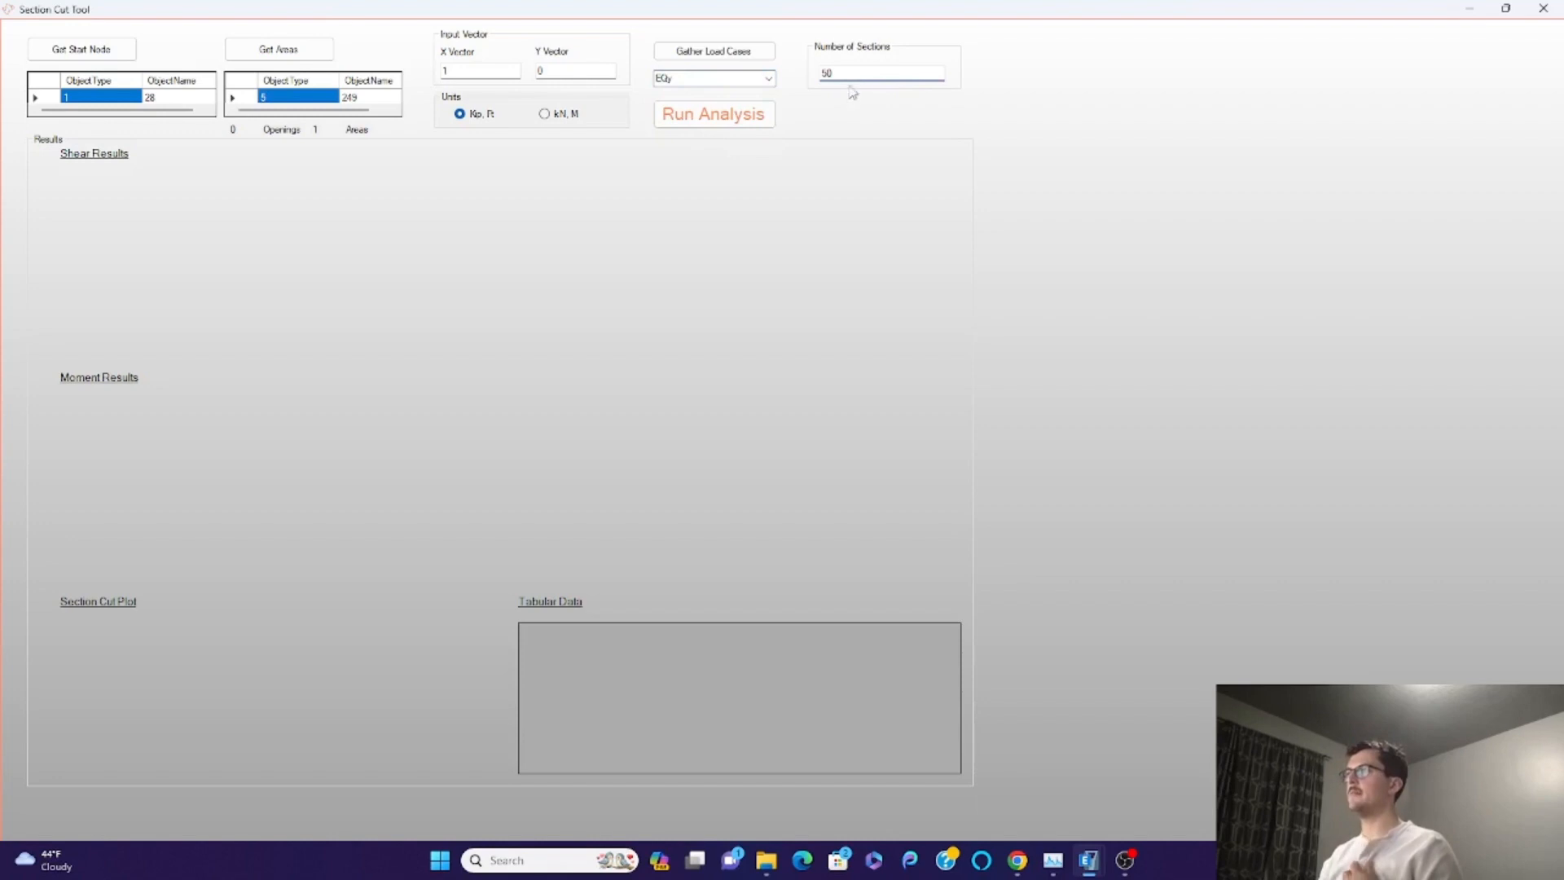
{"action": "left_click", "coordinate": [693, 122]}
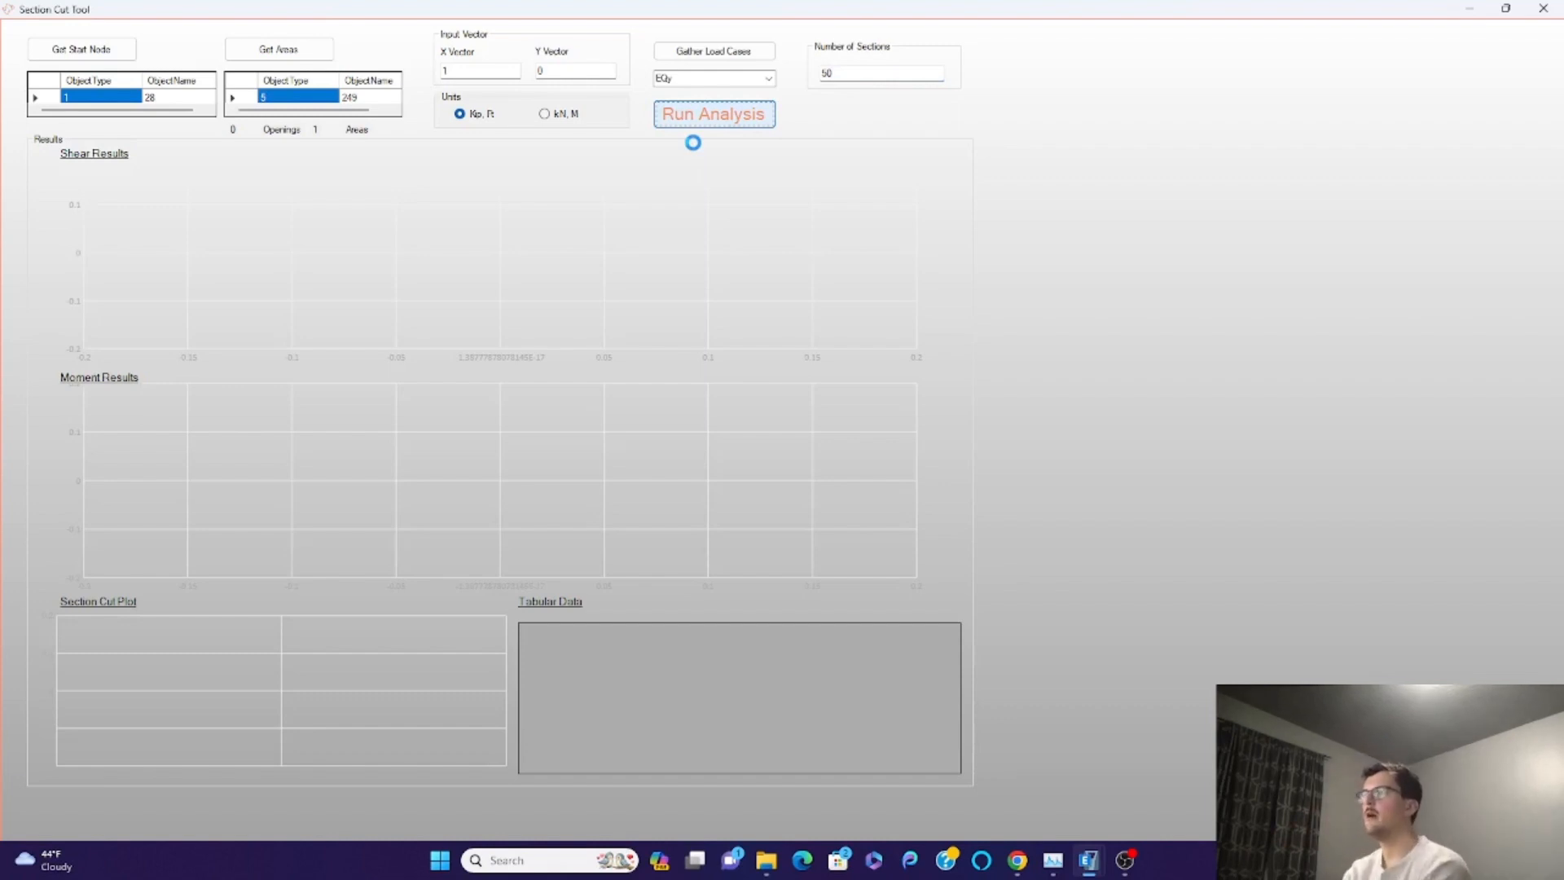
- Switch to ETABS and examine the analyzed Story8 plan with its EQx displacements
{"action": "mouse_move", "coordinate": [1082, 866]}
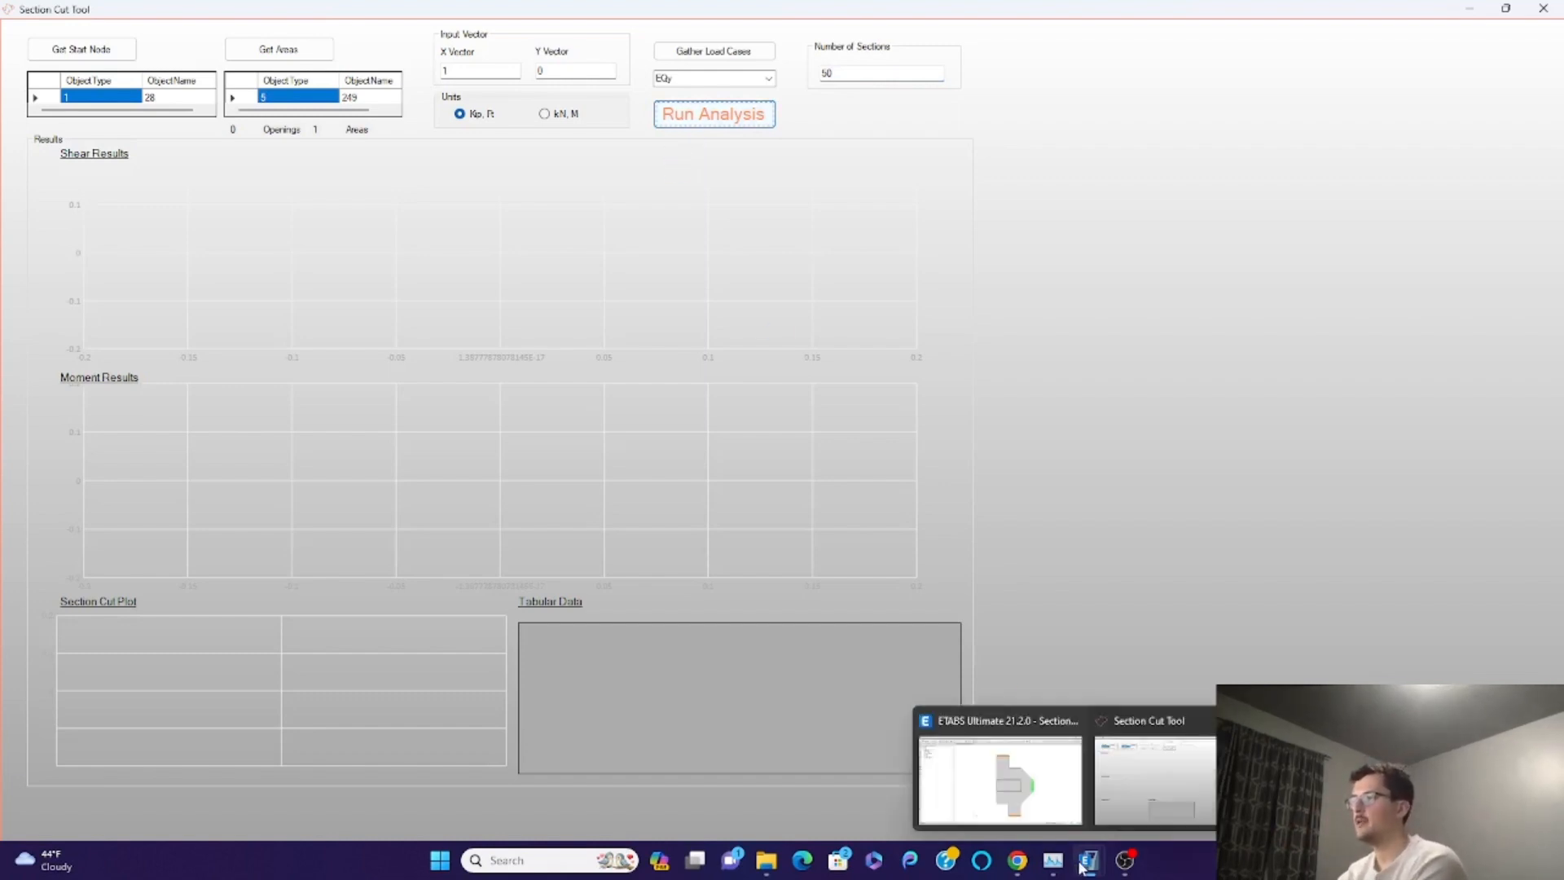
{"action": "left_click", "coordinate": [1057, 824]}
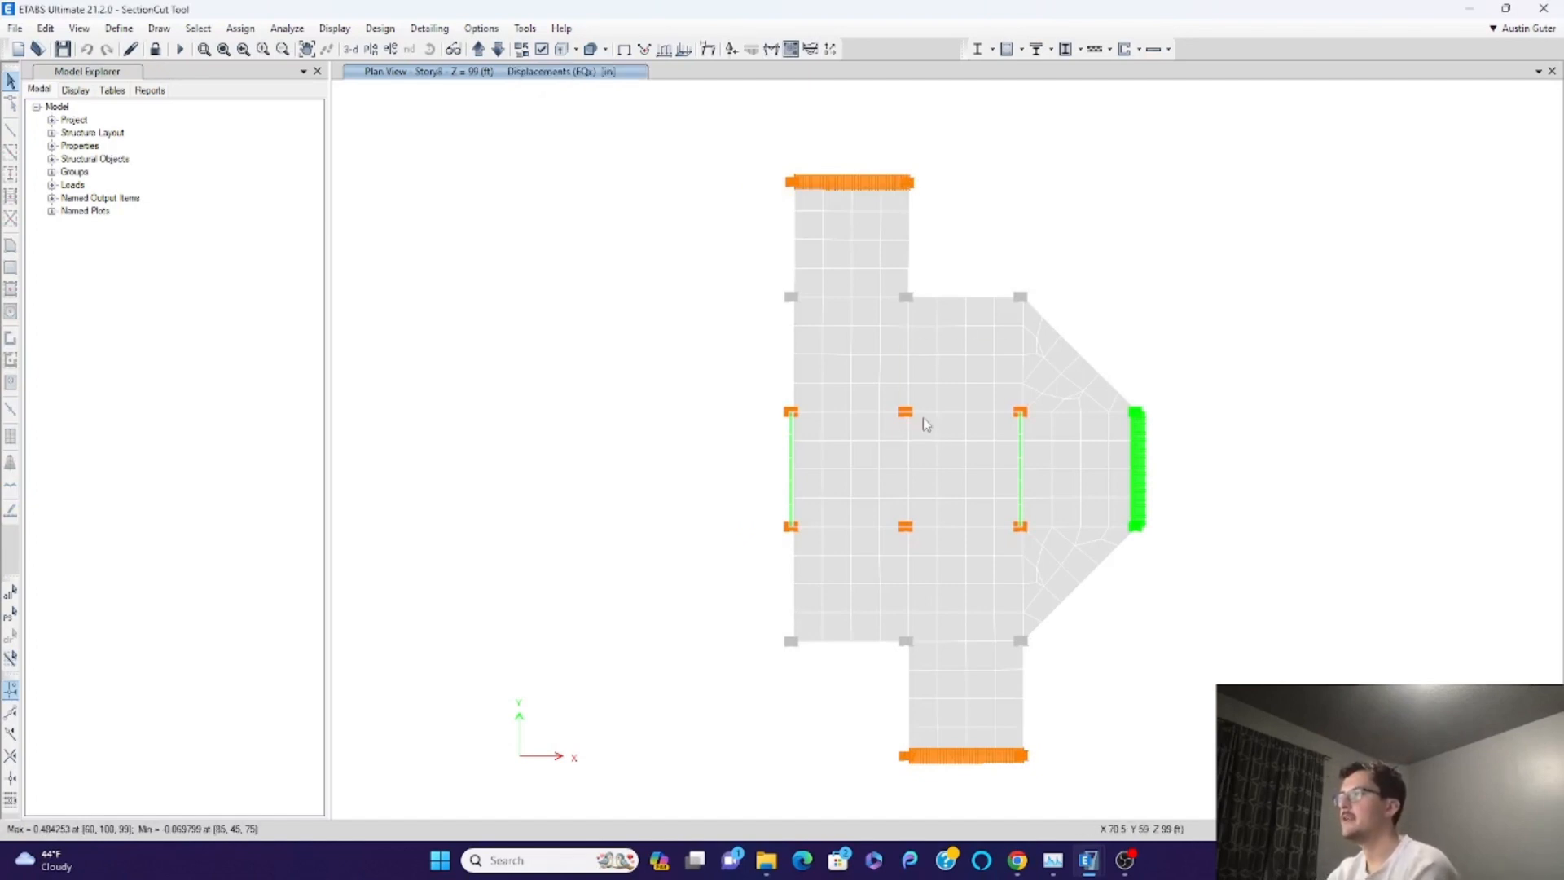
{"action": "middle_click_drag", "start_coordinate": [503, 552], "coordinate": [411, 519]}
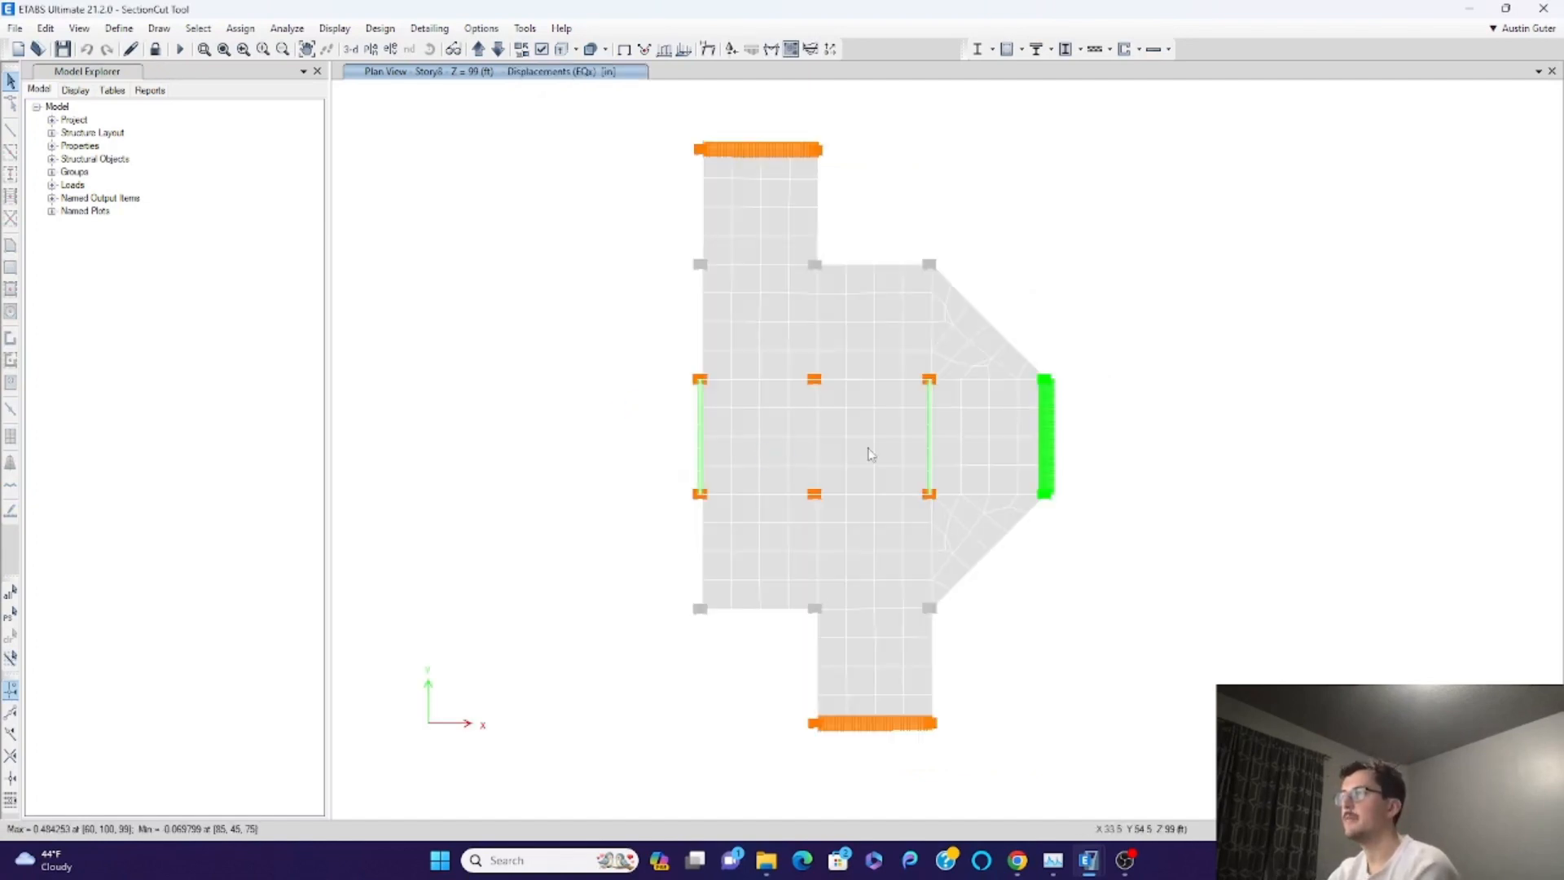
- Return to the Section Cut Tool and inspect values along the shear and moment diagrams, including the end points
{"action": "mouse_move", "coordinate": [1089, 860]}
{"action": "left_click", "coordinate": [1134, 815]}
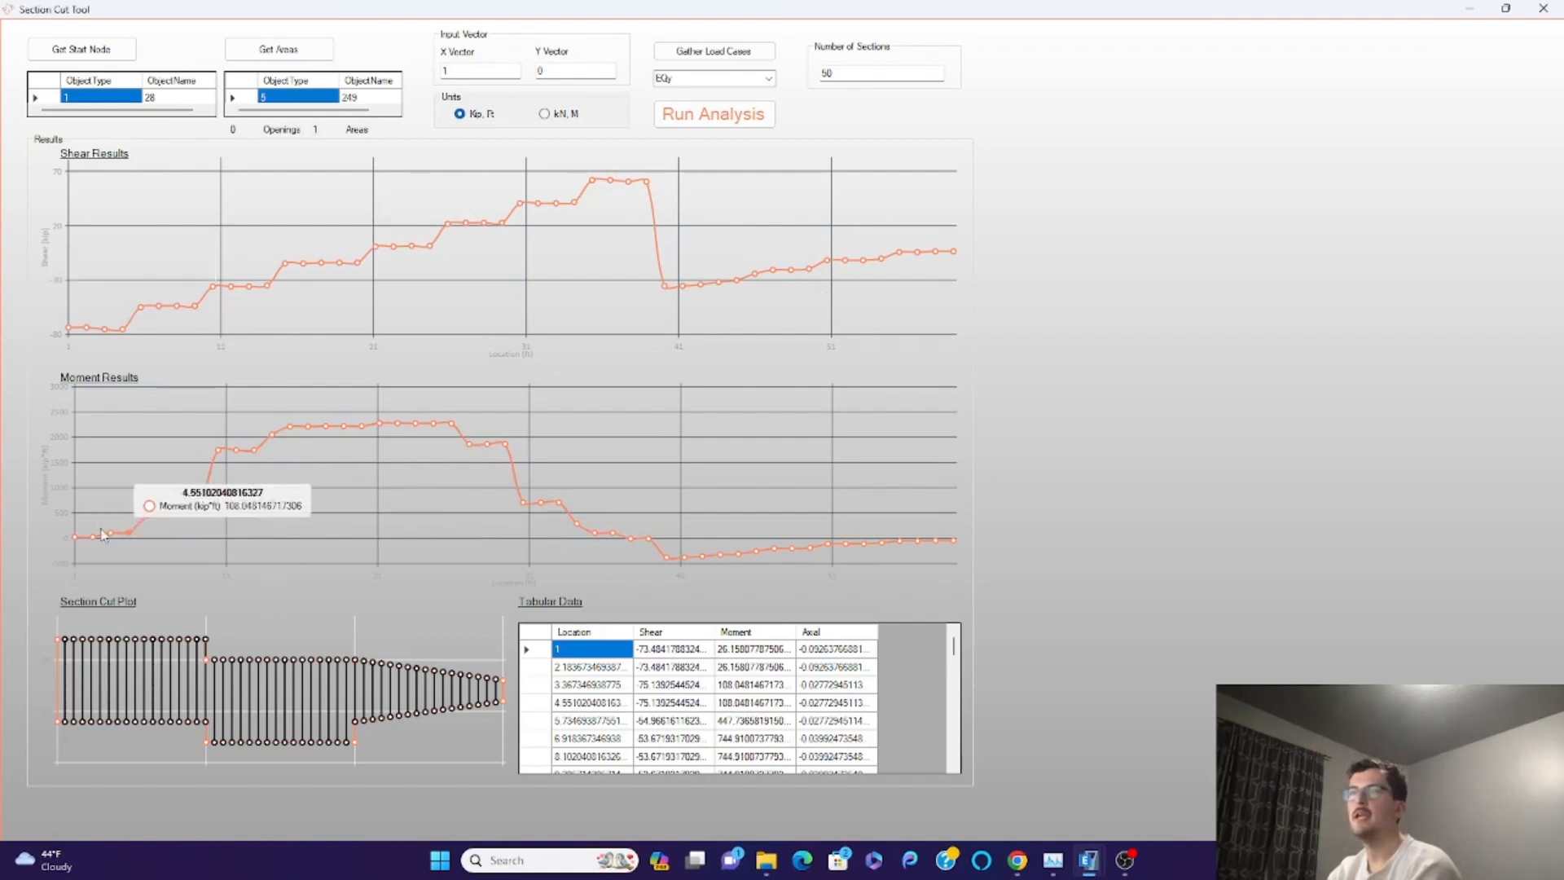
{"action": "mouse_move", "coordinate": [71, 536]}
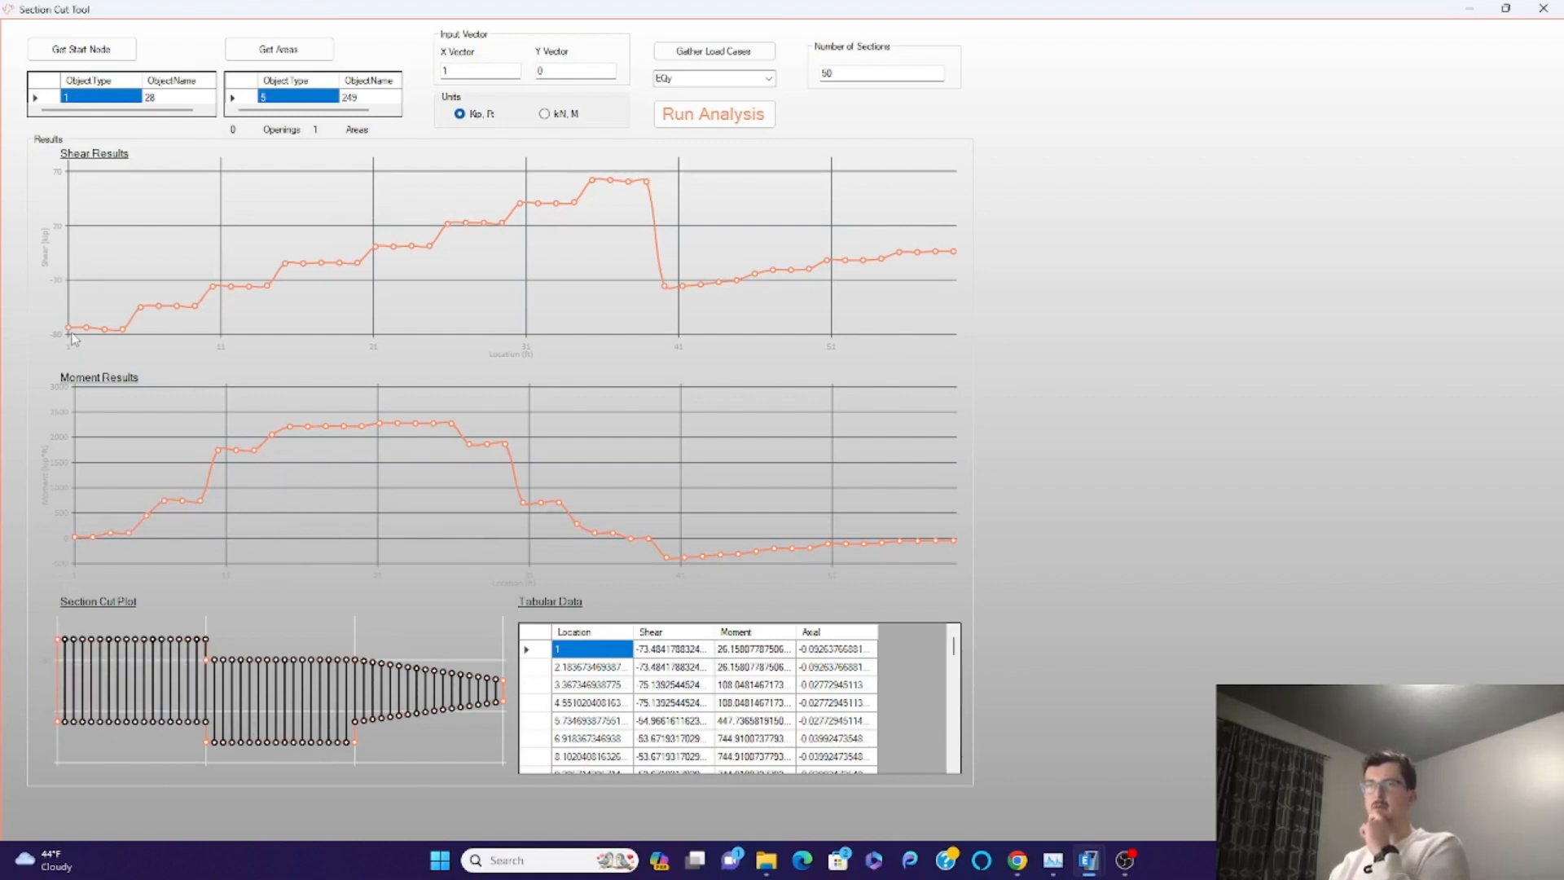
{"action": "mouse_move", "coordinate": [70, 334]}
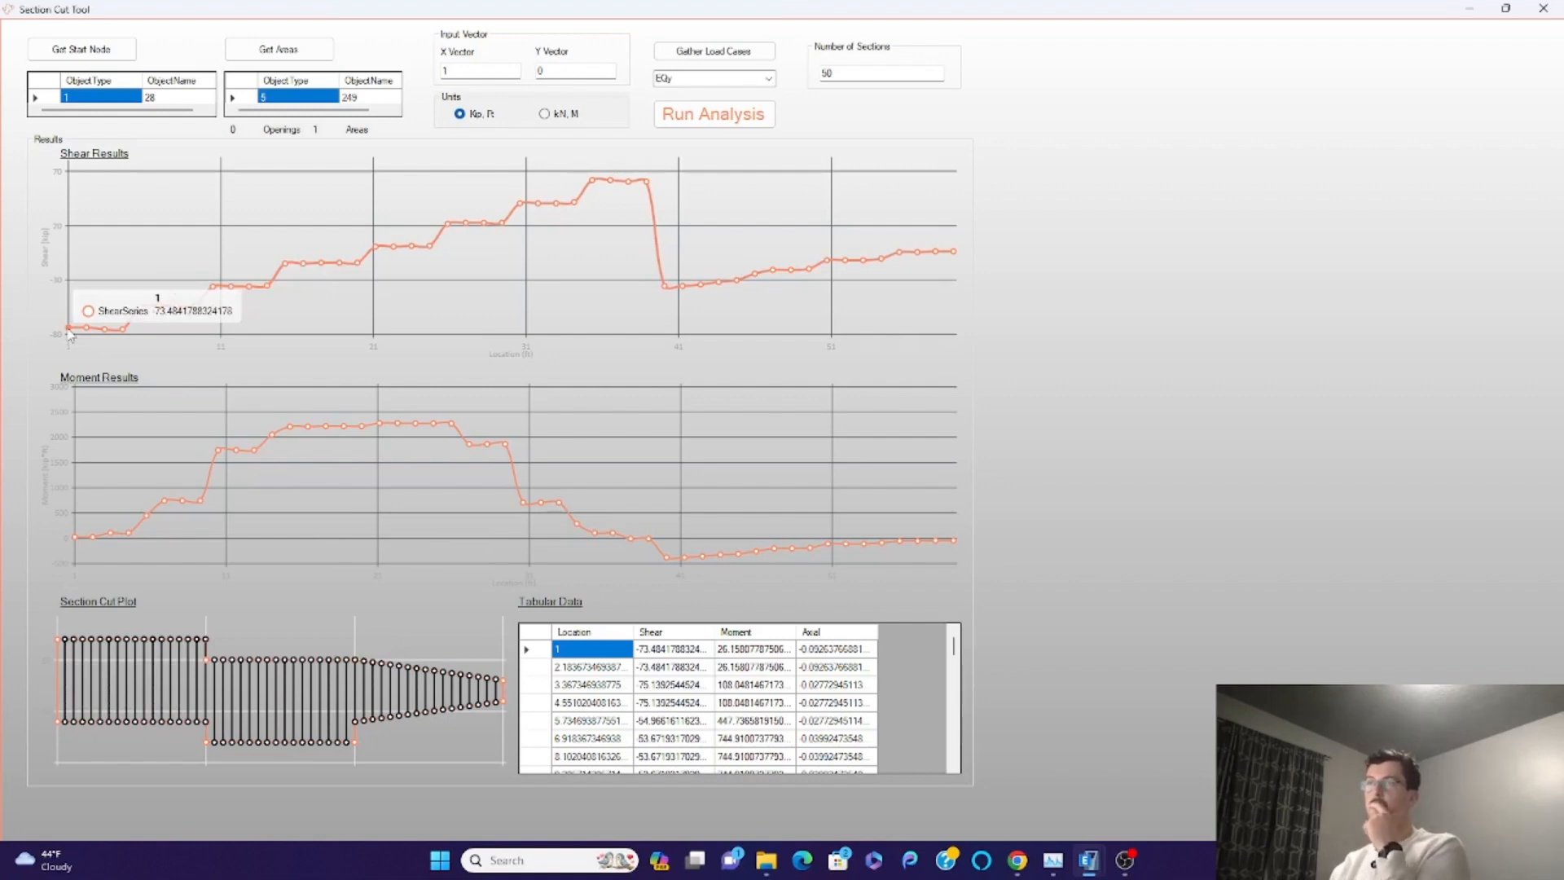
{"action": "mouse_move", "coordinate": [956, 252]}
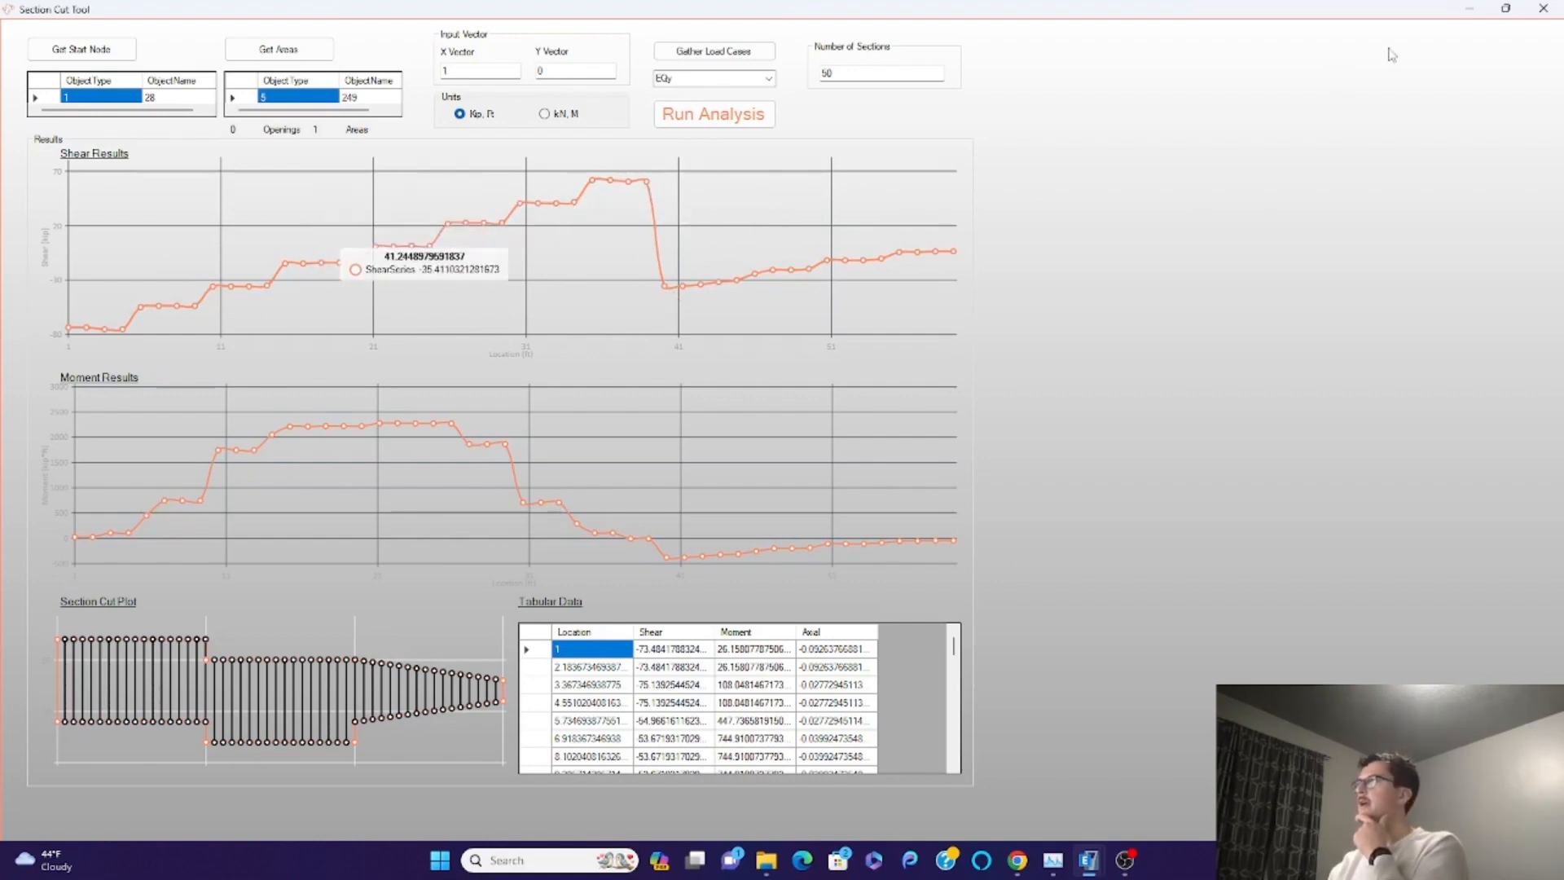
- Switch back to ETABS and display the whole building in a 3-D view
{"action": "left_click", "coordinate": [1469, 9]}
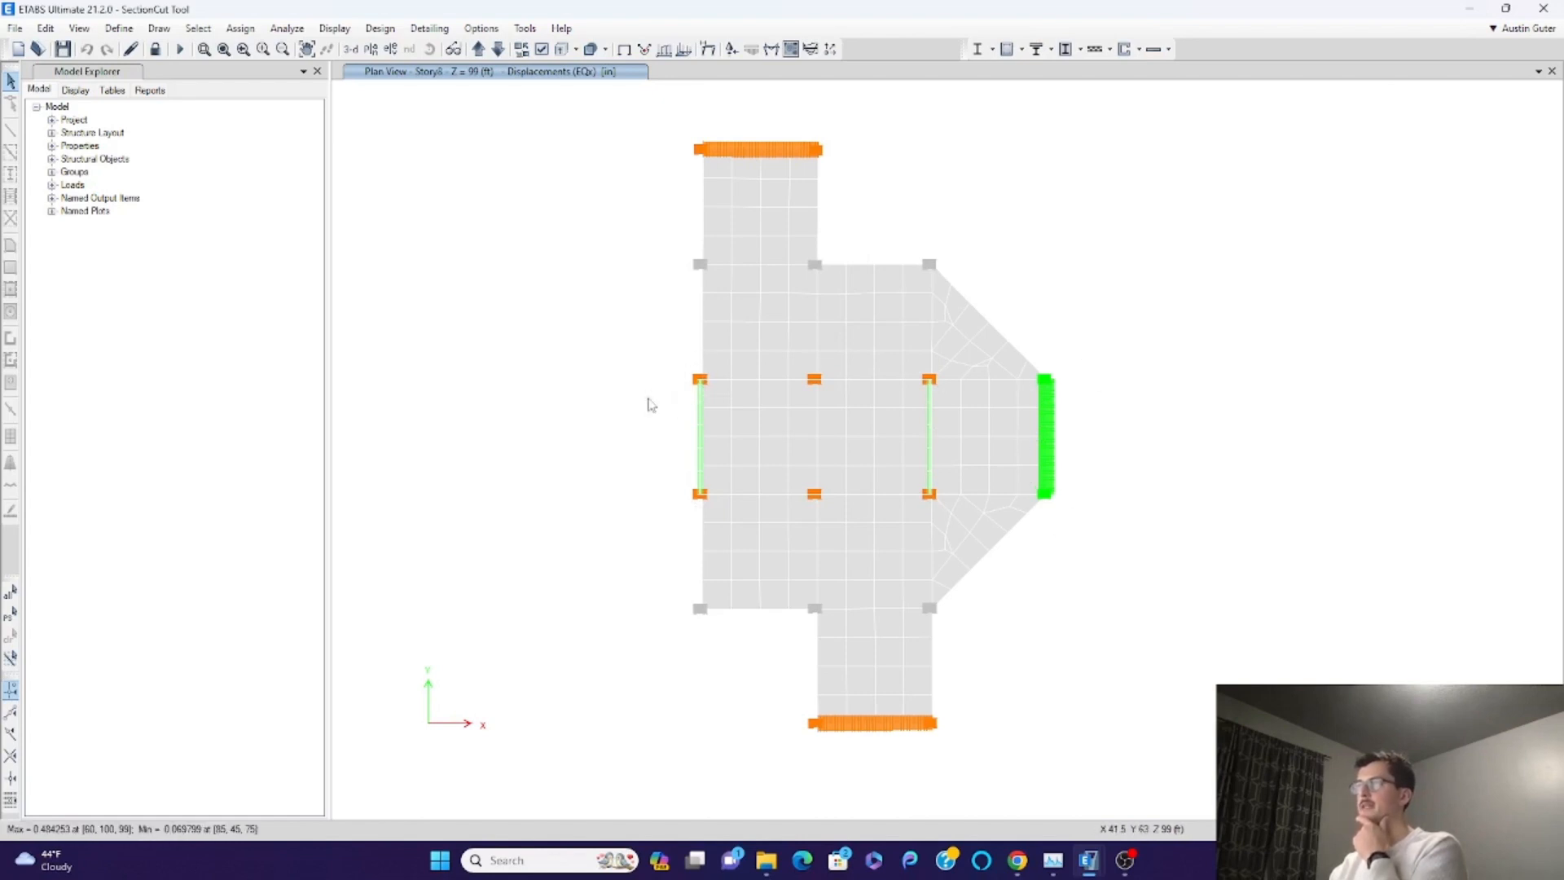
{"action": "left_click", "coordinate": [350, 50]}
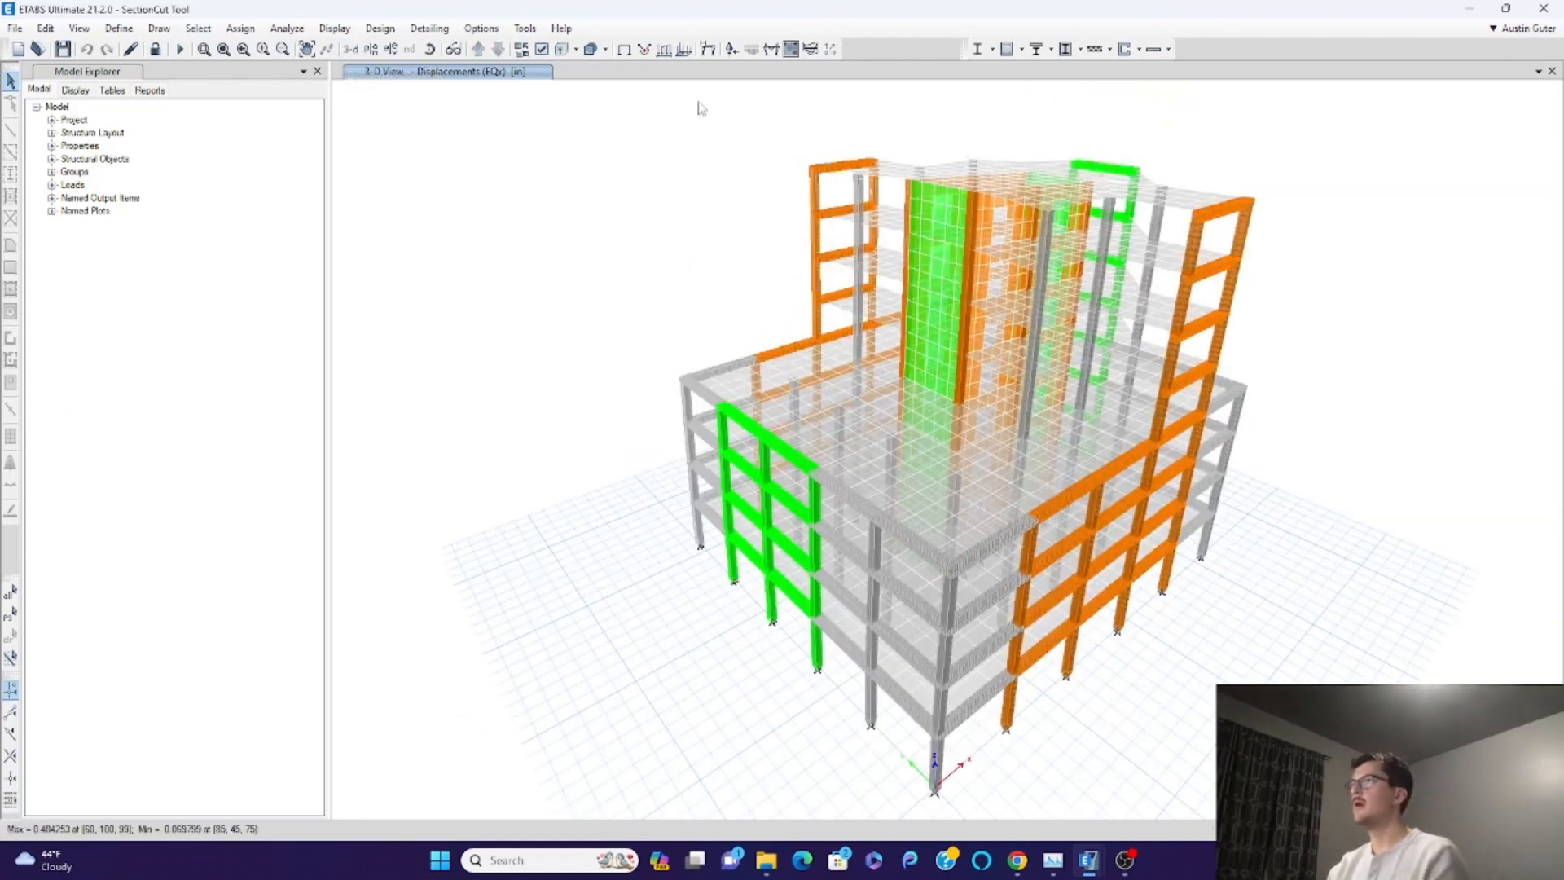
- Display the Section Cut Definitions table from the model definition tables and review its entries down to the last cuts
{"action": "left_click", "coordinate": [119, 28]}
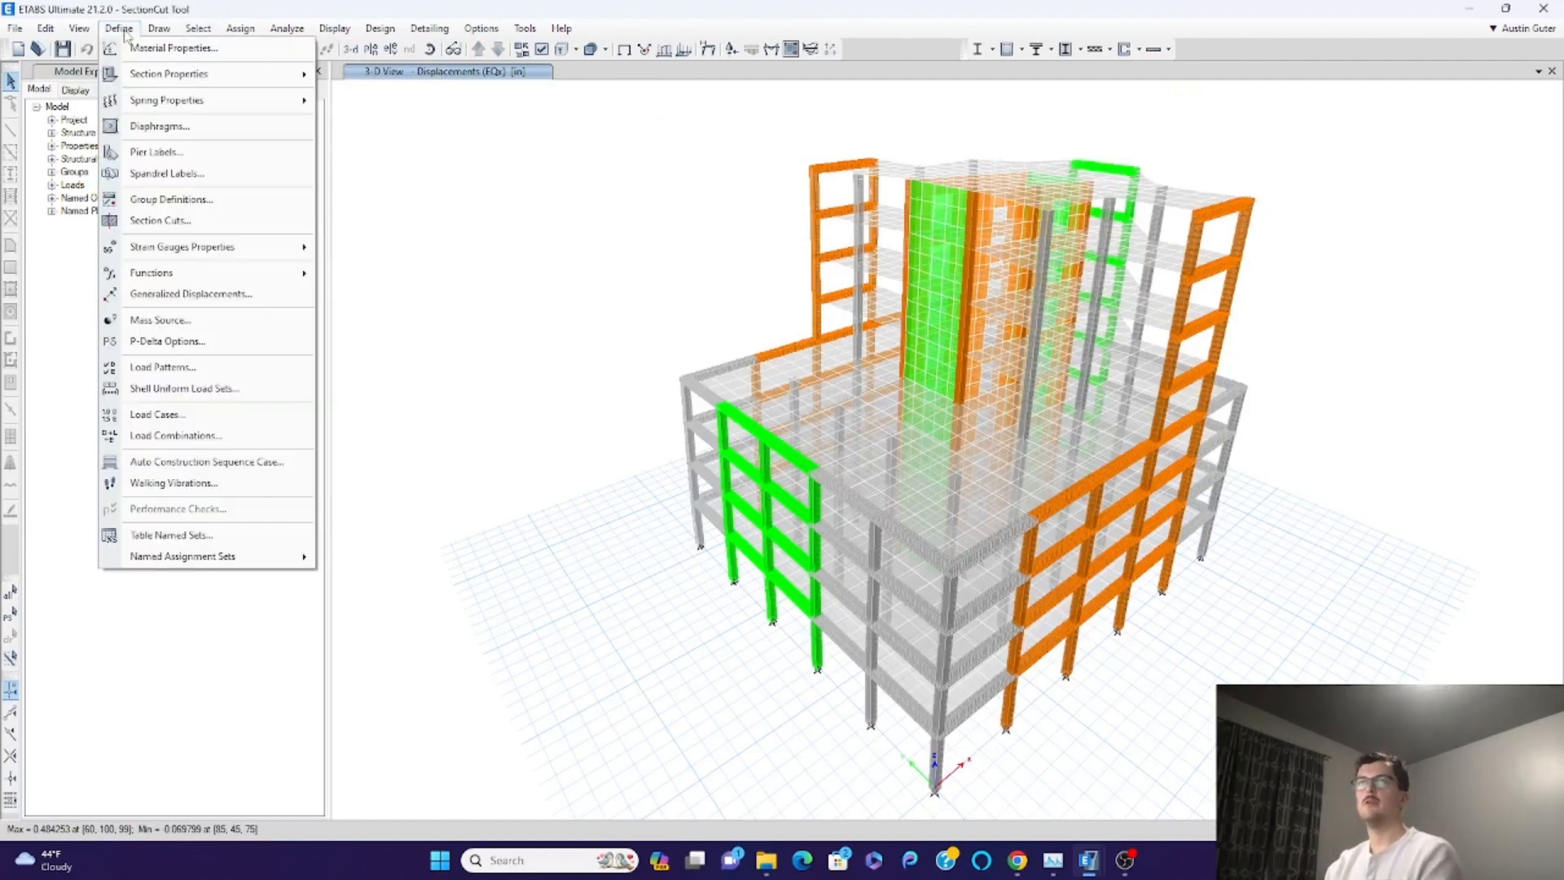
{"action": "key", "text": "Escape"}
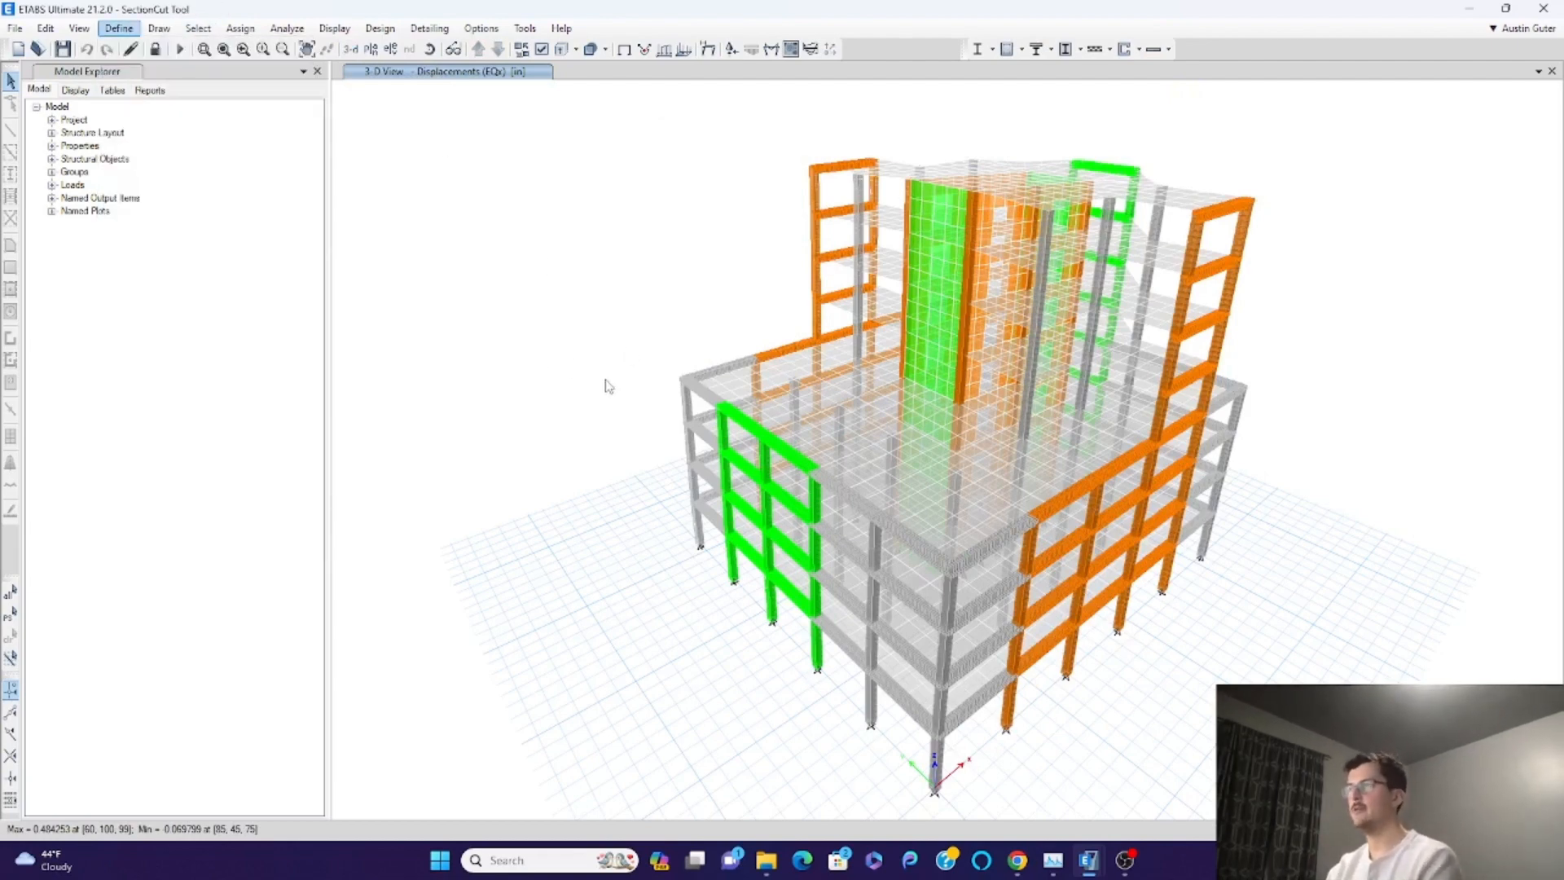
{"action": "key", "text": "ctrl+t"}
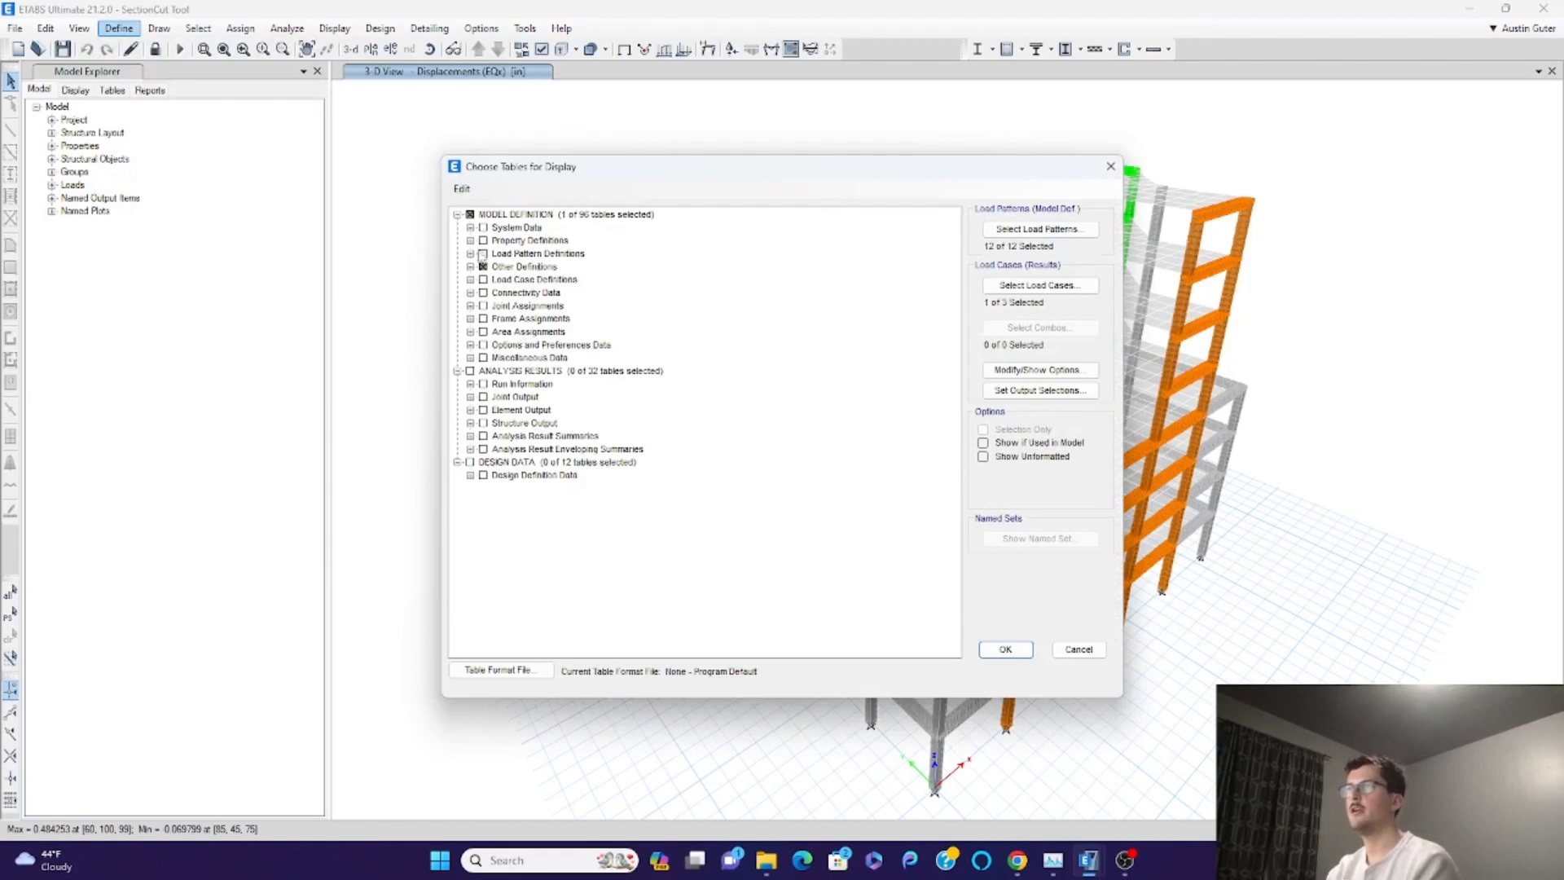
{"action": "left_click", "coordinate": [470, 267]}
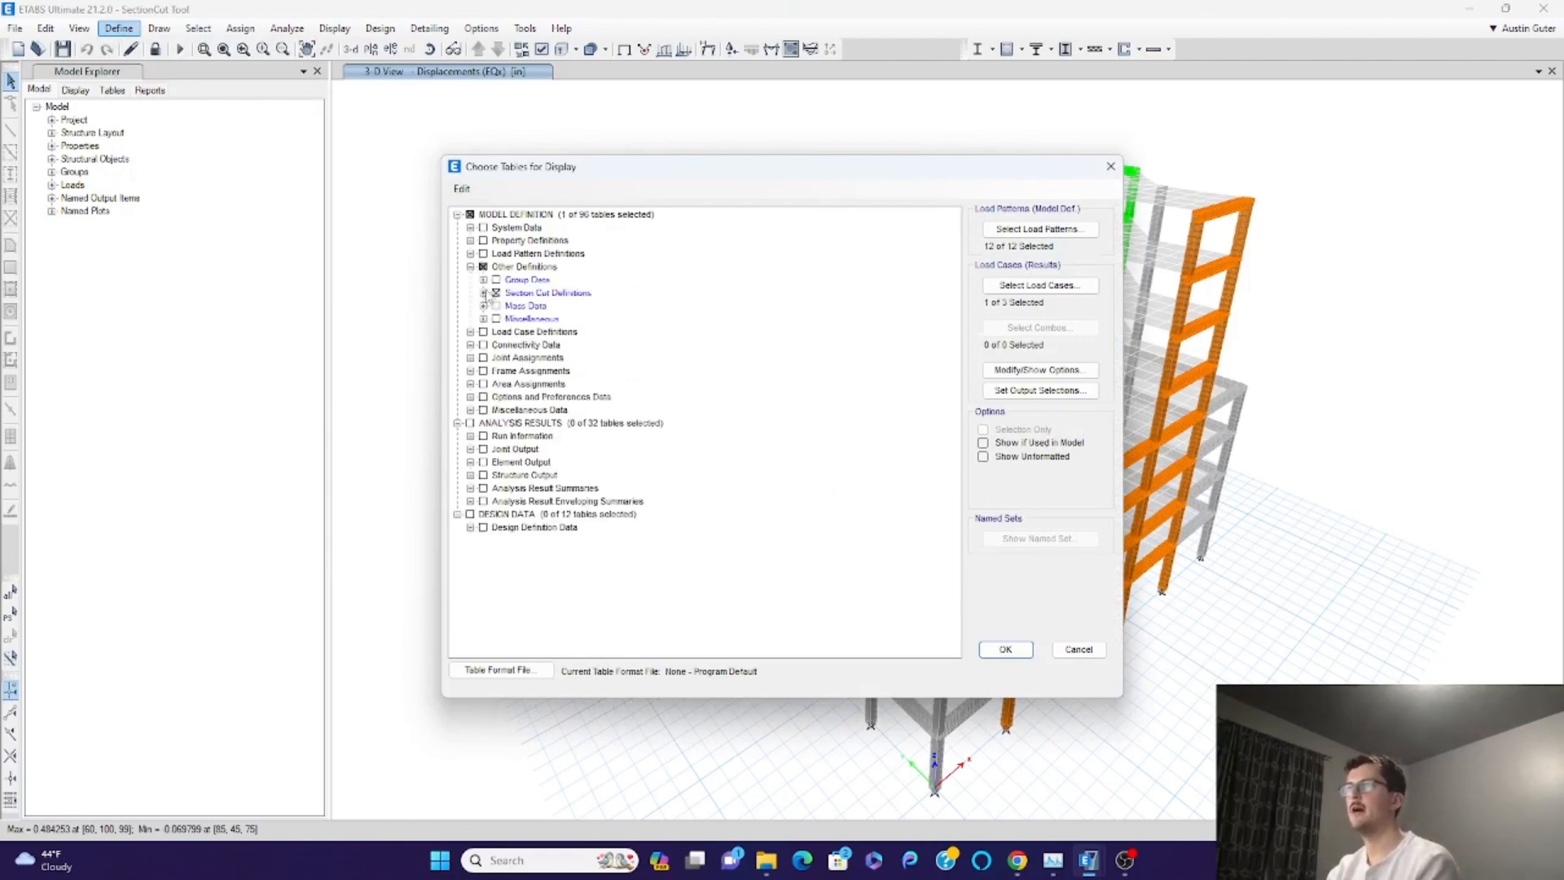
{"action": "left_click", "coordinate": [1002, 648]}
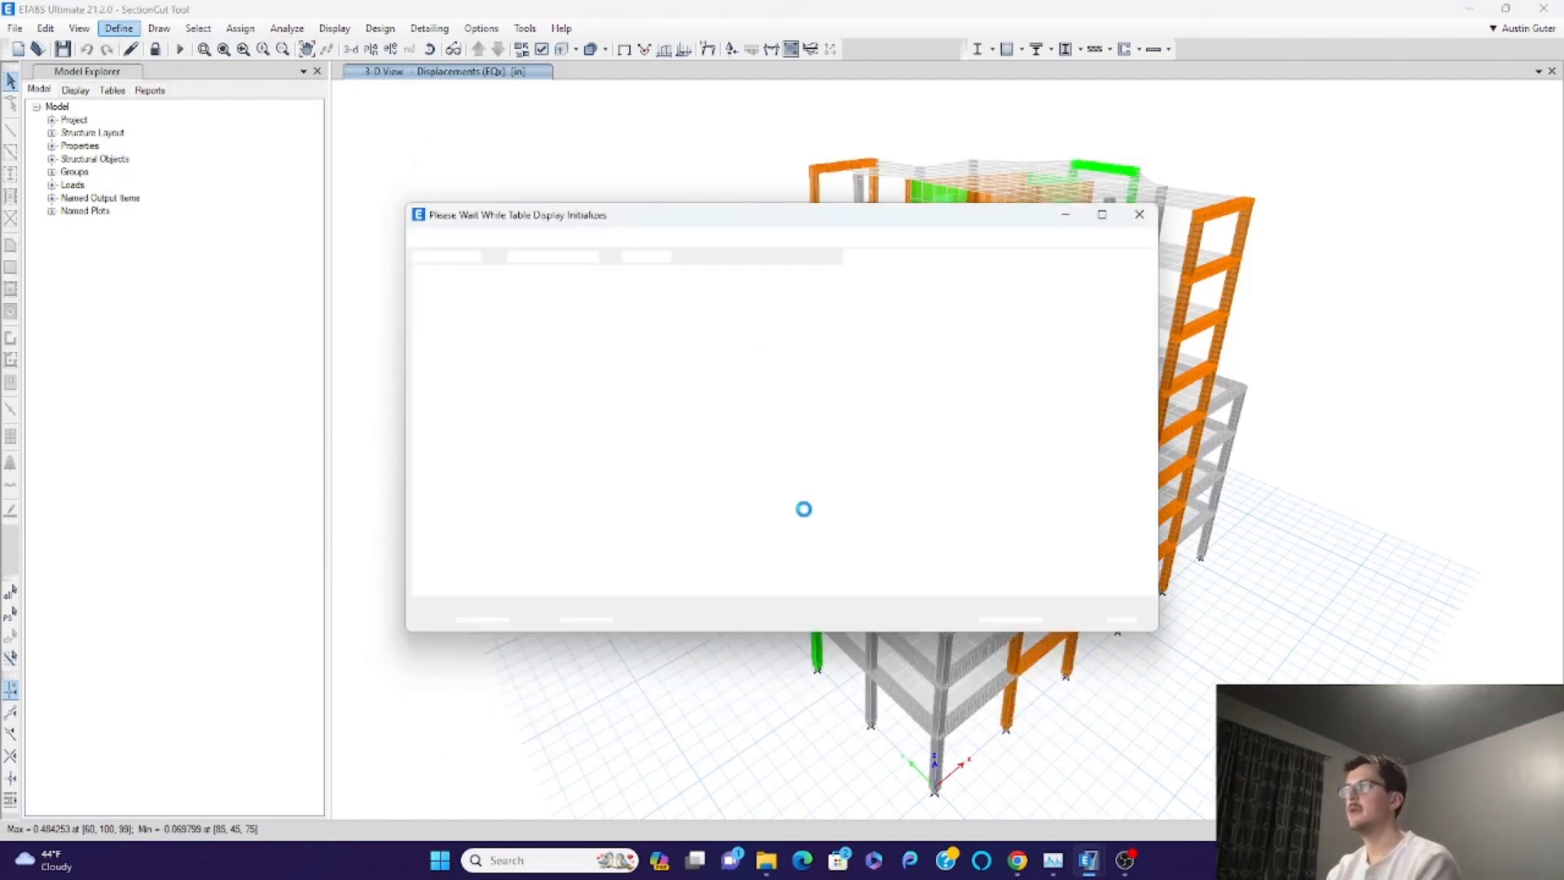
{"action": "scroll", "coordinate": [481, 358], "scroll_direction": "down", "scroll_amount": 2}
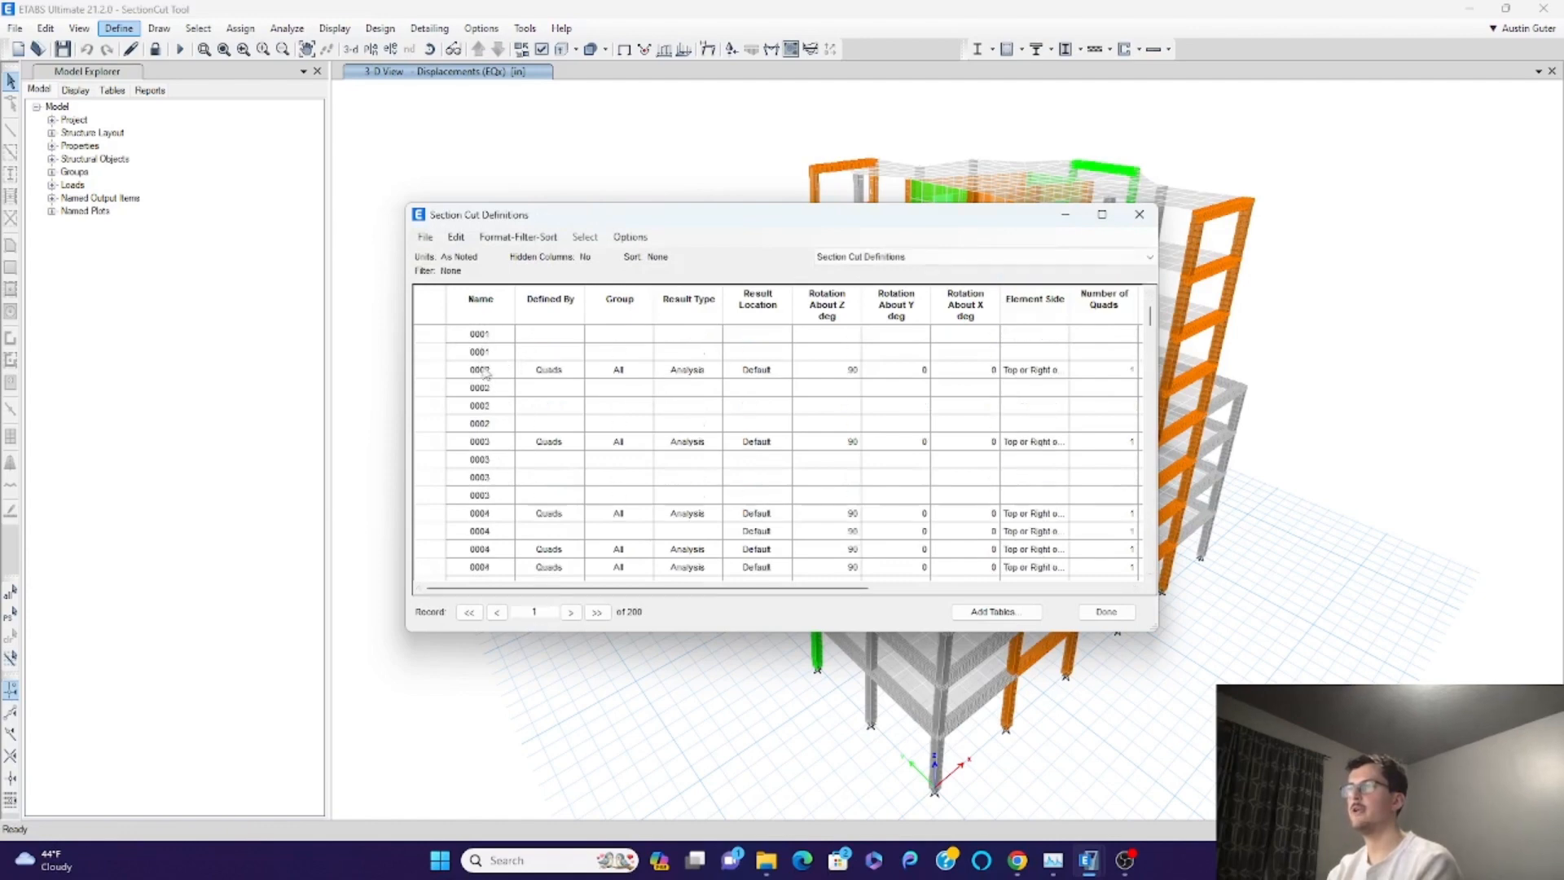
{"action": "left_click_drag", "start_coordinate": [1151, 318], "coordinate": [1155, 575]}
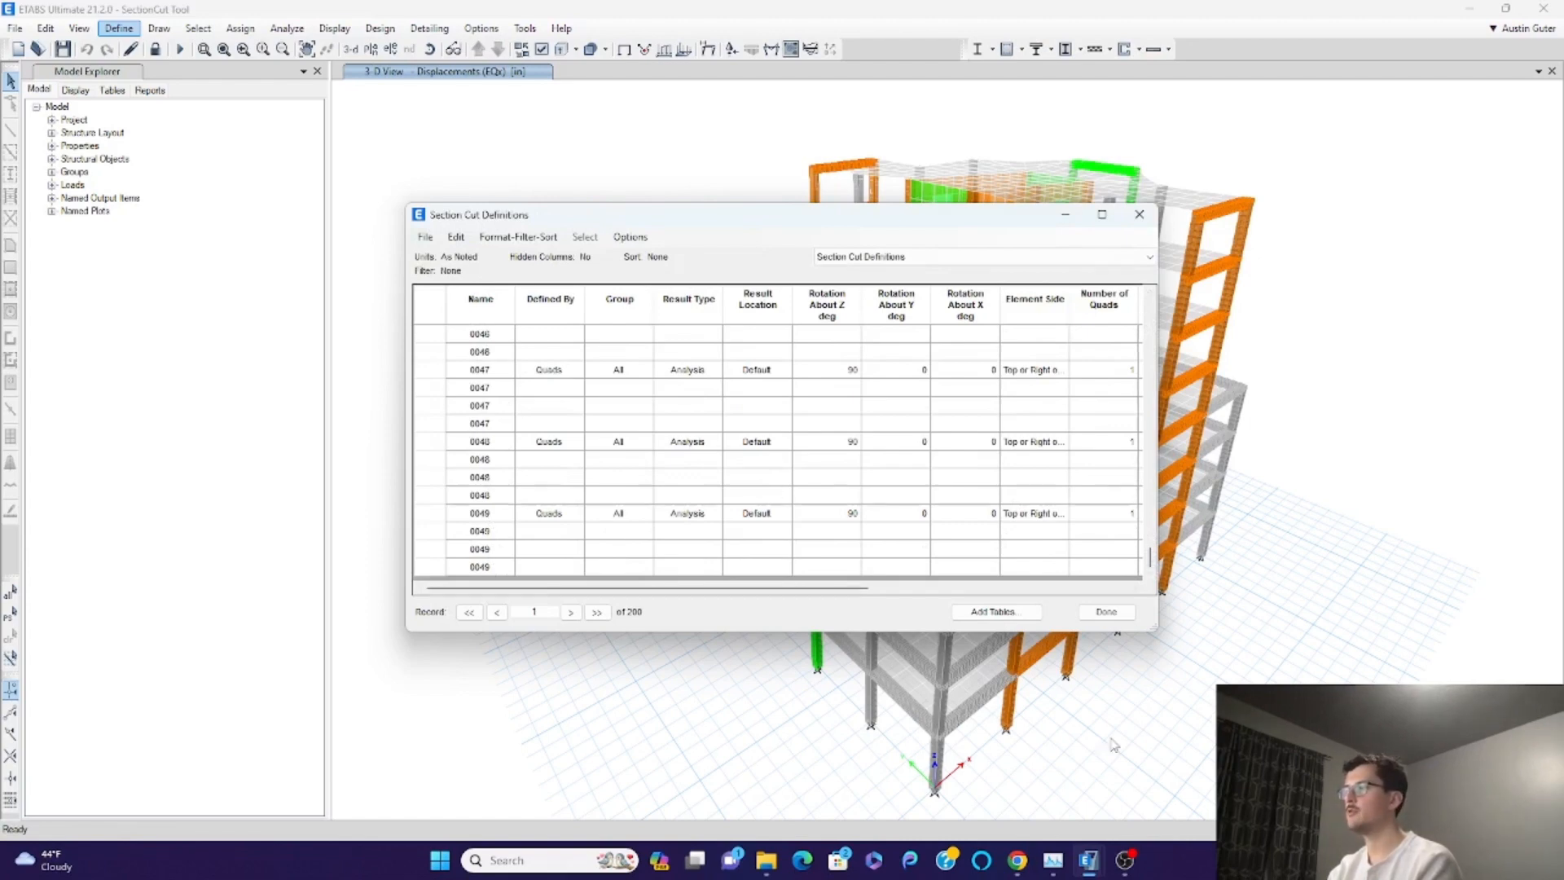
- Check the Section Cut Tool results against the Section Cut Definitions table, close the table, and return to the Section Cut Tool
{"action": "mouse_move", "coordinate": [1089, 860]}
{"action": "left_click", "coordinate": [1132, 782]}
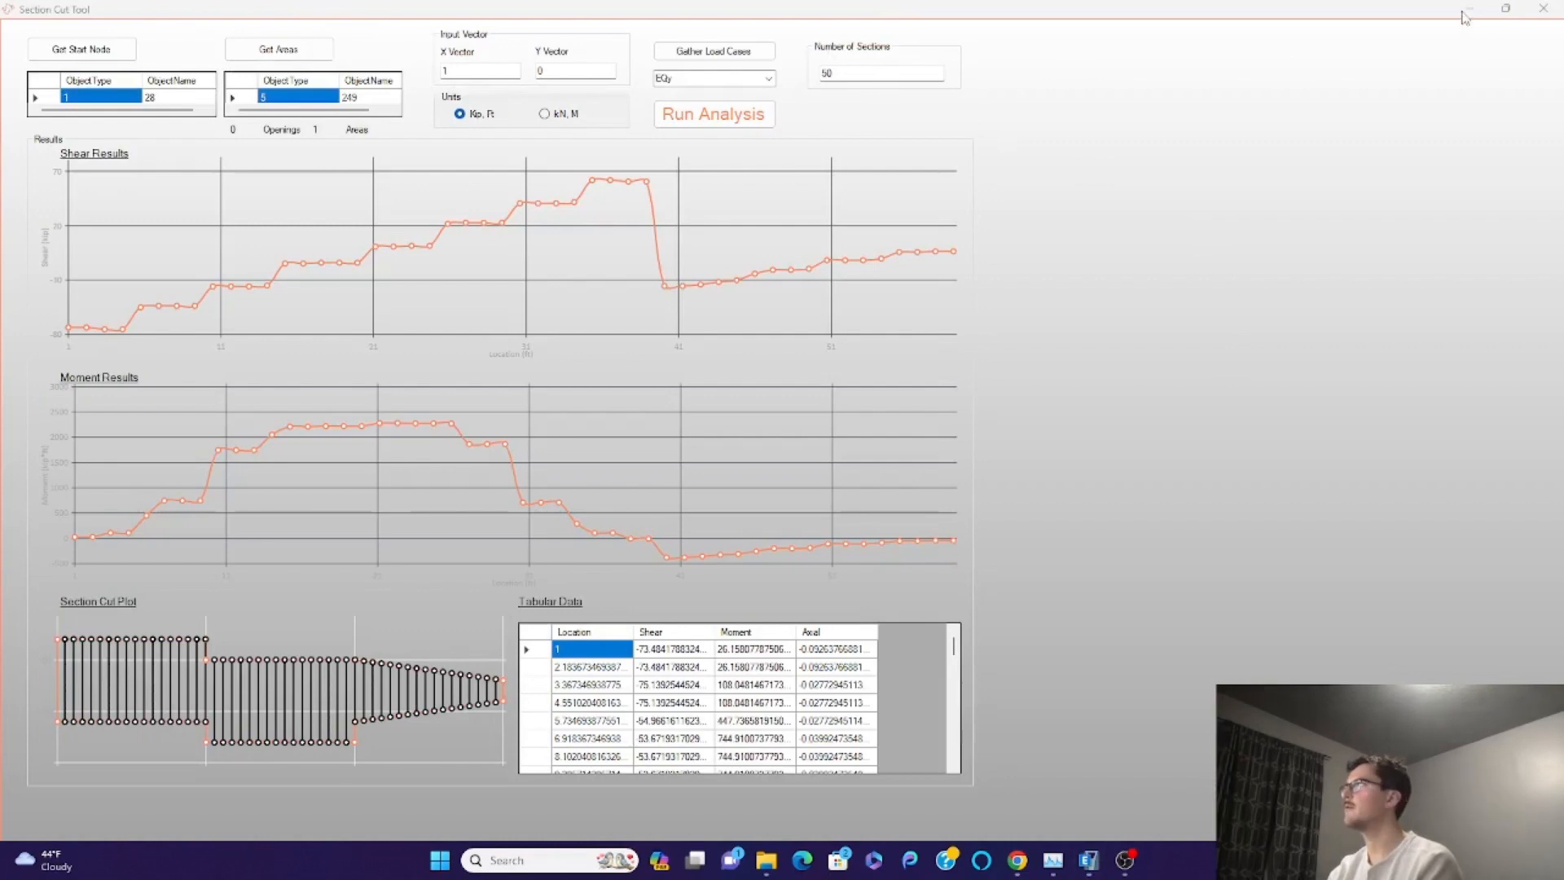
{"action": "mouse_move", "coordinate": [1085, 852]}
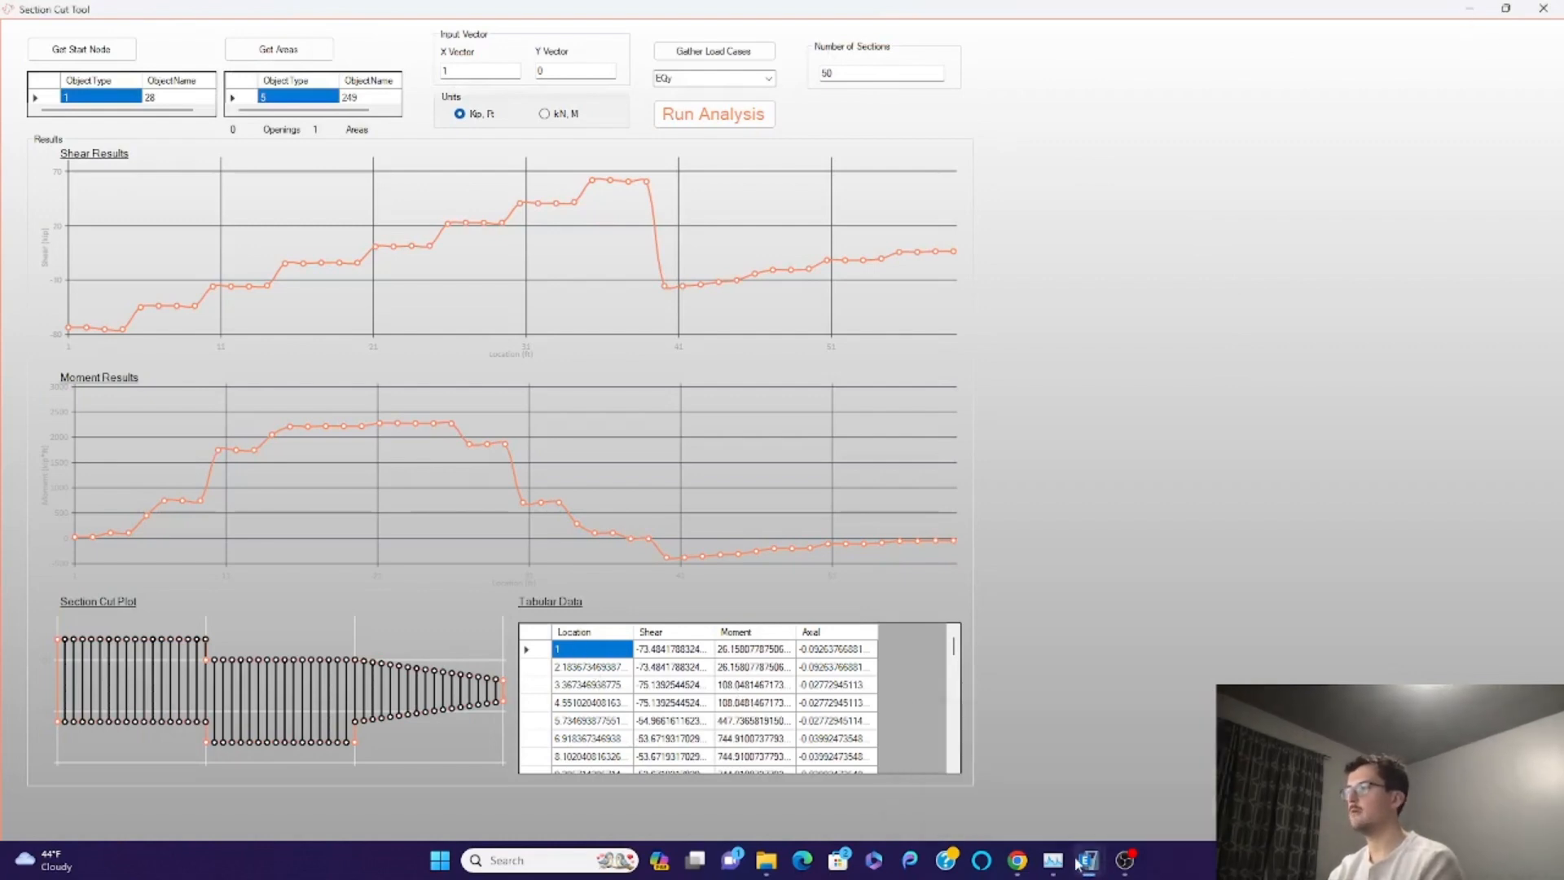
{"action": "left_click", "coordinate": [998, 794]}
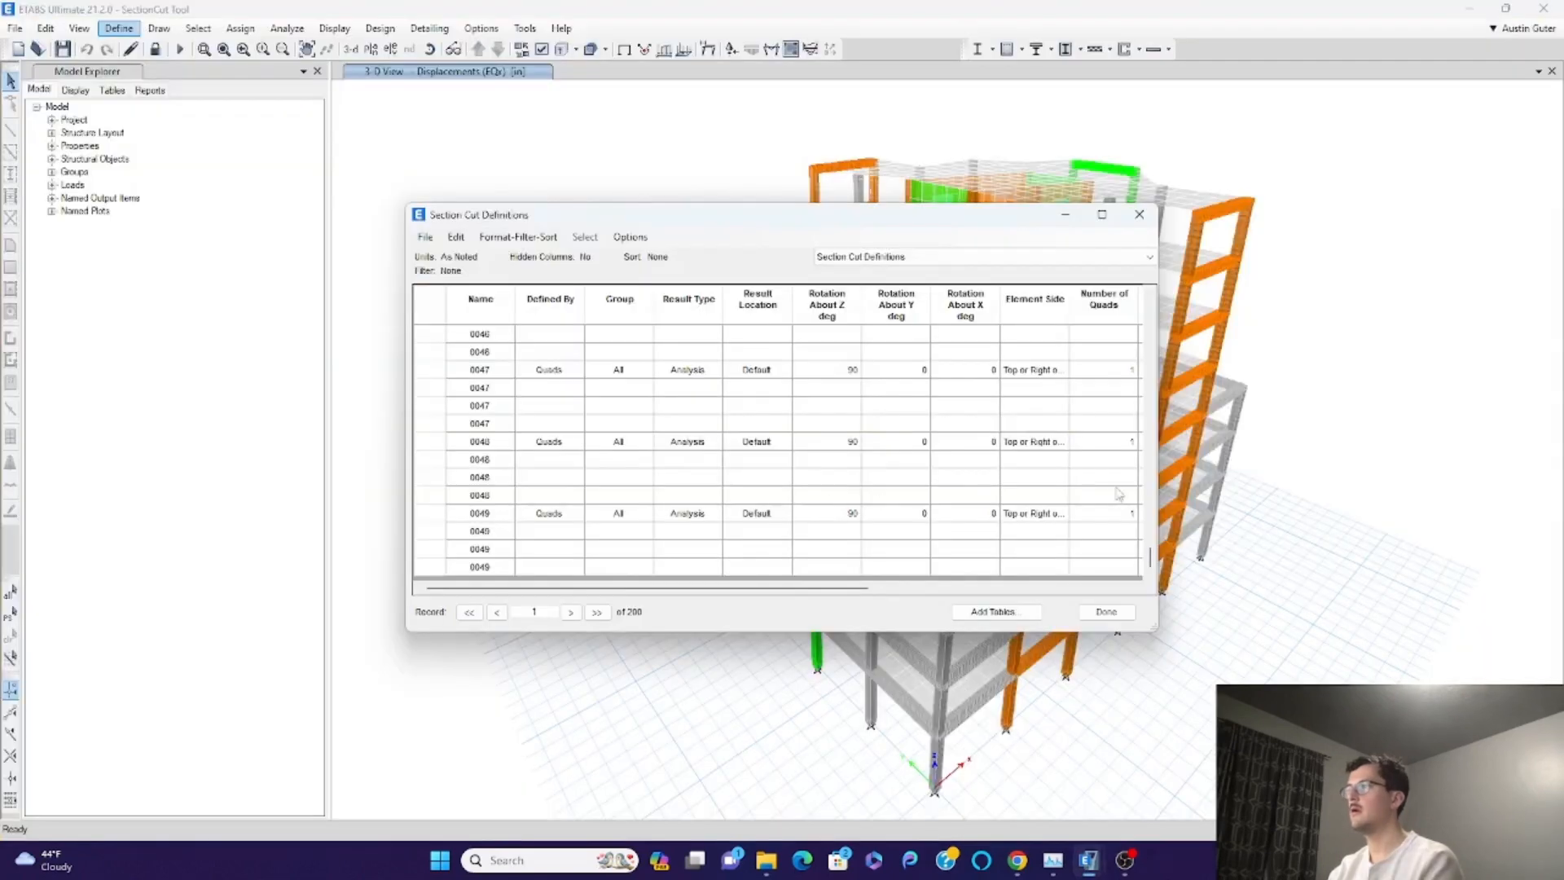
{"action": "left_click", "coordinate": [1138, 214]}
{"action": "mouse_move", "coordinate": [1088, 860]}
{"action": "left_click", "coordinate": [1138, 755]}
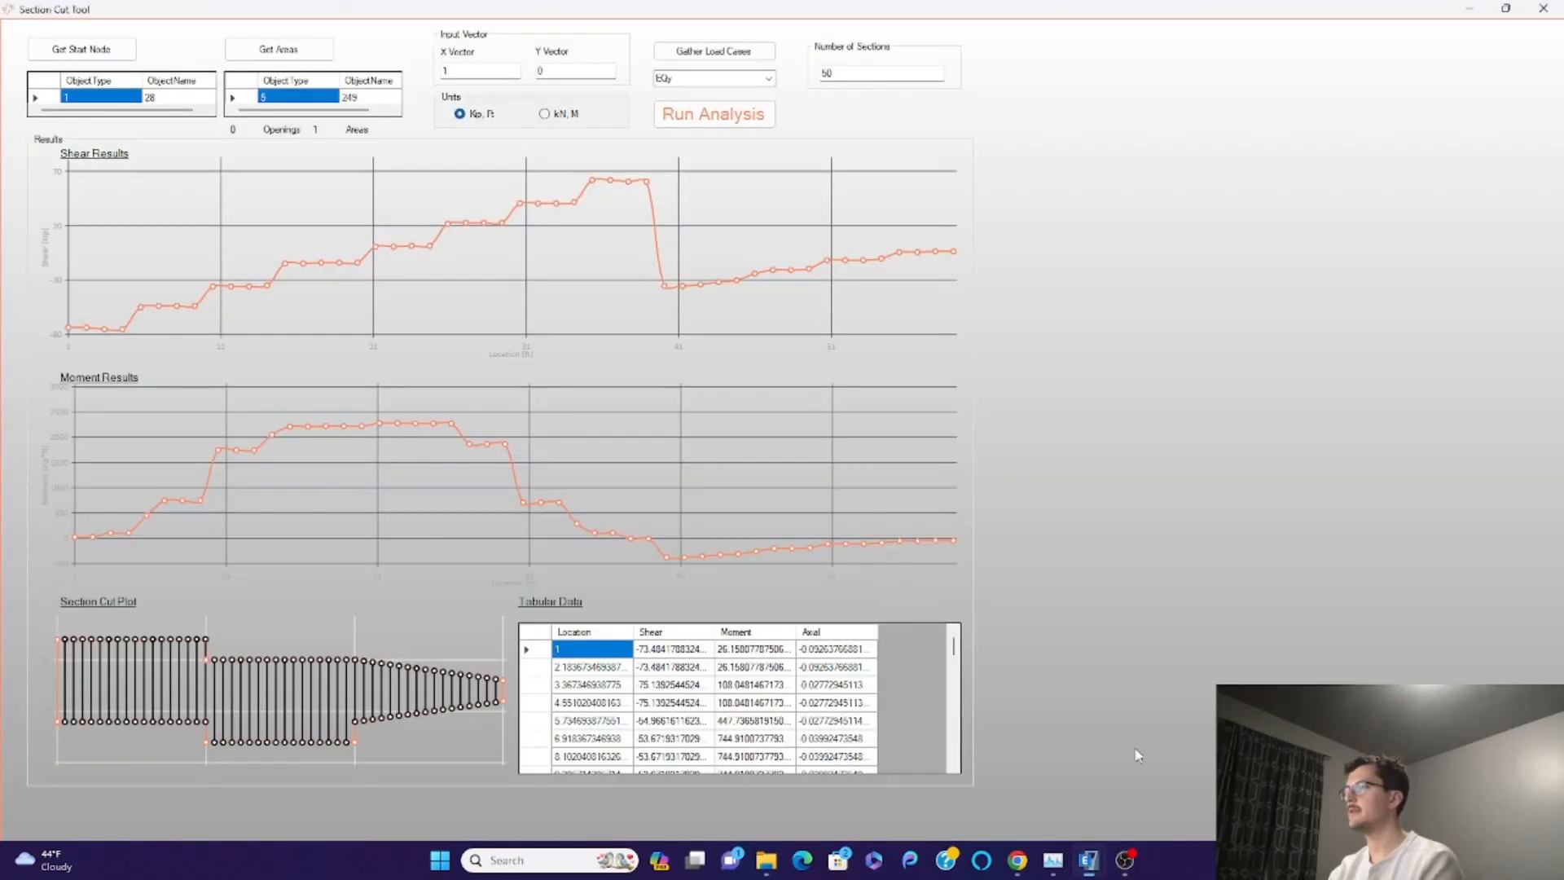
- Zoom out the moment diagram and select the location, shear, moment and axial rows in the tabular data
{"action": "scroll", "coordinate": [711, 537], "scroll_direction": "down", "scroll_amount": 2}
{"action": "scroll", "coordinate": [661, 691], "scroll_direction": "down", "scroll_amount": 1}
{"action": "scroll", "coordinate": [630, 694], "scroll_direction": "up", "scroll_amount": 1}
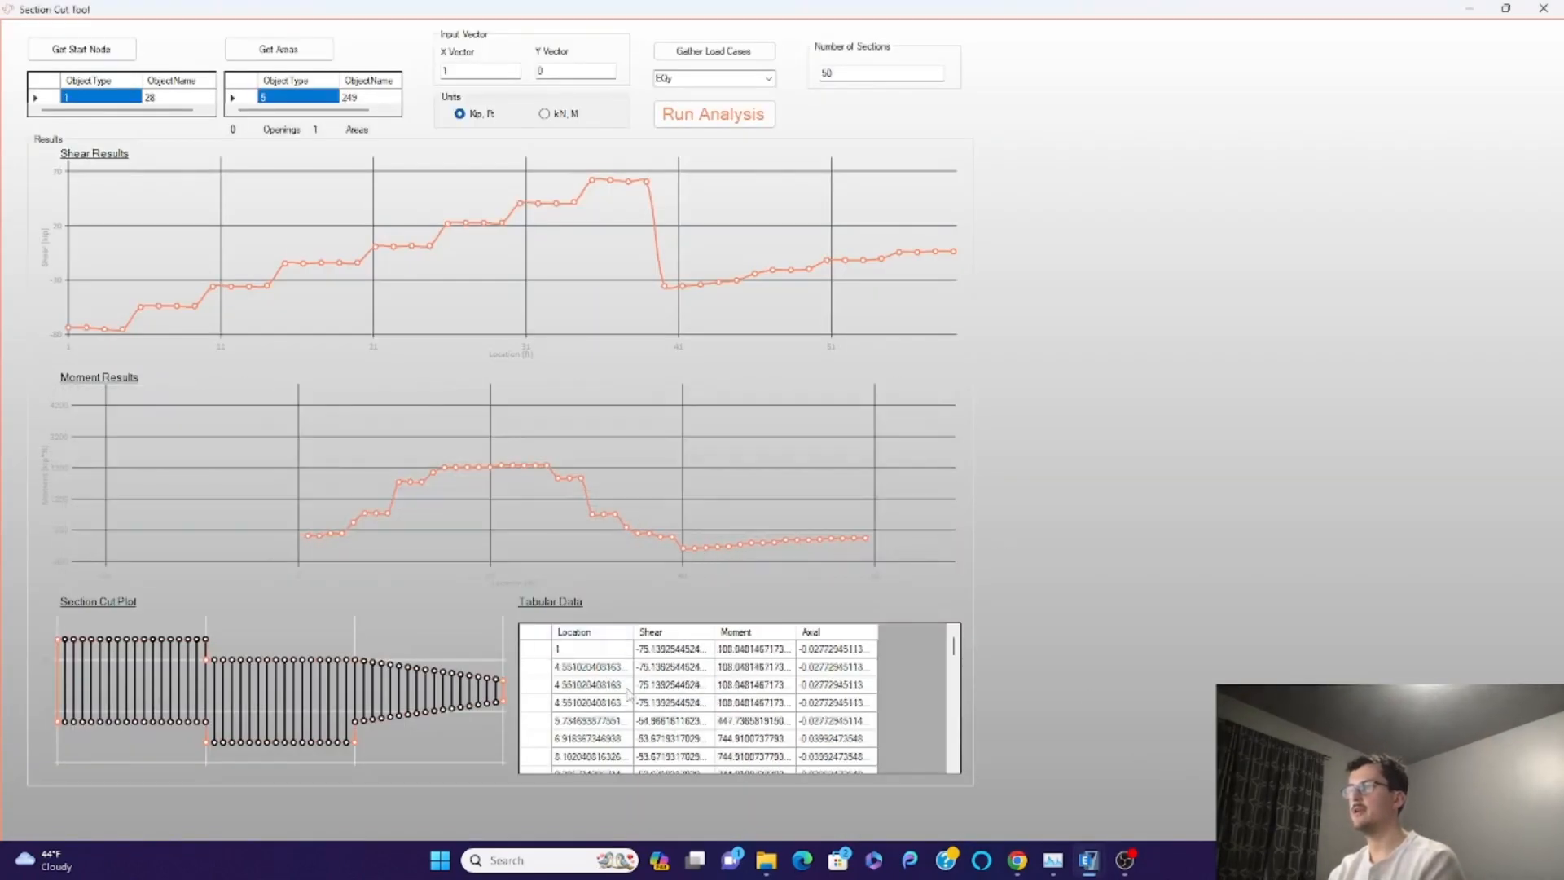
{"action": "left_click_drag", "start_coordinate": [628, 693], "coordinate": [825, 803]}
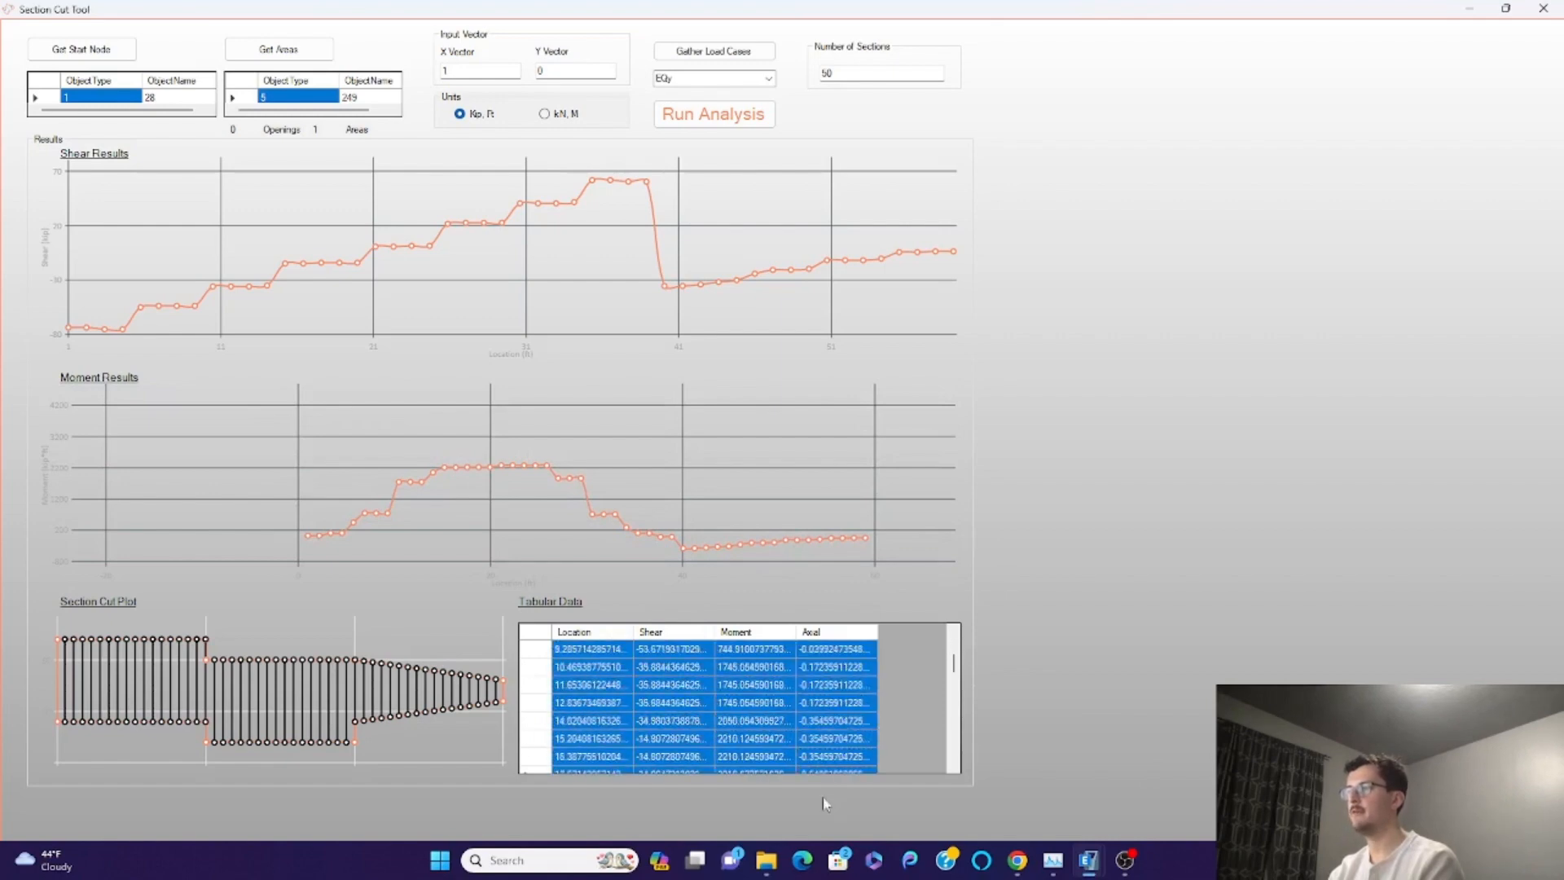
- Try to open Excel for the tabular section cut results
{"action": "key", "text": "super"}
{"action": "type", "text": "exce"}
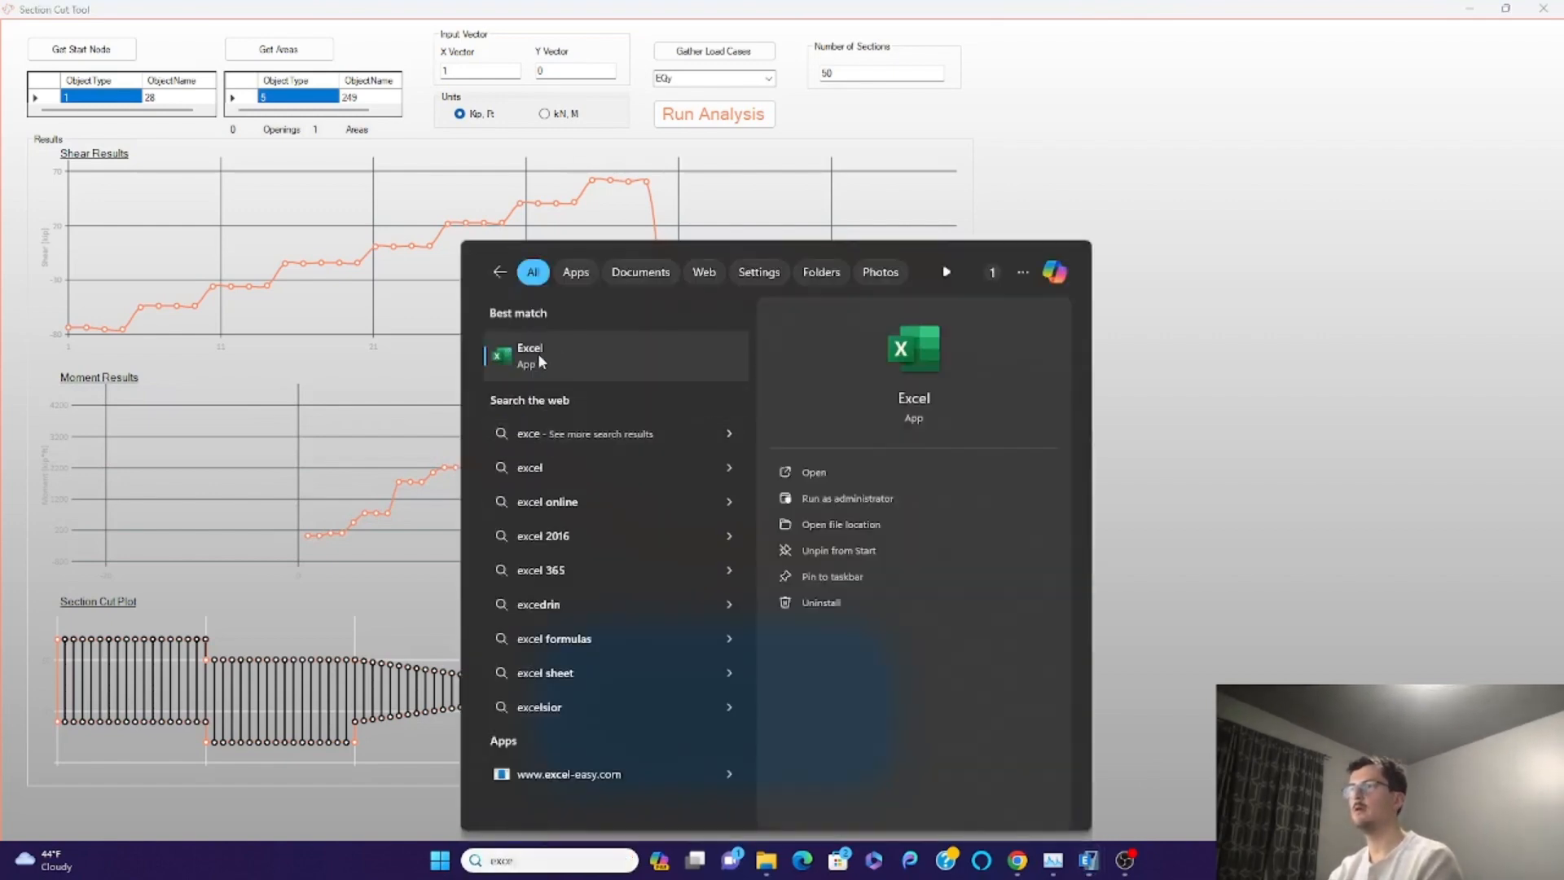
{"action": "left_click", "coordinate": [540, 361]}
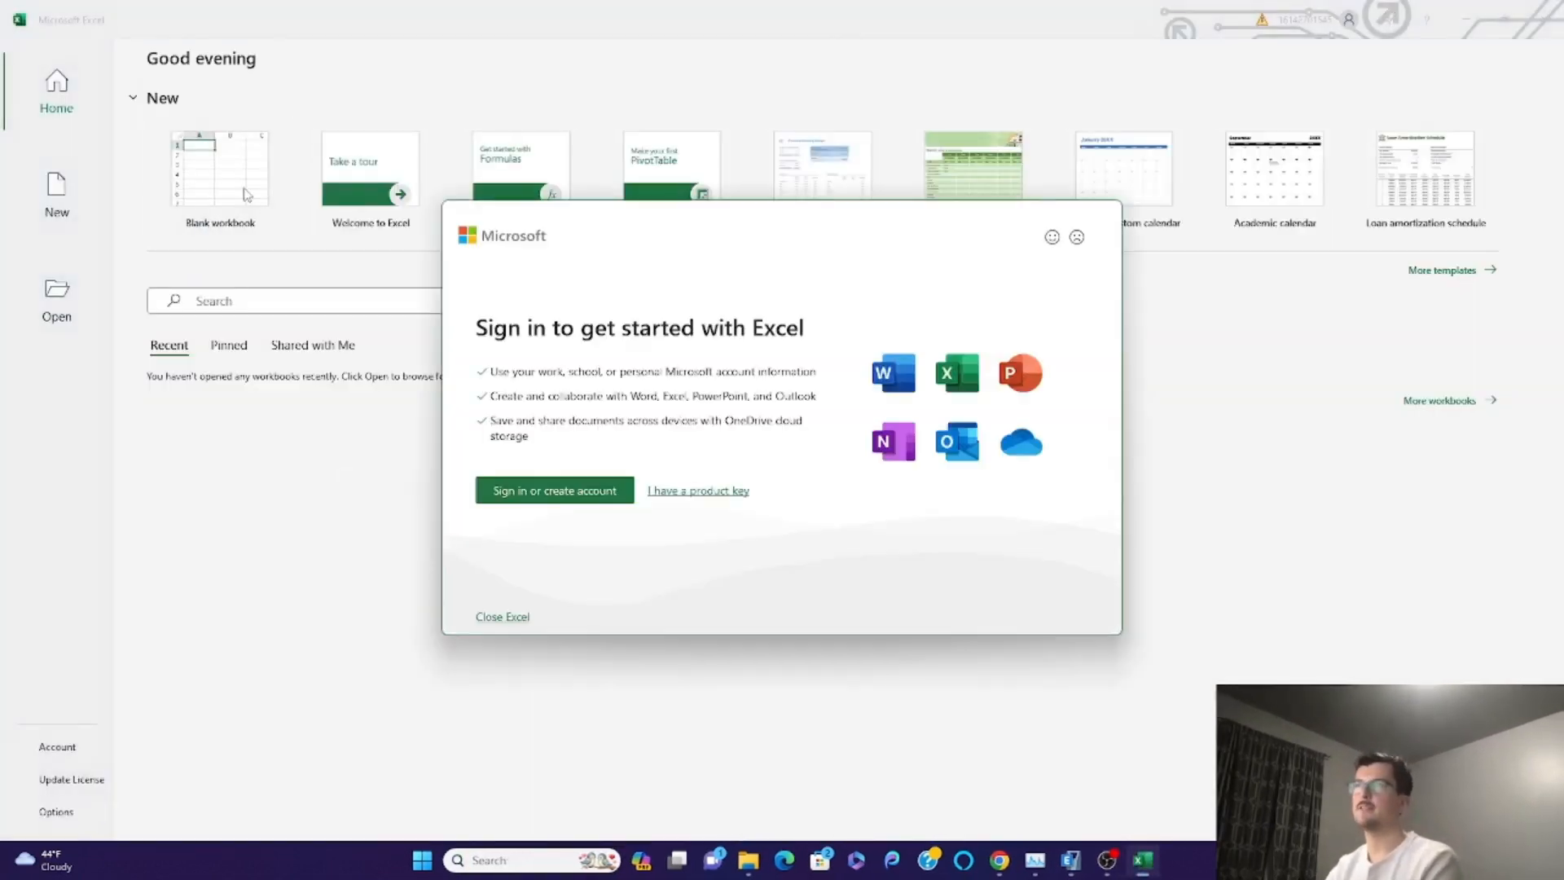
{"action": "left_click", "coordinate": [503, 619]}
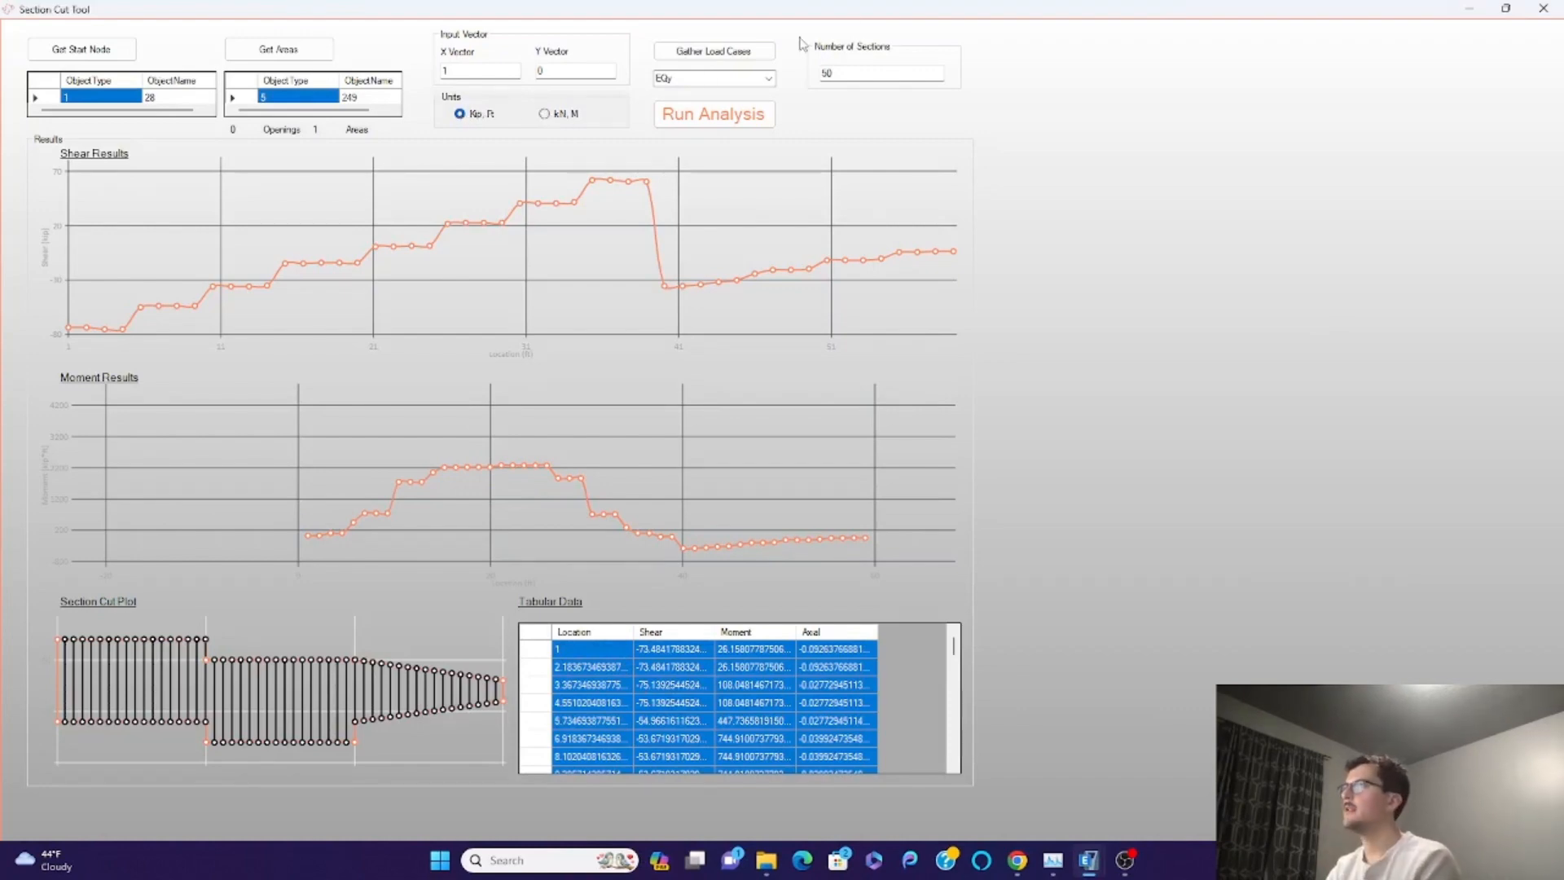
- Close the Section Cut Tool and unlock the ETABS model, accepting deletion of the analysis results
{"action": "left_click", "coordinate": [1543, 8]}
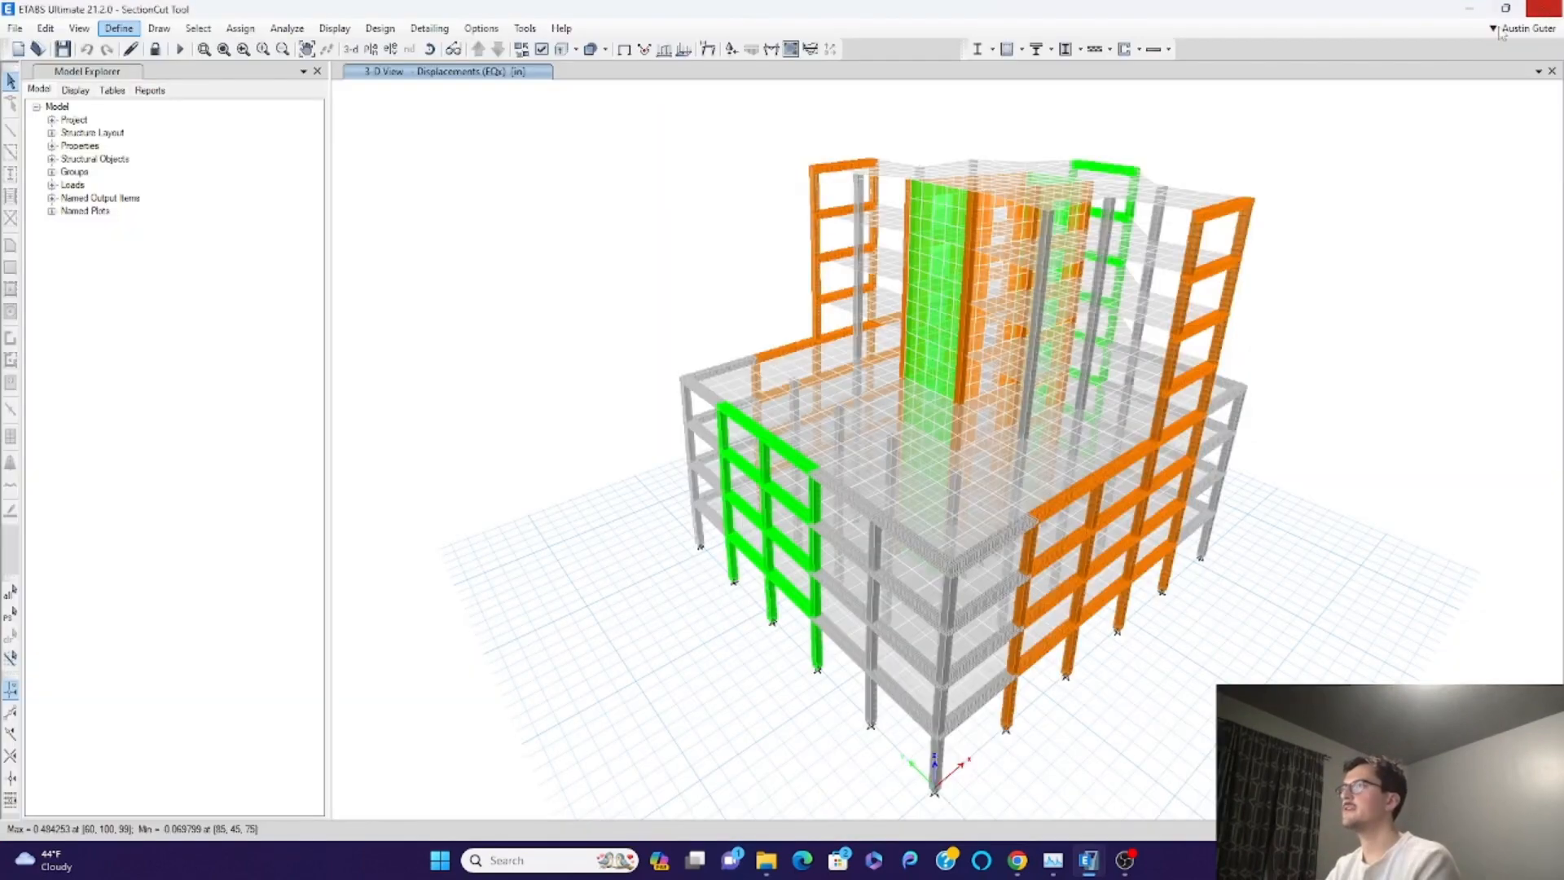
{"action": "left_click", "coordinate": [155, 49]}
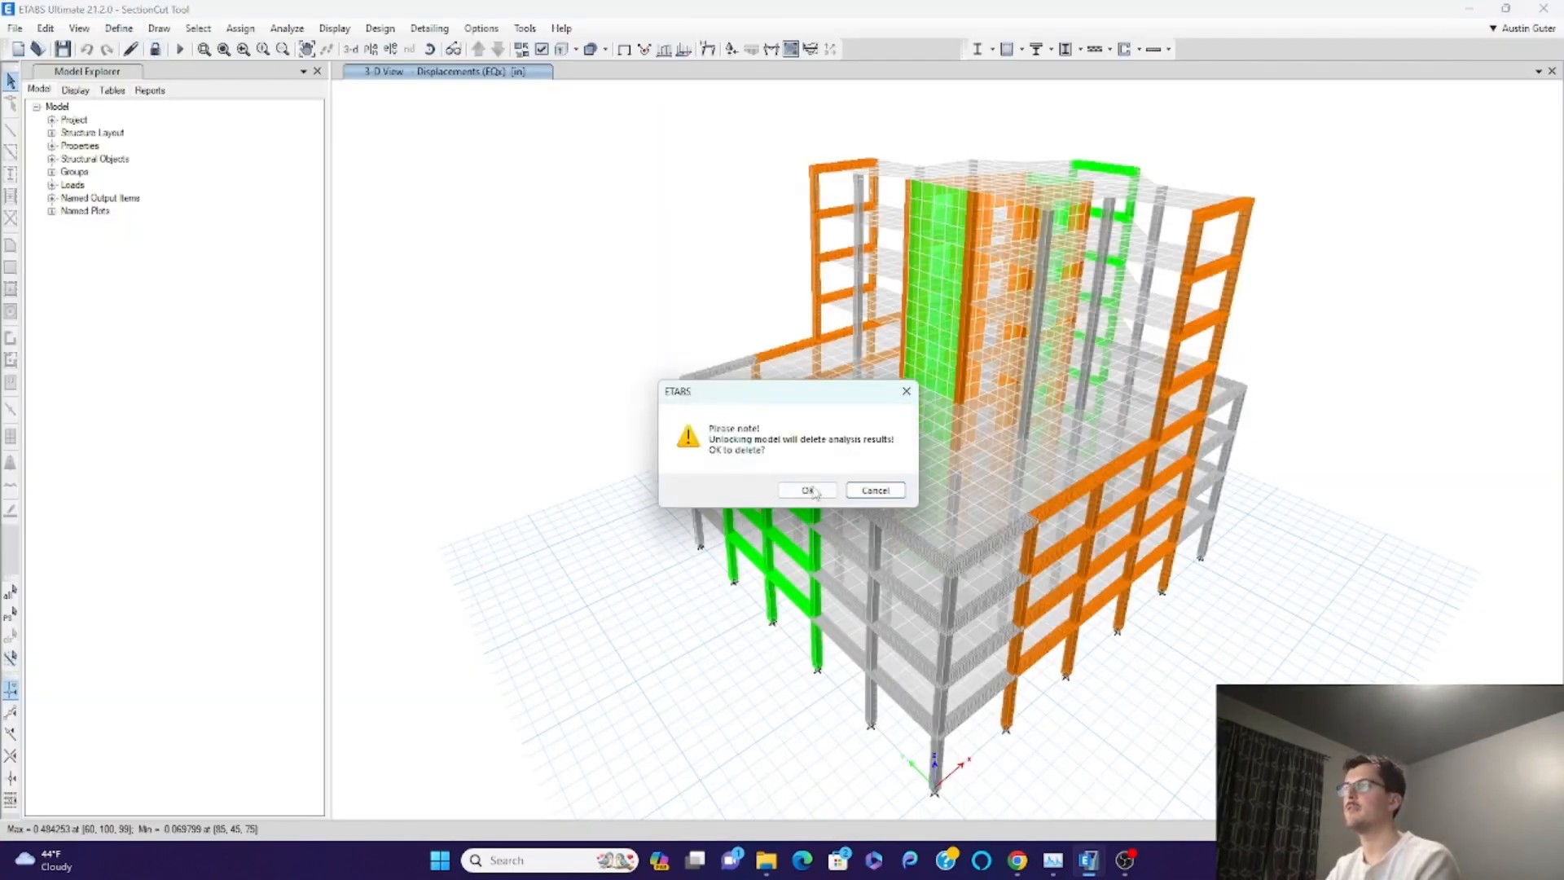
{"action": "left_click", "coordinate": [807, 490]}
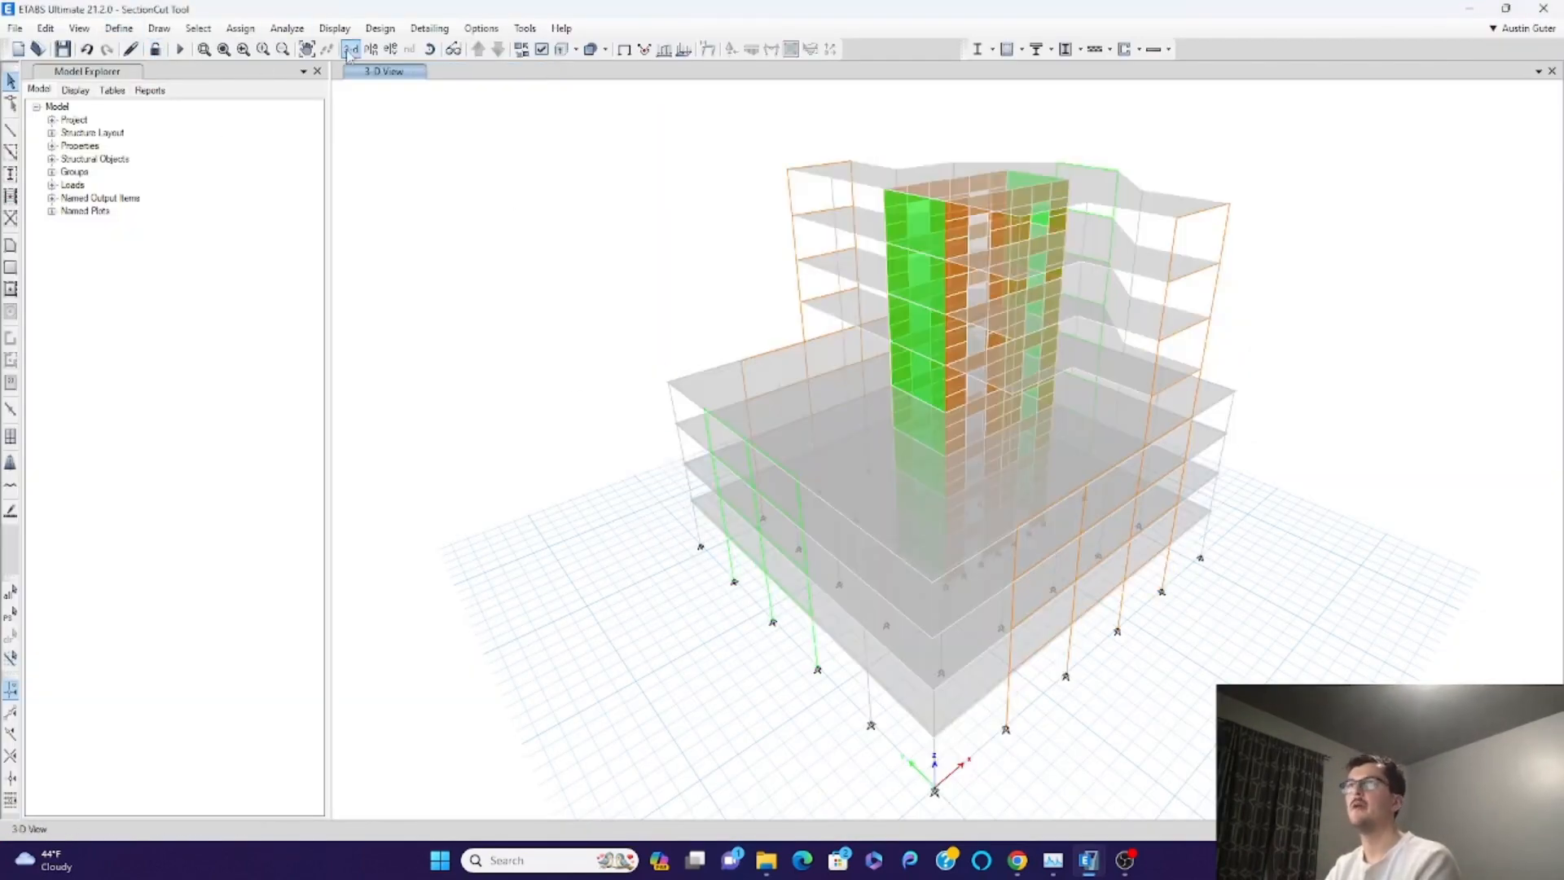
- Display the Story2 plan view and check its floor slab by selecting and deselecting it
{"action": "left_click", "coordinate": [370, 50]}
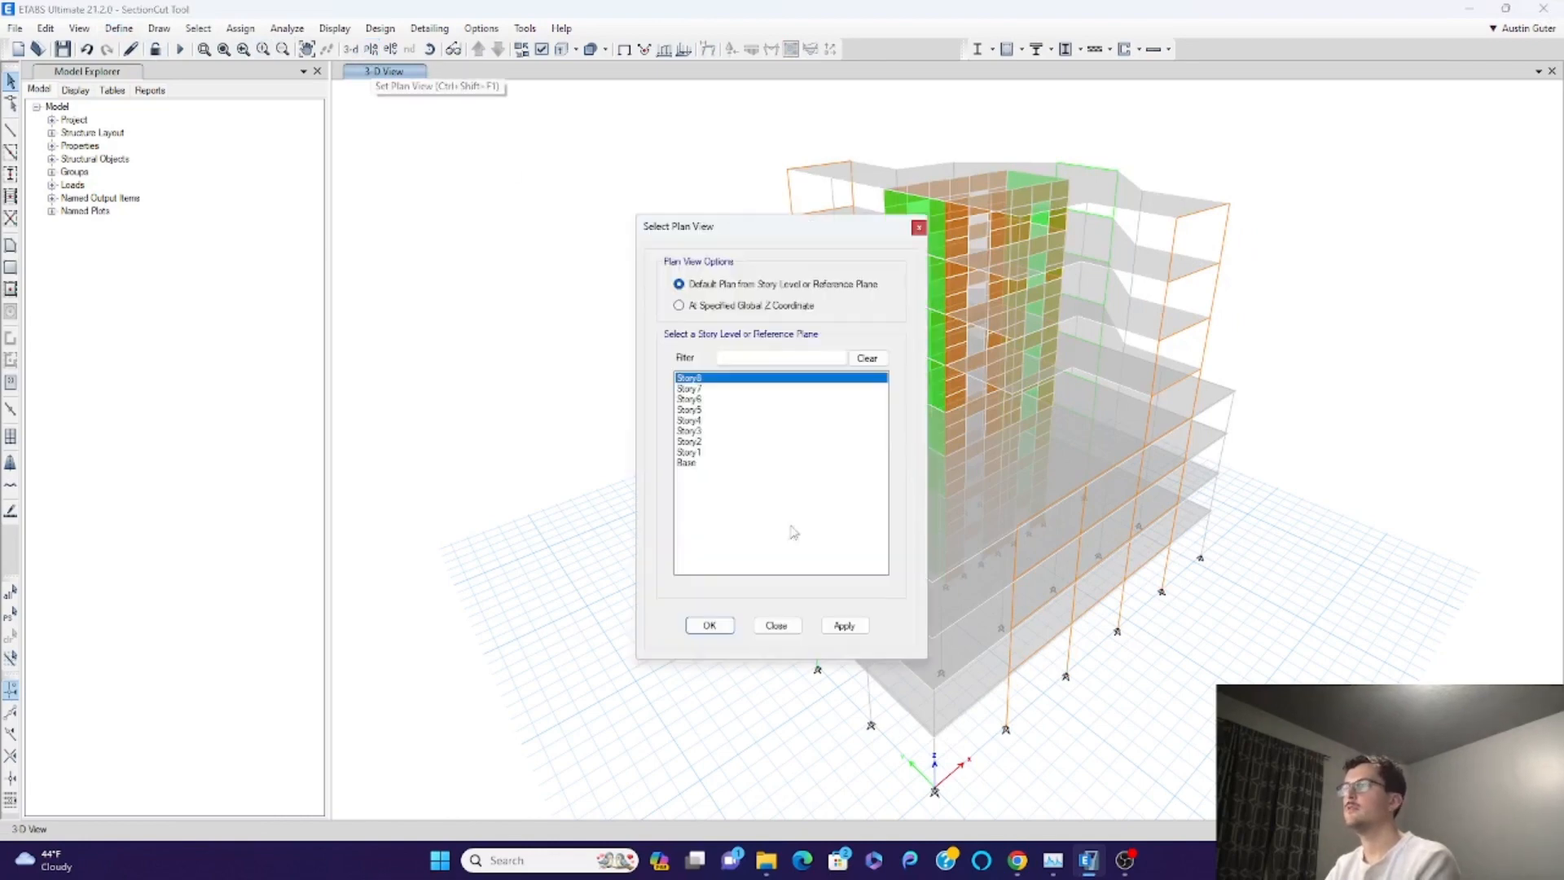
{"action": "left_click", "coordinate": [689, 399]}
{"action": "left_click", "coordinate": [689, 442]}
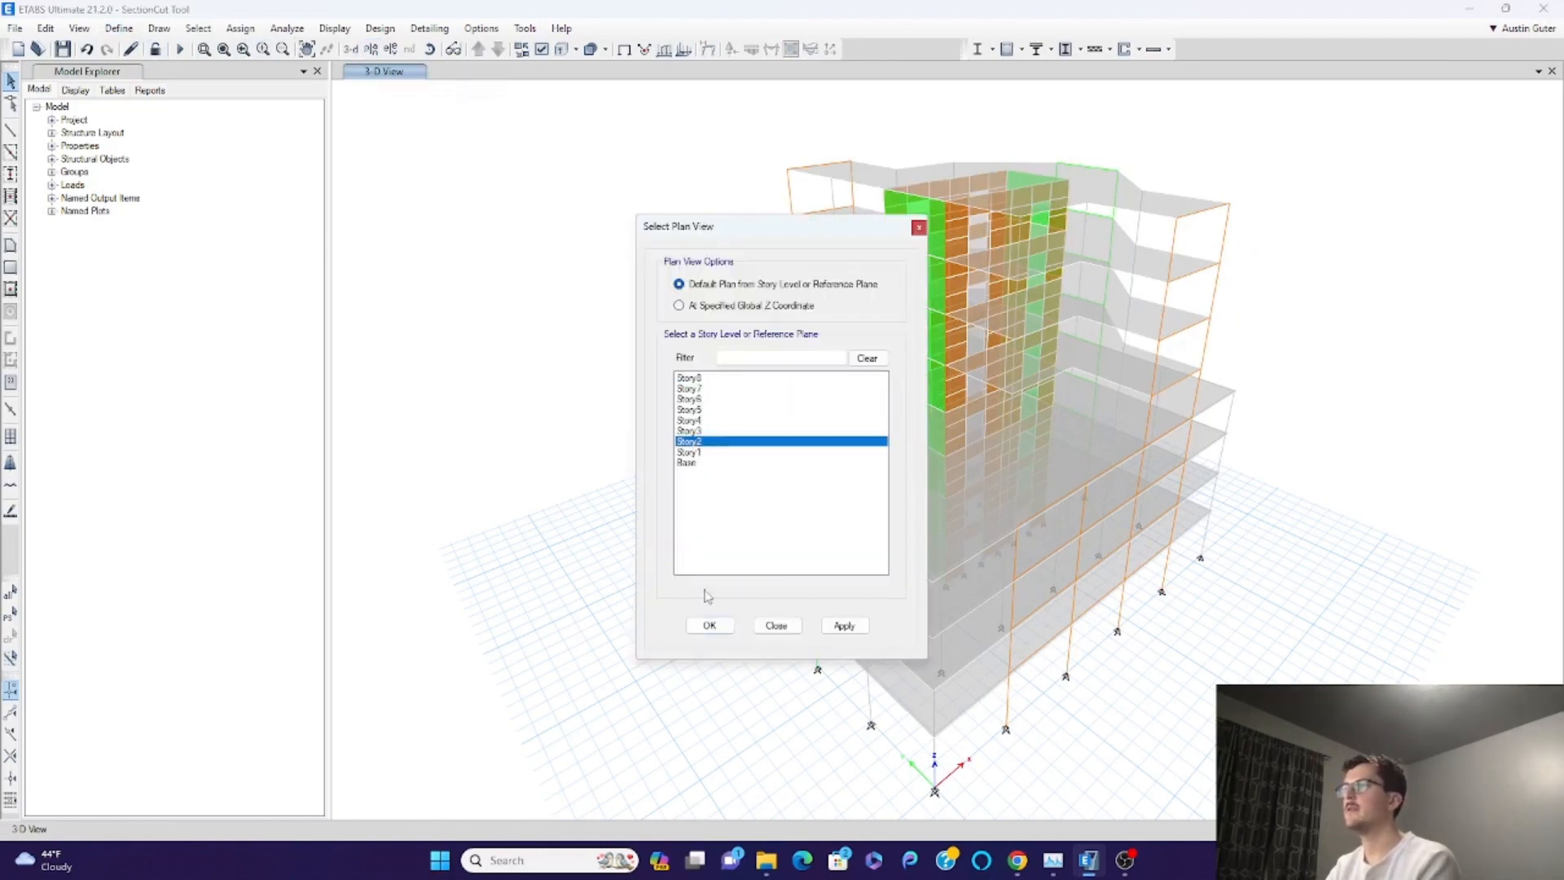
{"action": "left_click", "coordinate": [709, 626]}
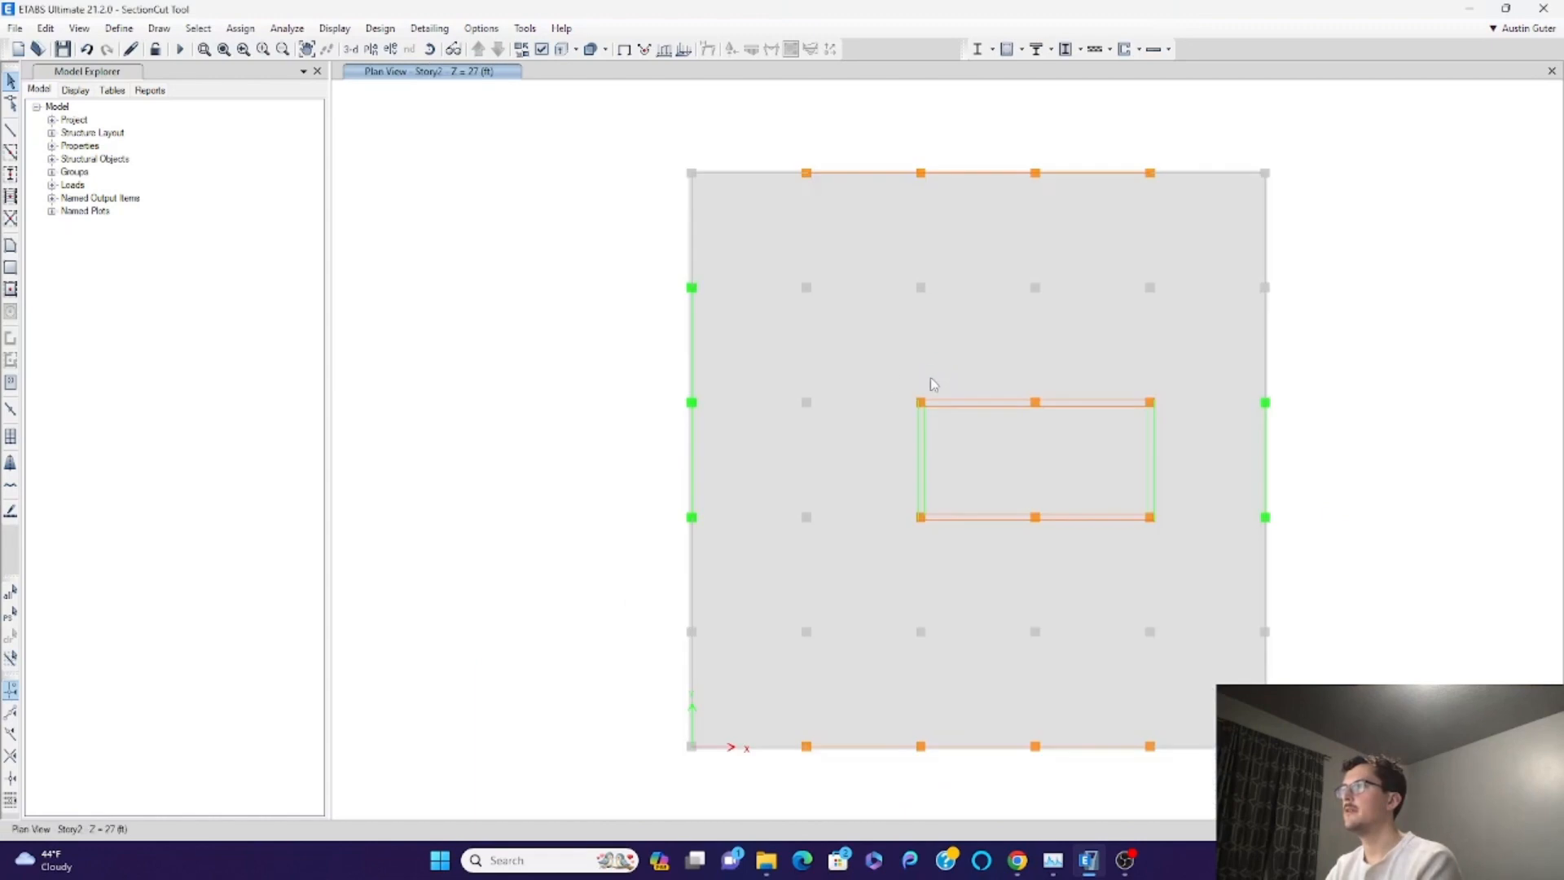
{"action": "left_click", "coordinate": [743, 638]}
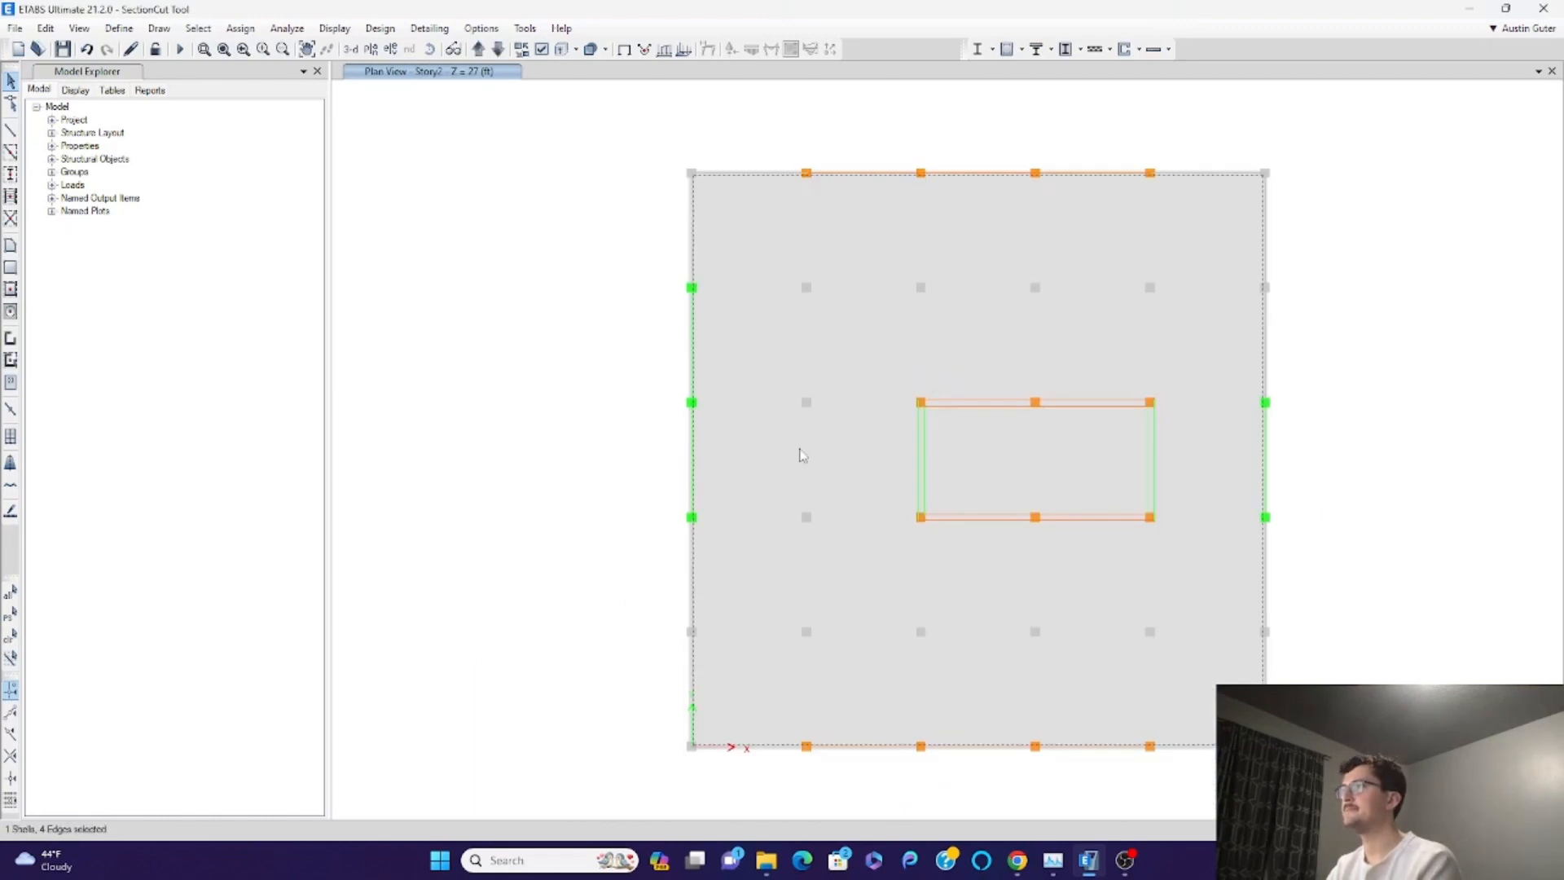
{"action": "left_click", "coordinate": [741, 470]}
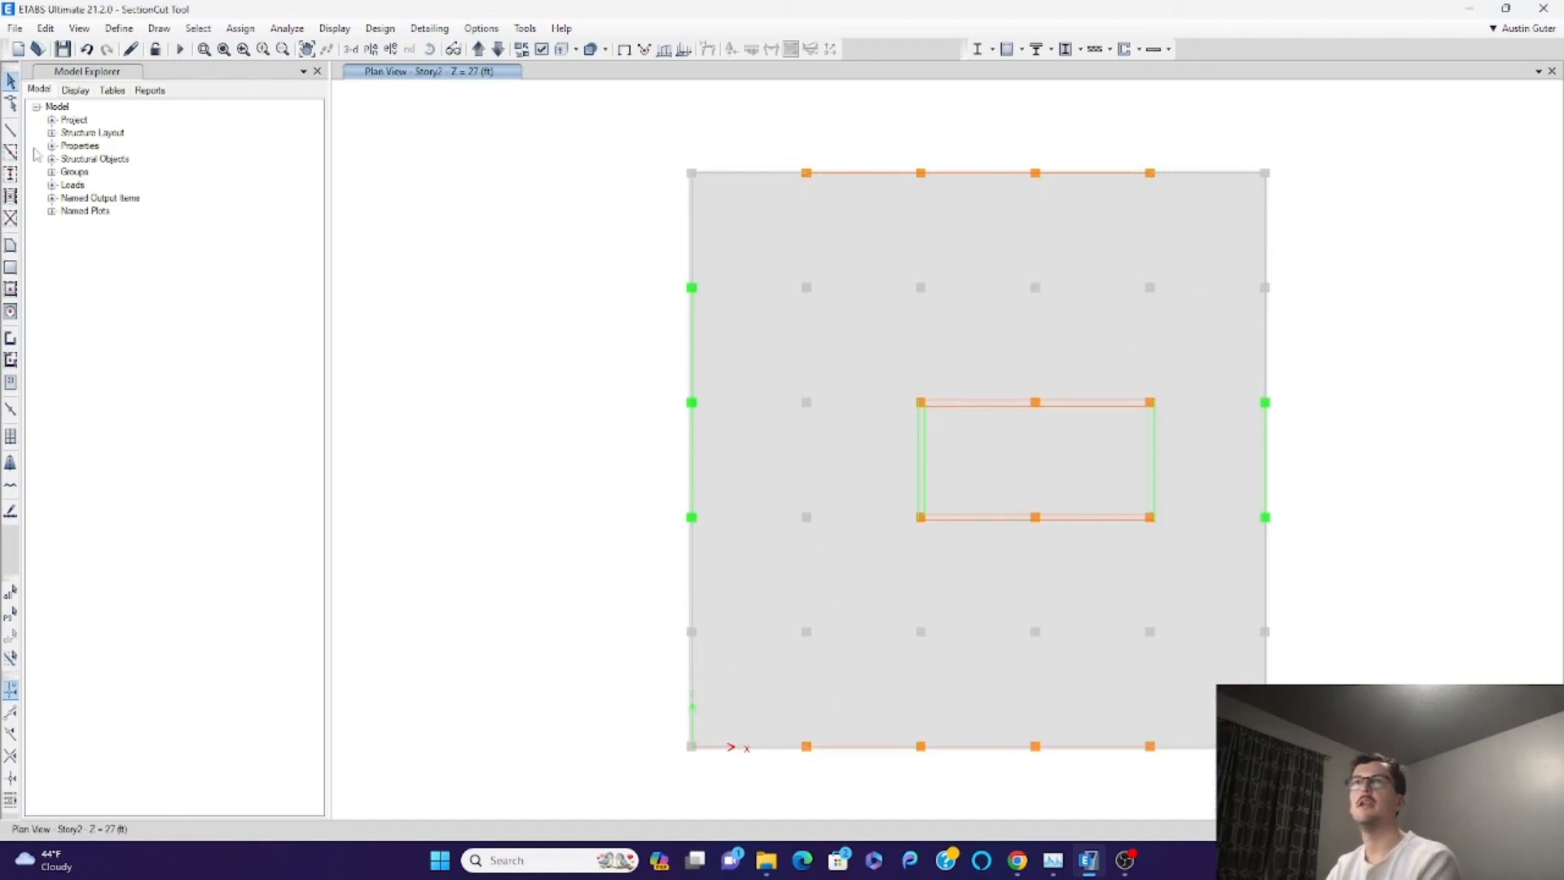
- Draw two rectangular areas with the Opening property in the Story2 slab, one west of the core and one near the north-east corner
{"action": "left_click", "coordinate": [11, 268]}
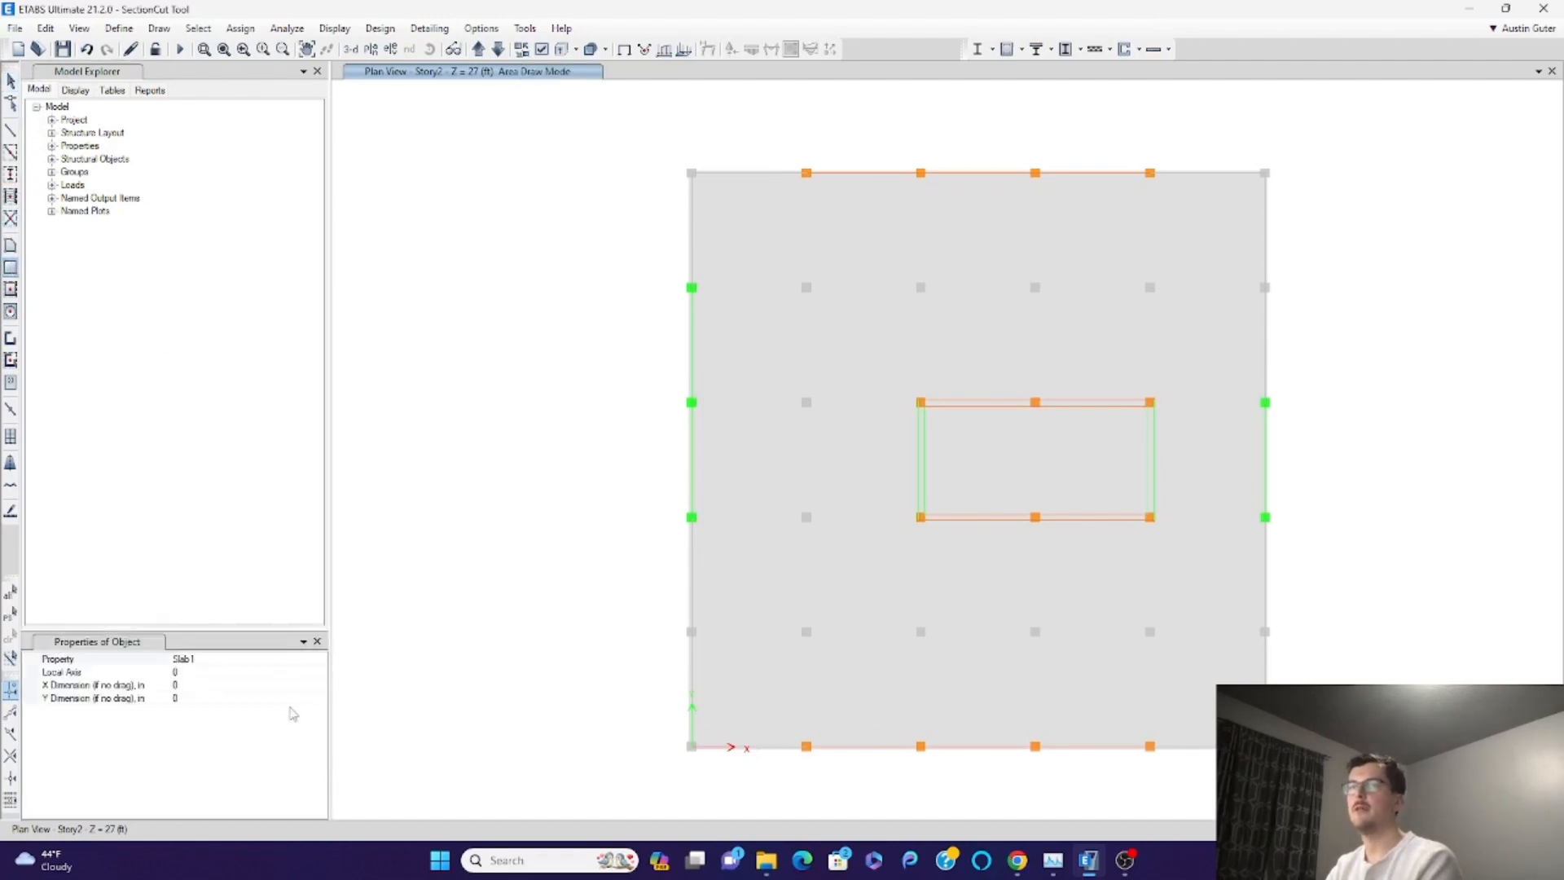
{"action": "left_click", "coordinate": [304, 662]}
{"action": "left_click", "coordinate": [308, 660]}
{"action": "left_click", "coordinate": [188, 704]}
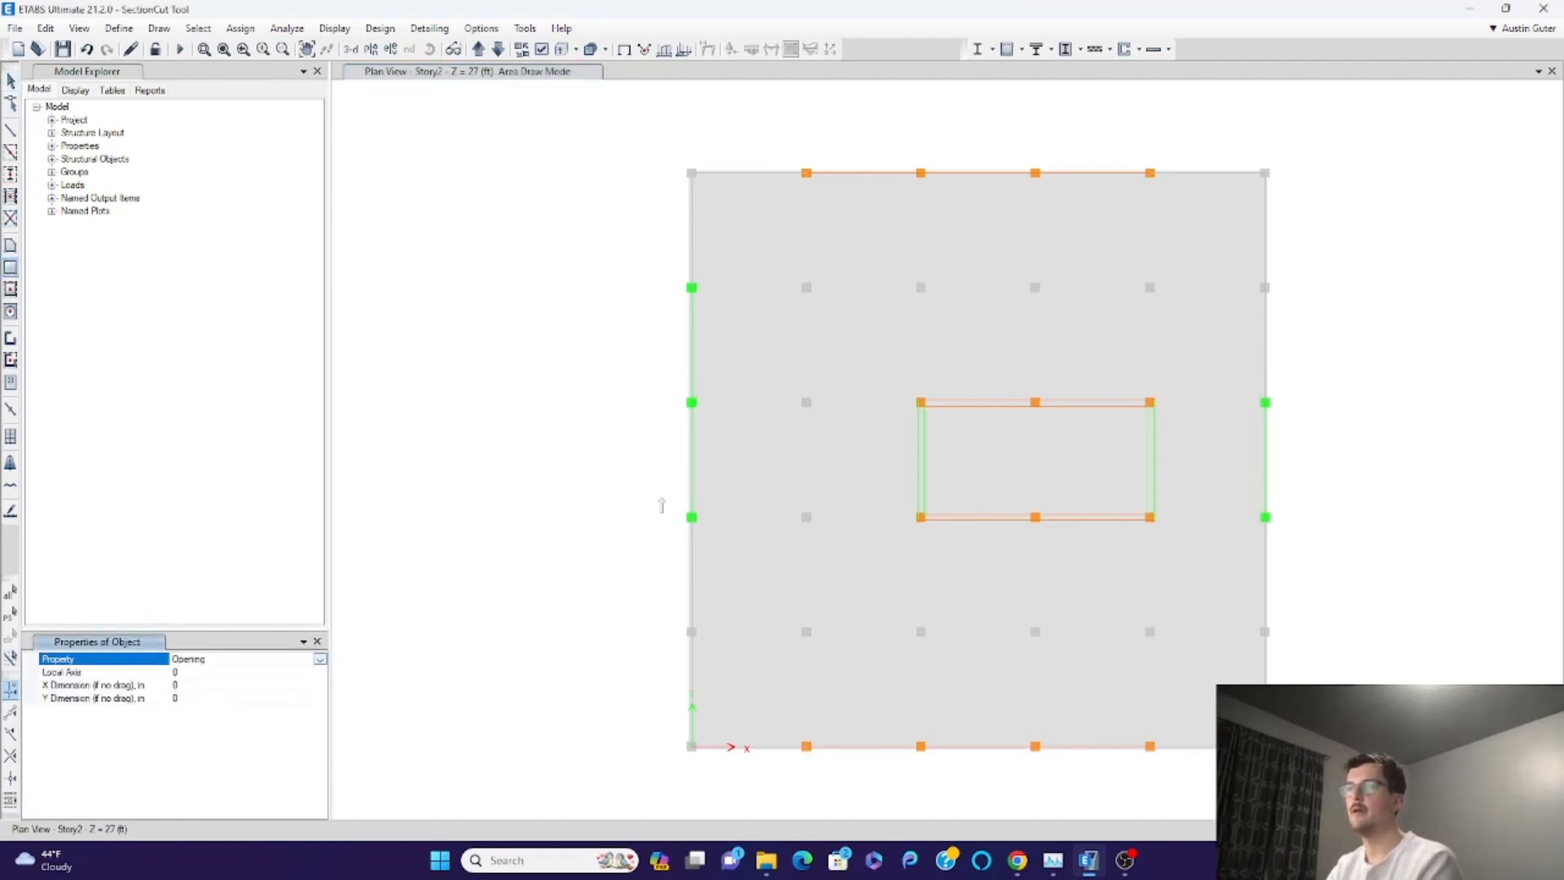
{"action": "left_click_drag", "start_coordinate": [740, 429], "coordinate": [886, 494]}
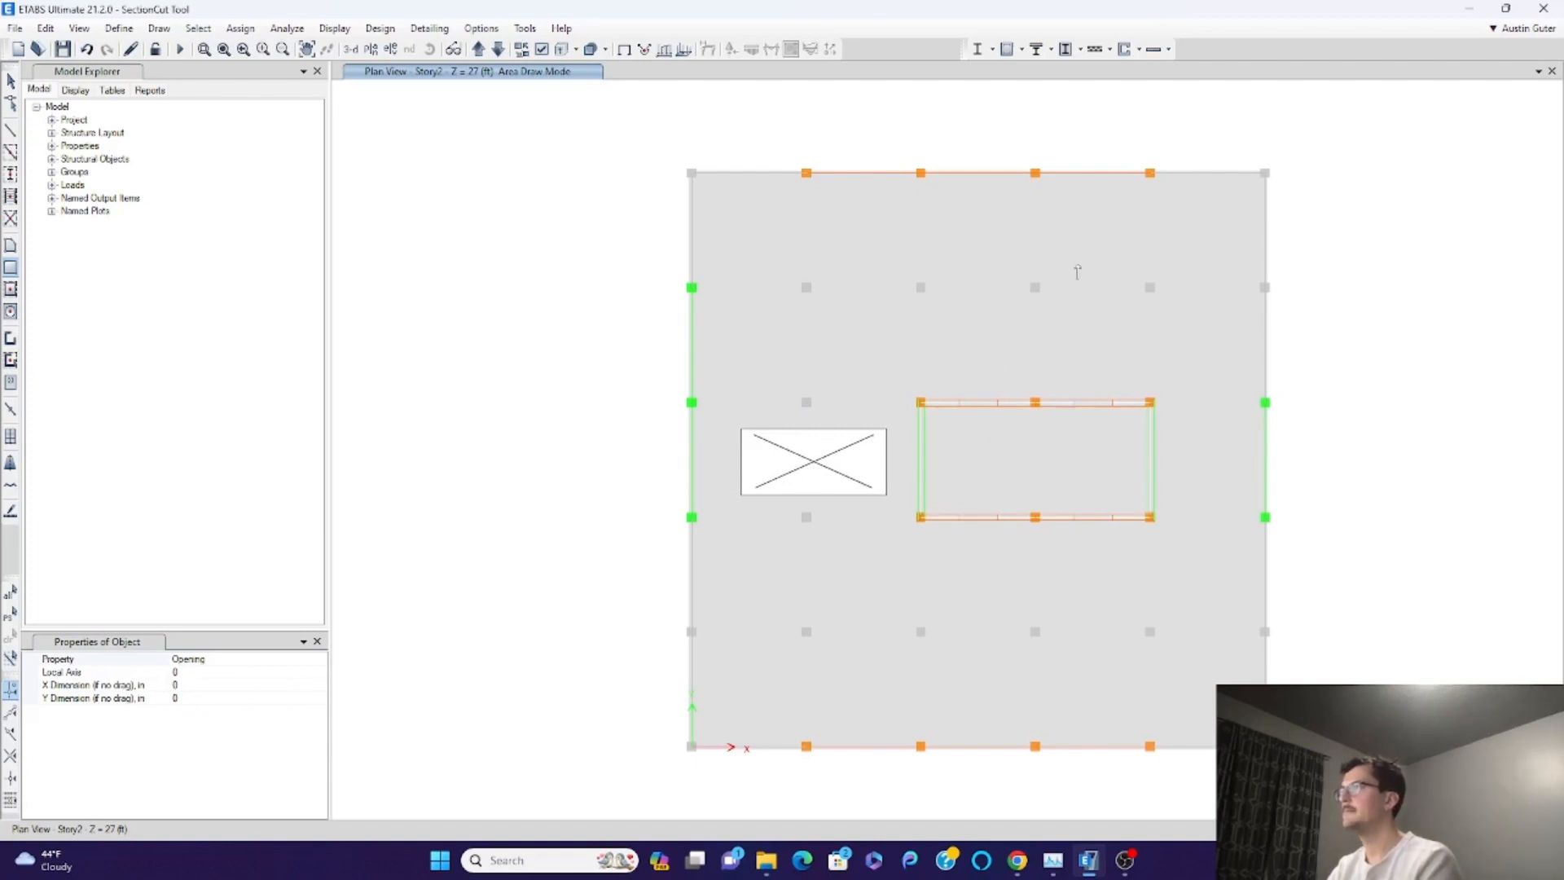
{"action": "left_click_drag", "start_coordinate": [1069, 228], "coordinate": [1205, 362]}
{"action": "key", "text": "Escape"}
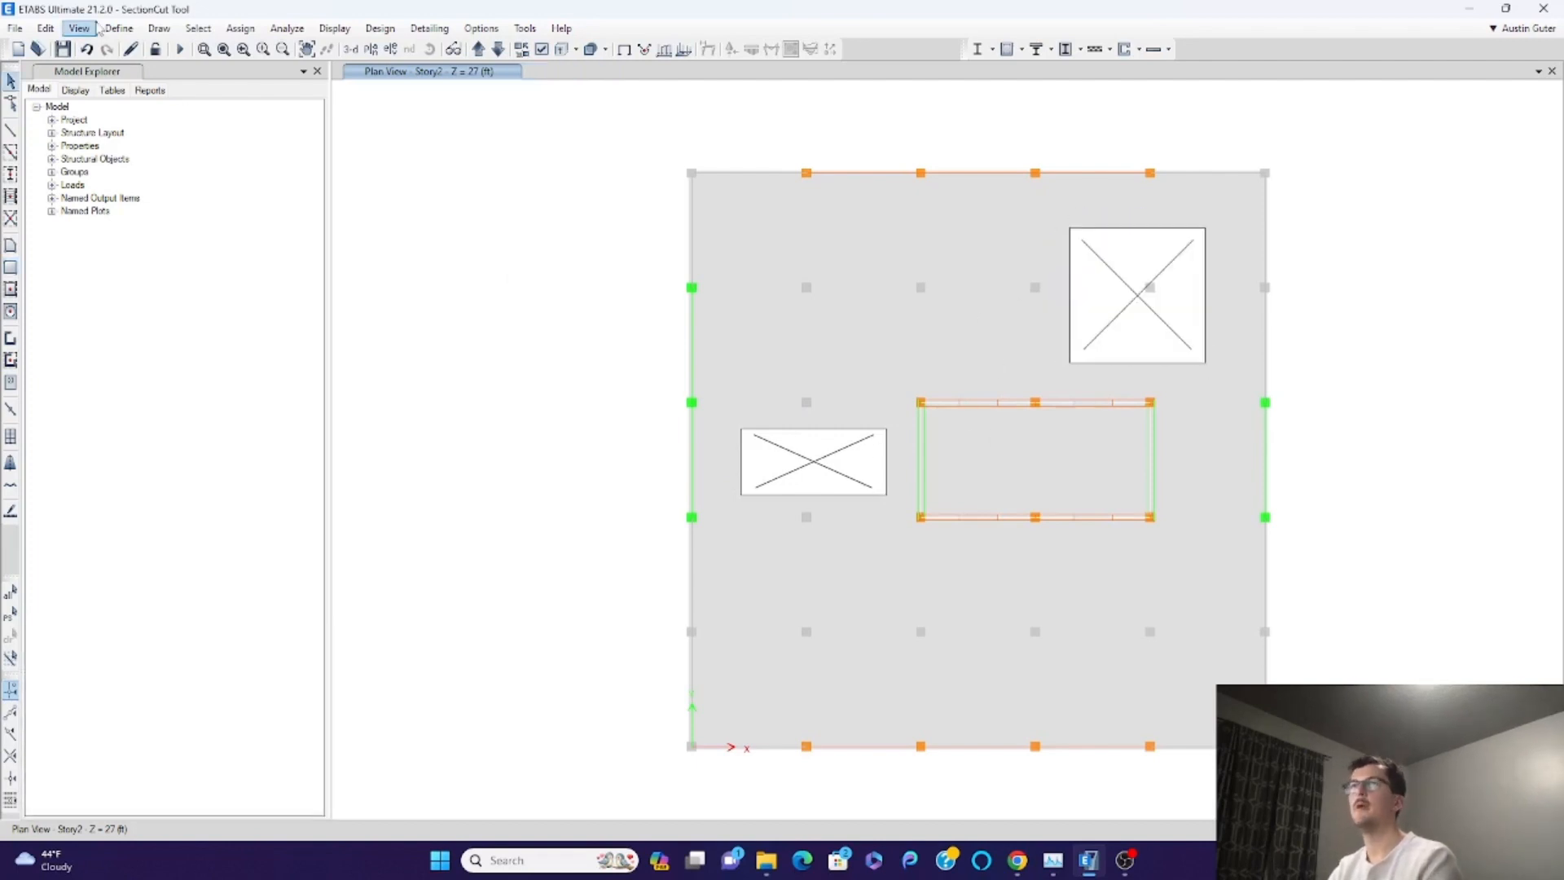
- Save the model and launch the mySectionCutter plugin, accepting the external plugin warning
{"action": "key", "text": "ctrl+s"}
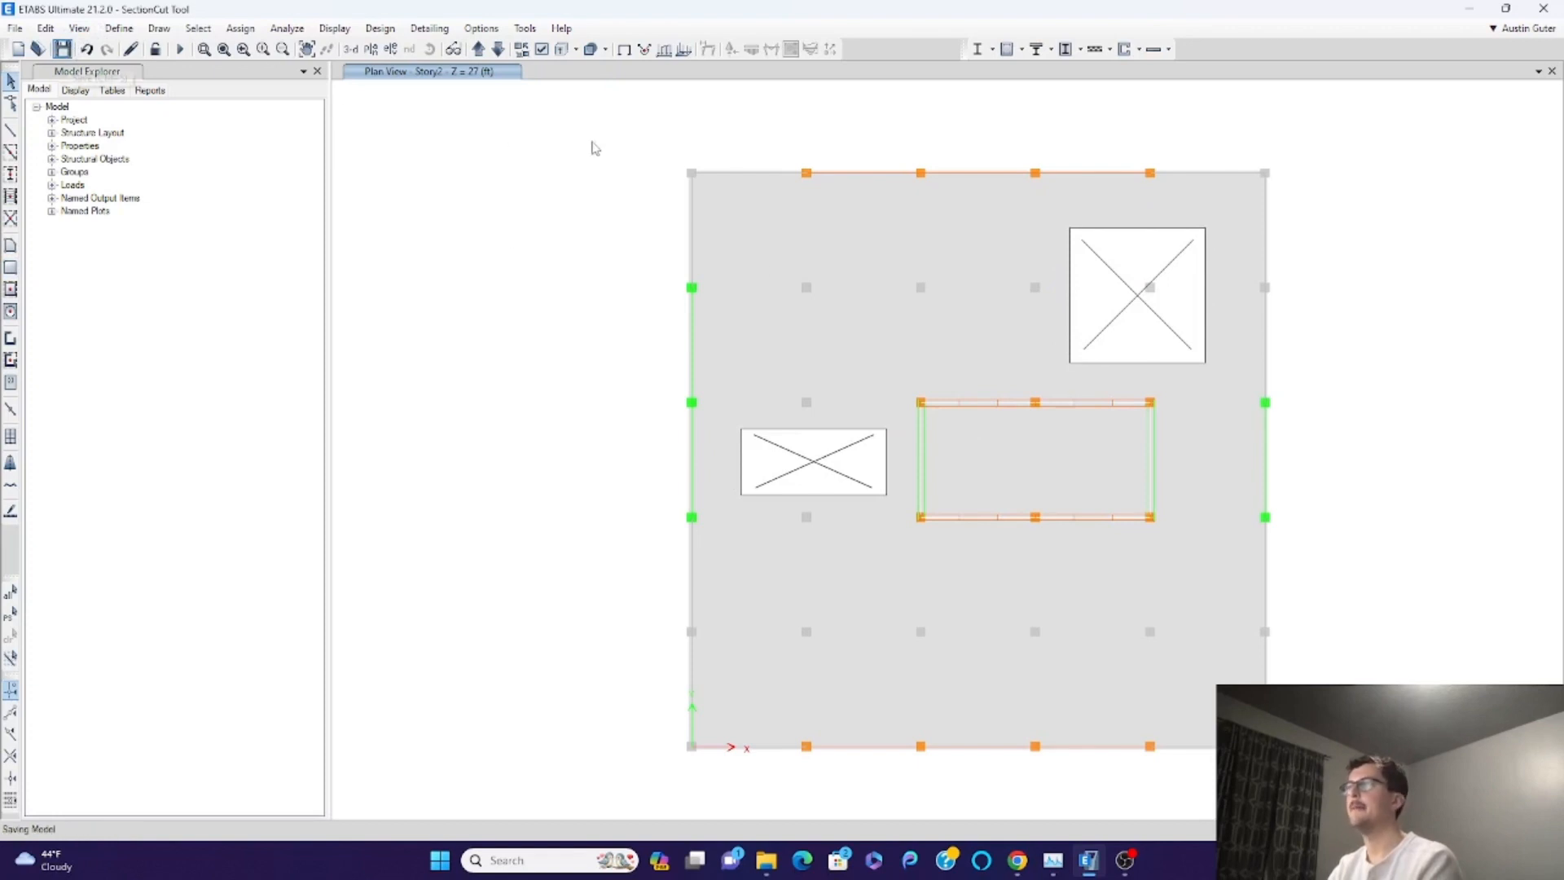
{"action": "left_click", "coordinate": [524, 28]}
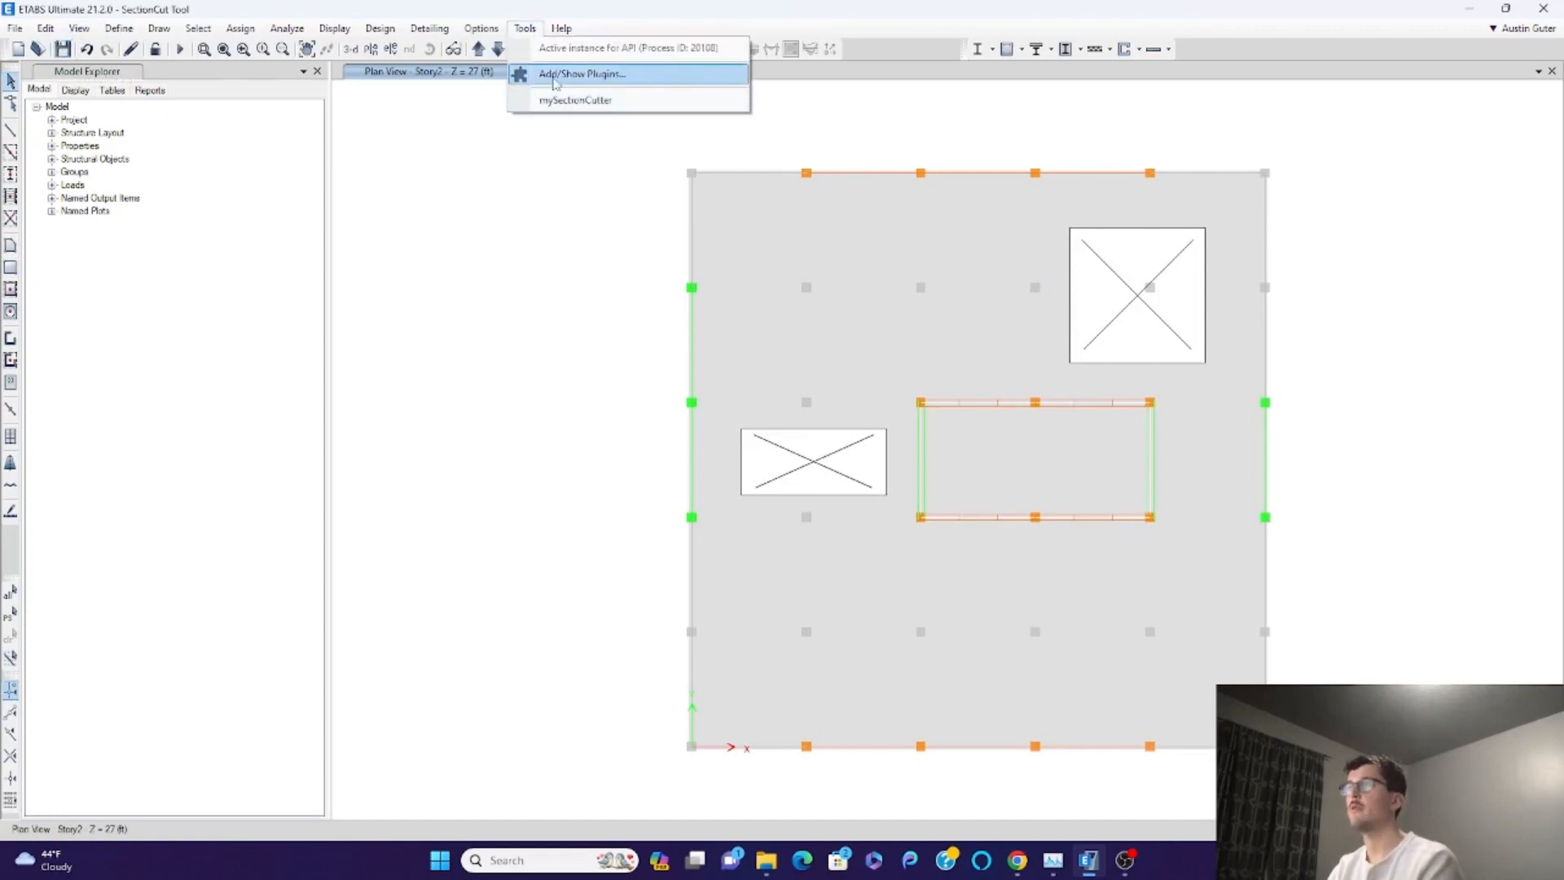
{"action": "left_click", "coordinate": [570, 100]}
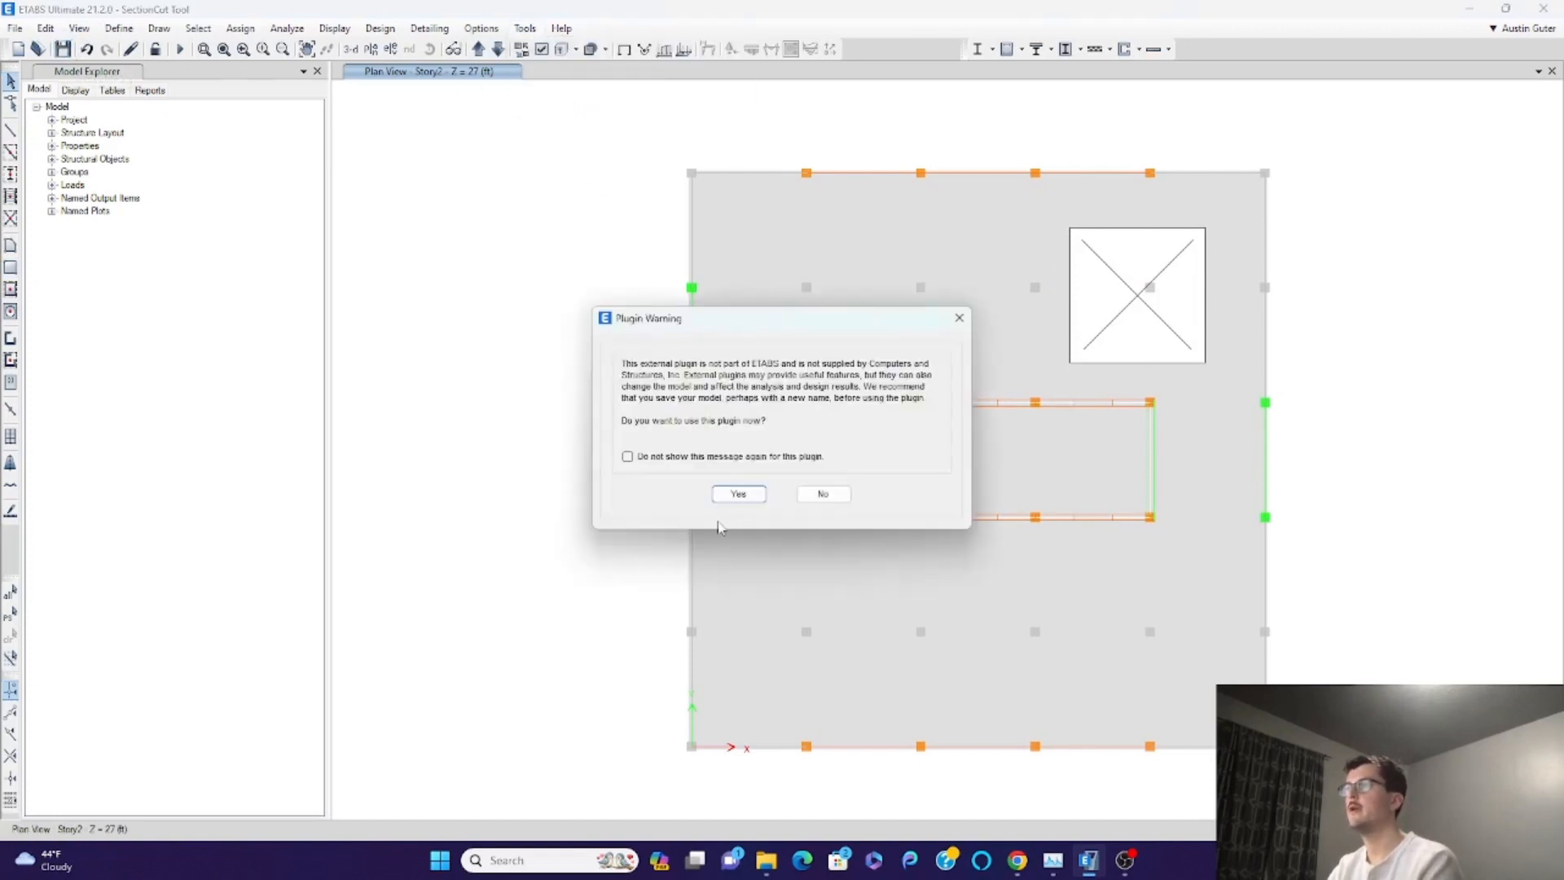
{"action": "left_click", "coordinate": [738, 497]}
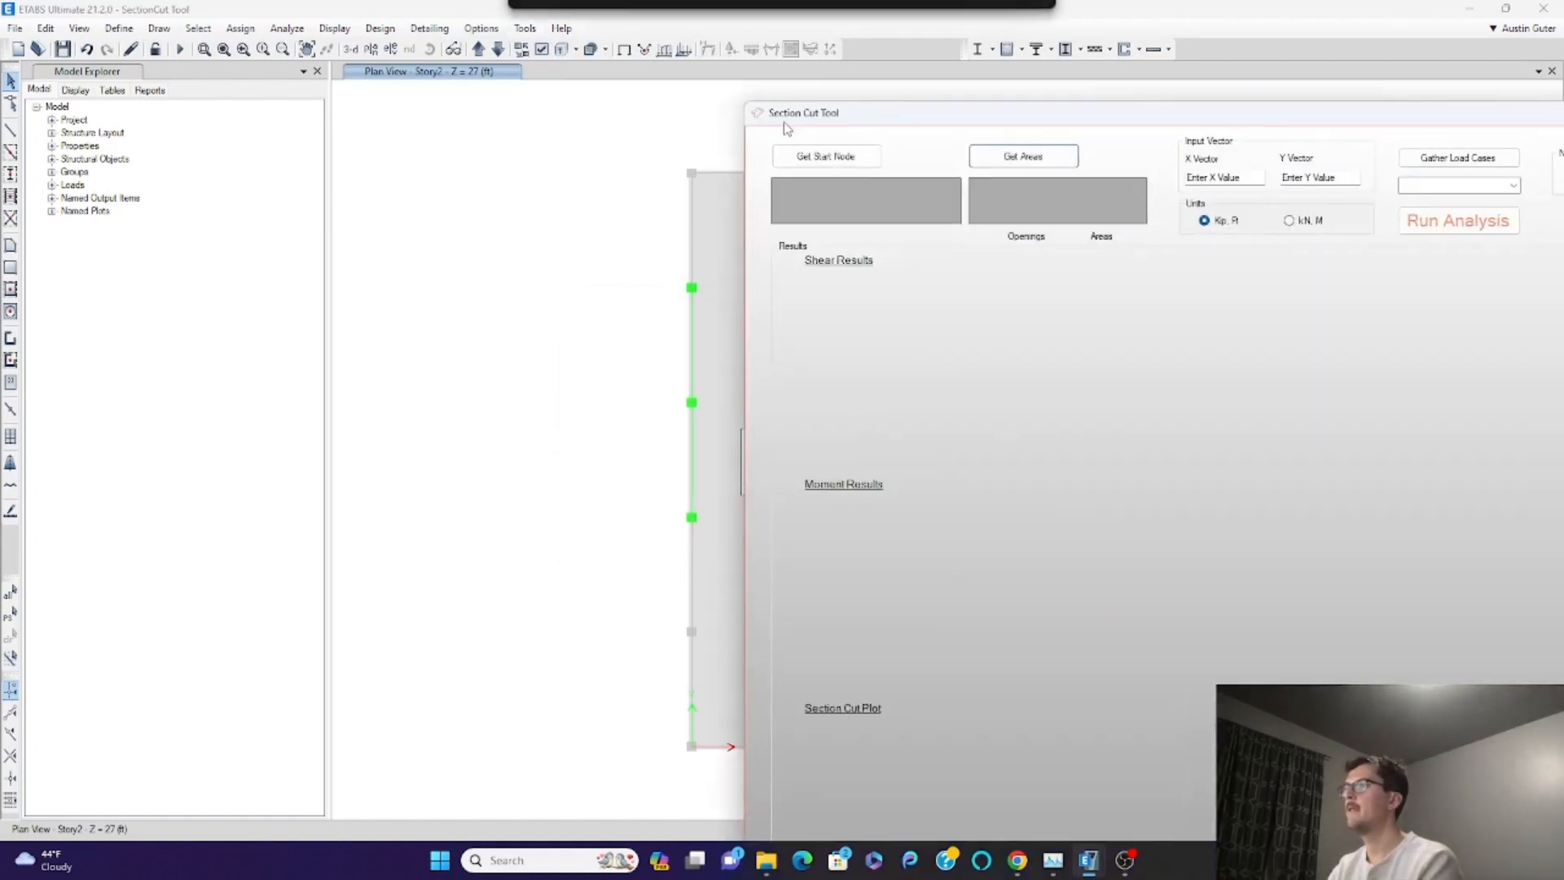
- Select the Story2 slab's corner joint at the plan origin and load it as the start node in the Section Cut Tool
{"action": "left_click", "coordinate": [599, 574]}
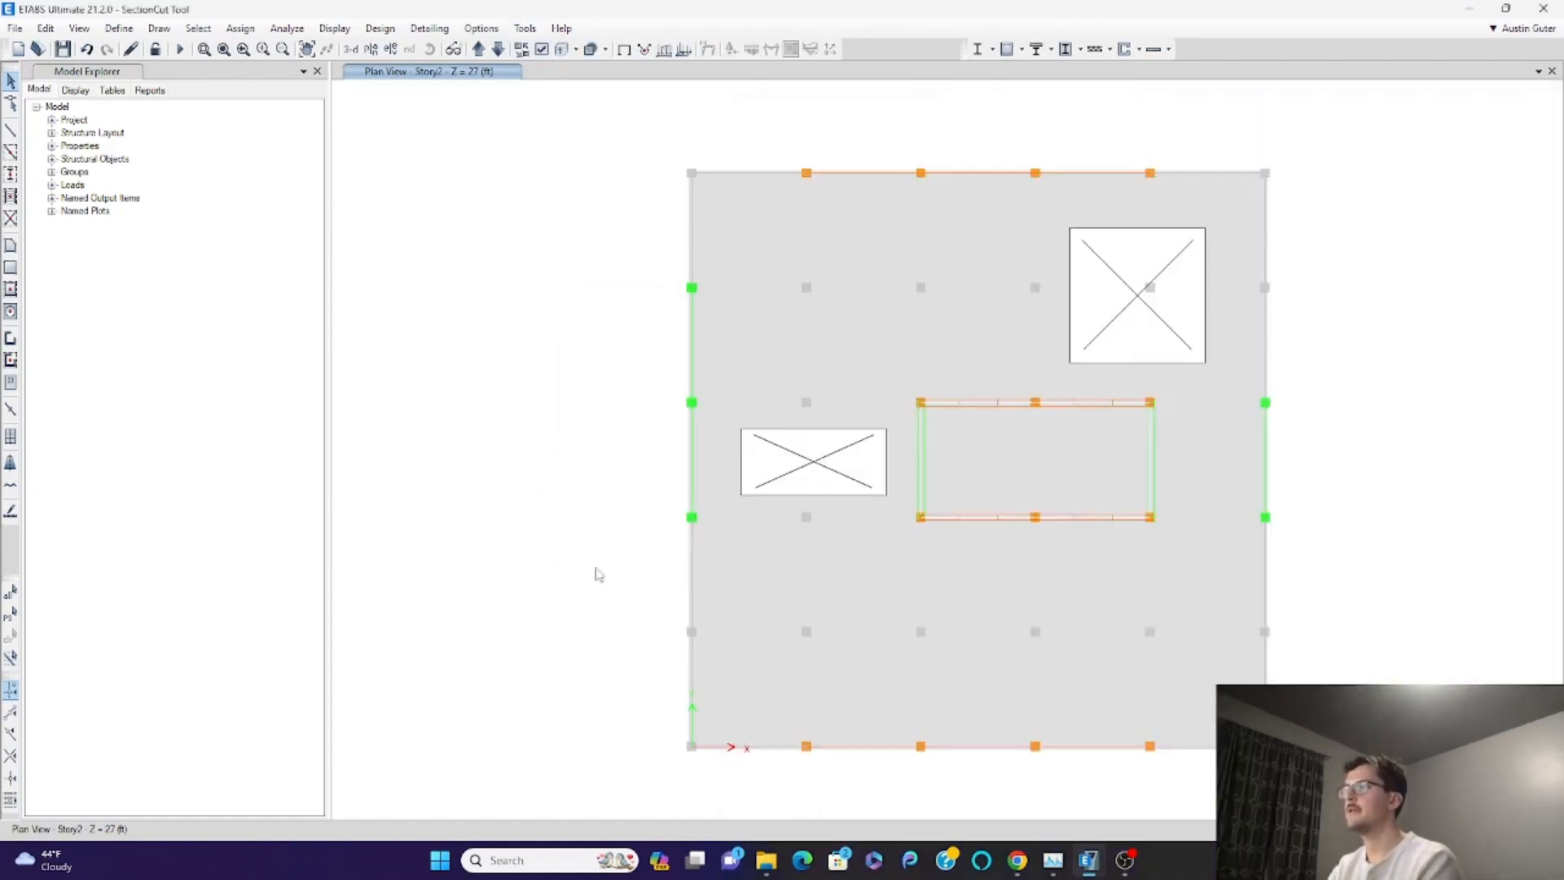
{"action": "left_click", "coordinate": [692, 747]}
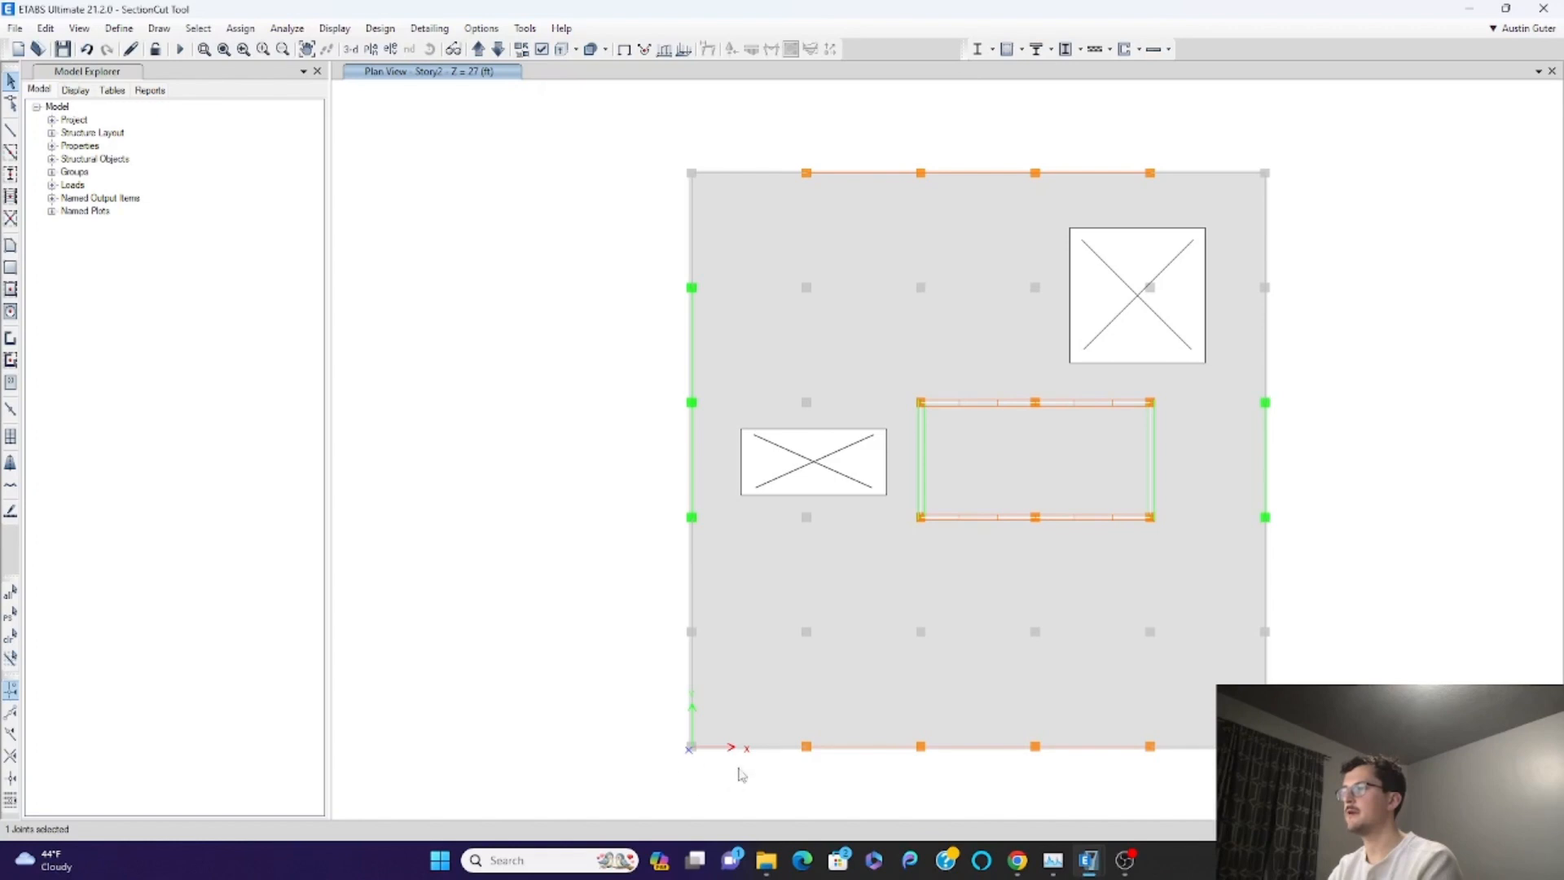
{"action": "mouse_move", "coordinate": [1089, 859]}
{"action": "left_click", "coordinate": [1139, 774]}
{"action": "left_click", "coordinate": [825, 156]}
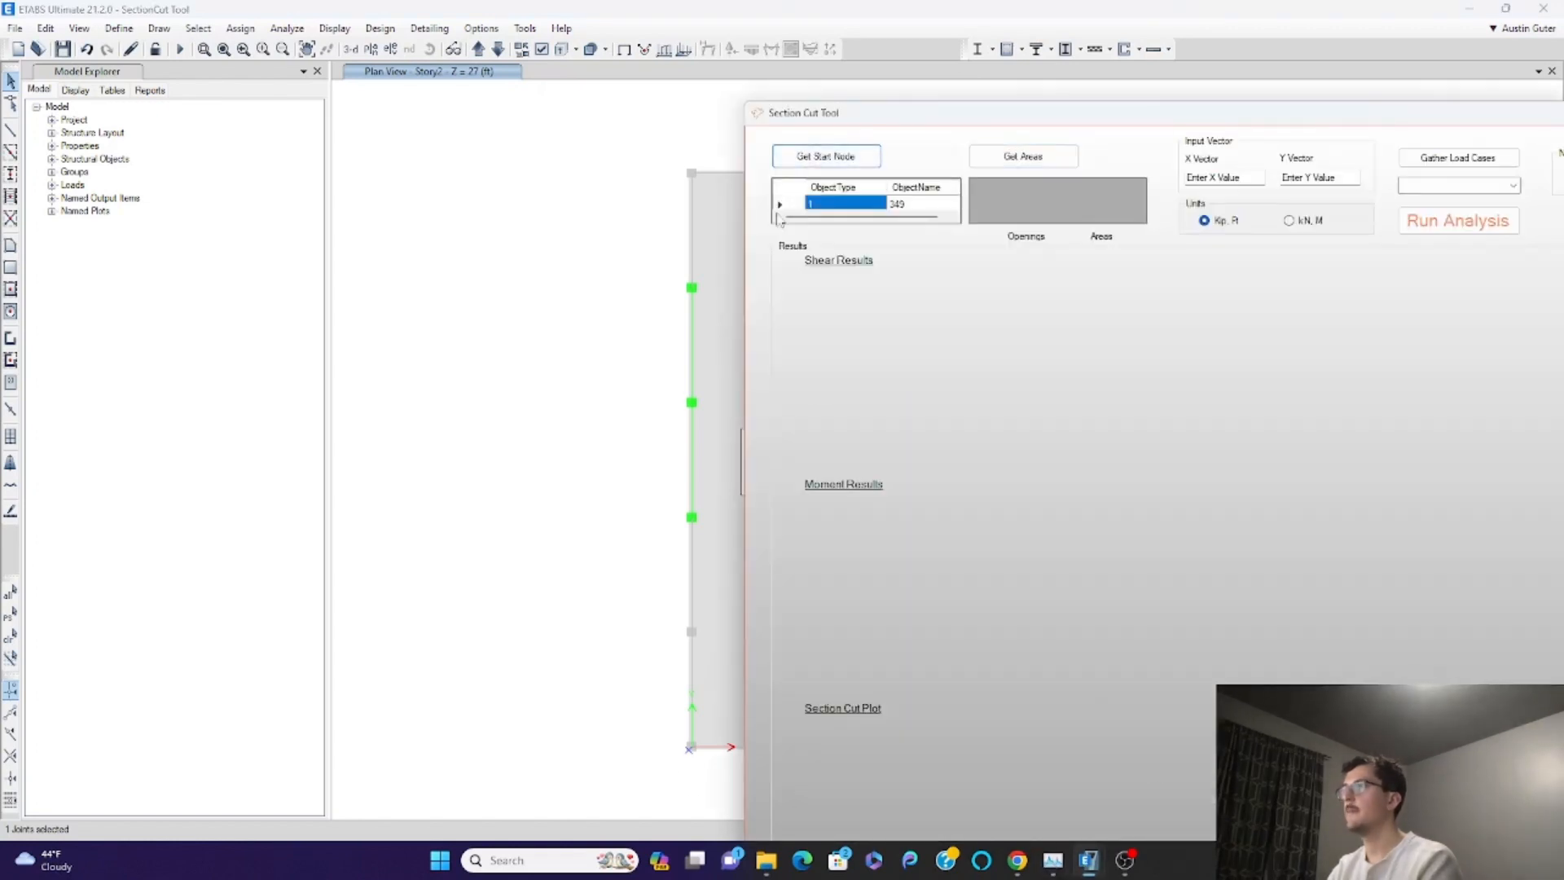
- Select the Story2 slab and its two openings in plan and load them as the areas in the Section Cut Tool
{"action": "left_click", "coordinate": [718, 438]}
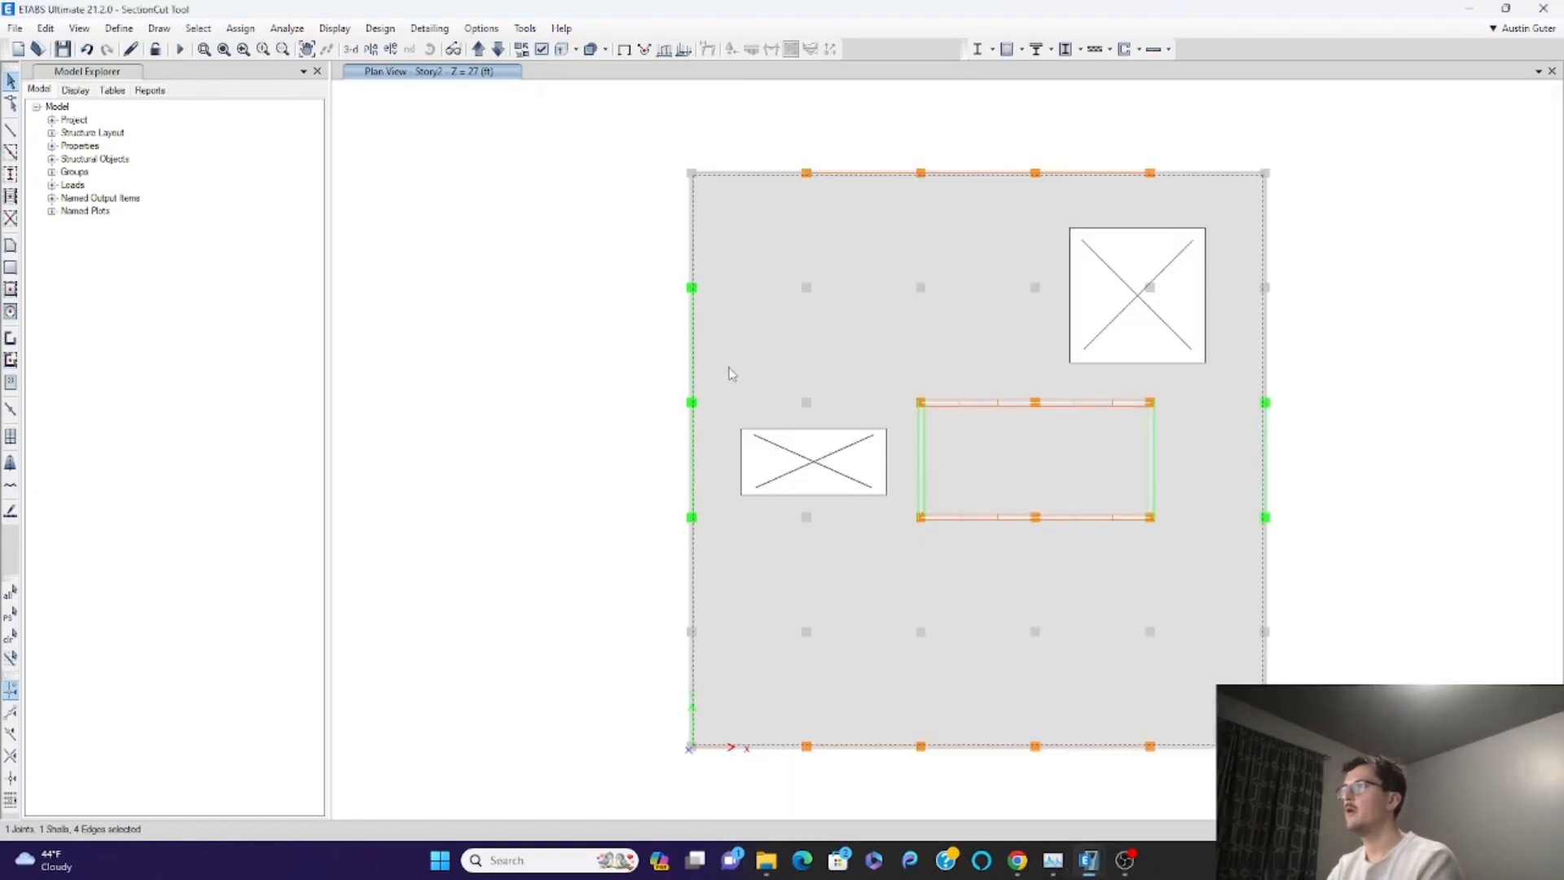
{"action": "left_click_drag", "start_coordinate": [721, 417], "coordinate": [909, 511]}
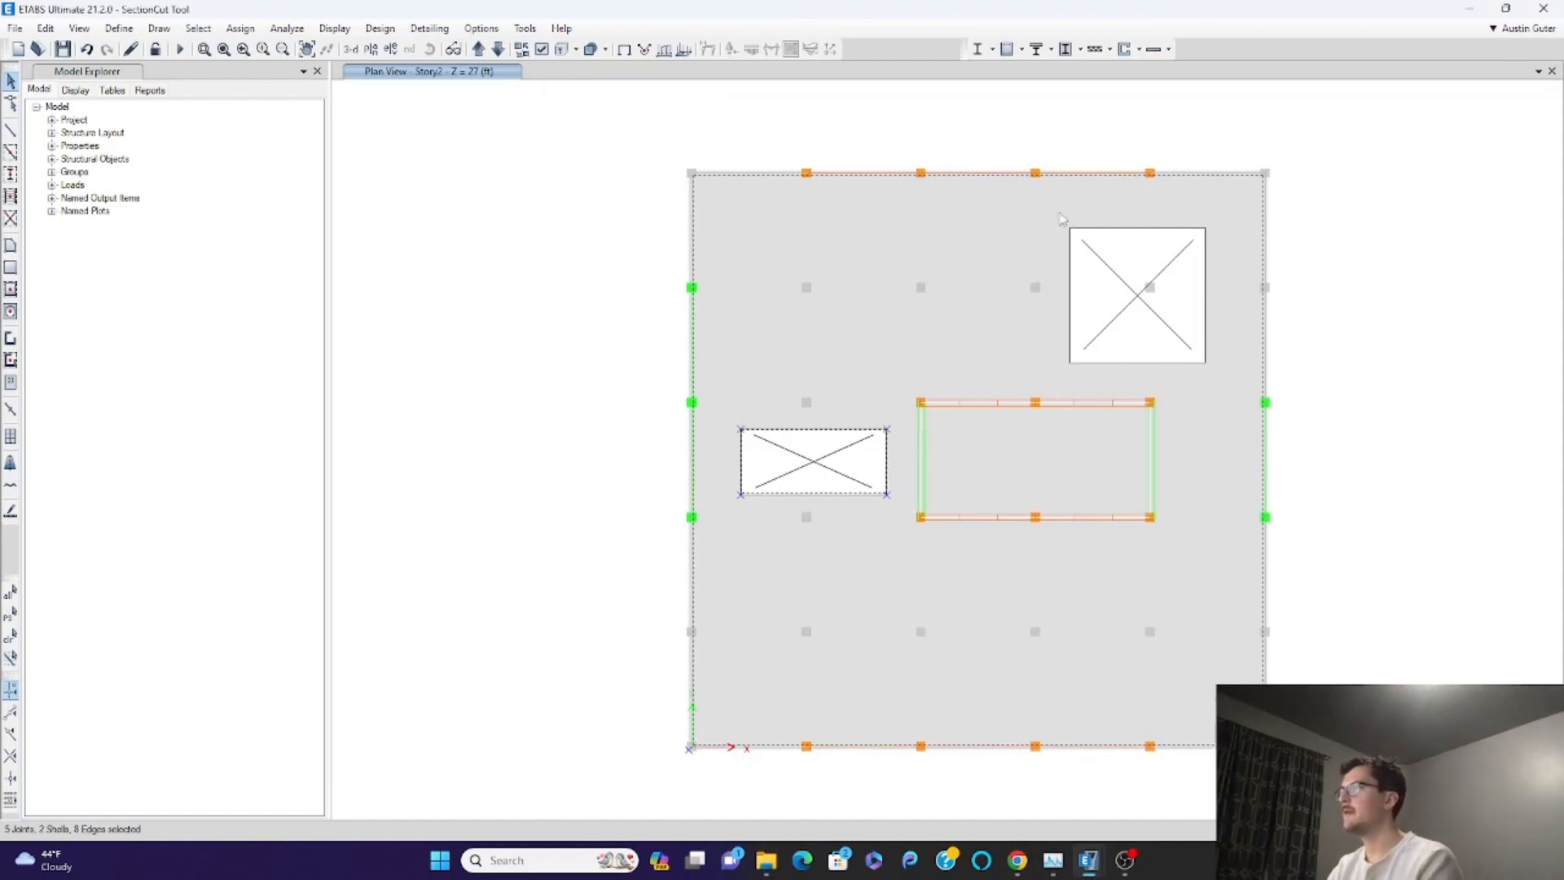
{"action": "left_click_drag", "start_coordinate": [1062, 218], "coordinate": [1219, 395]}
{"action": "mouse_move", "coordinate": [1090, 860]}
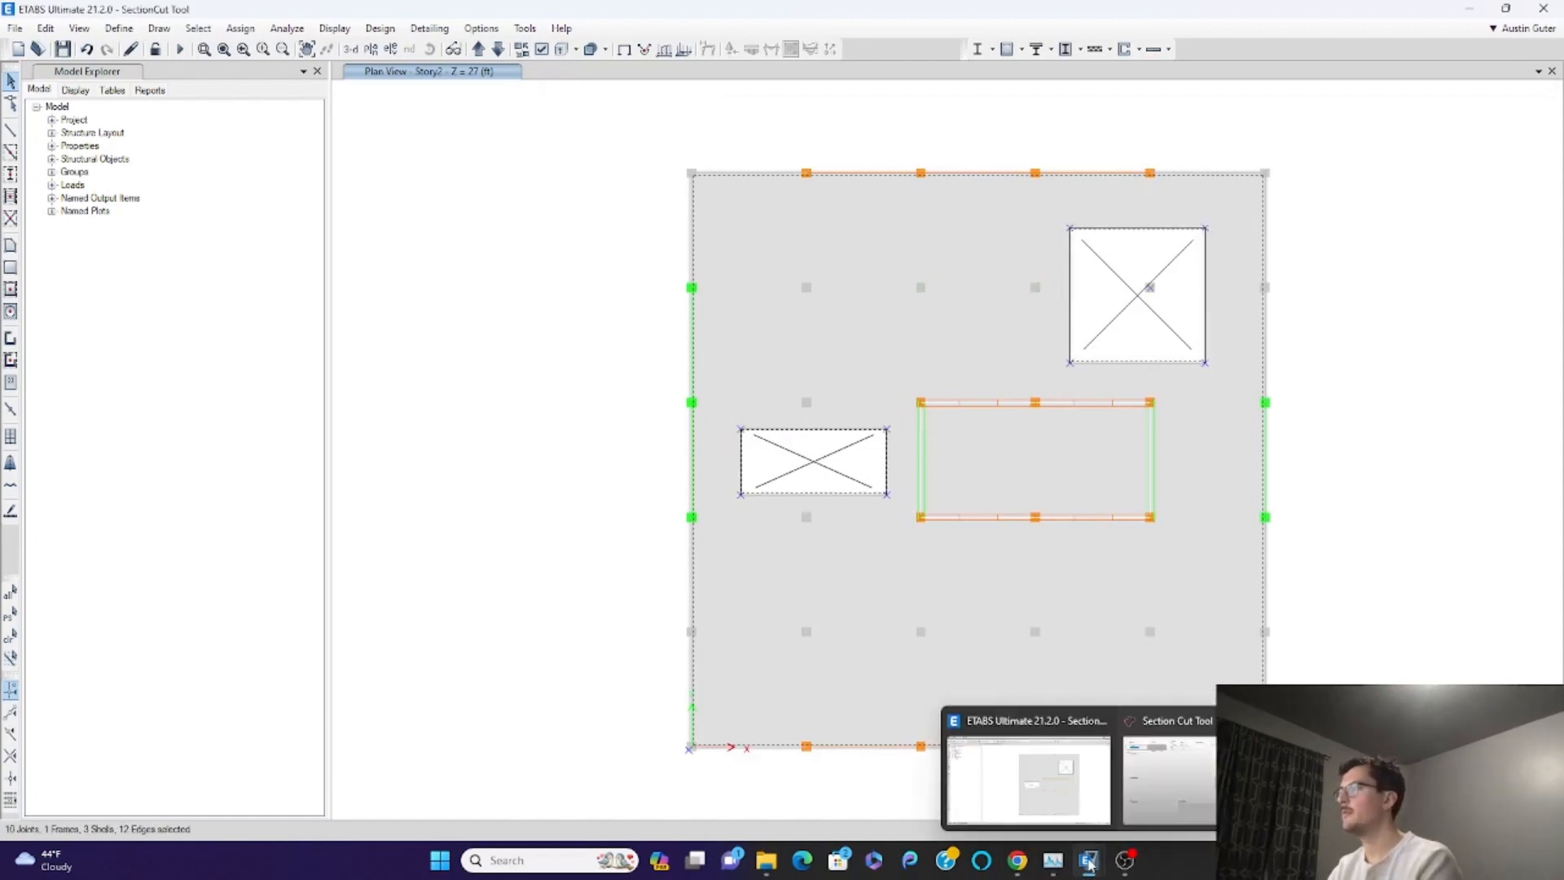
{"action": "left_click", "coordinate": [1168, 799]}
{"action": "left_click", "coordinate": [1023, 156]}
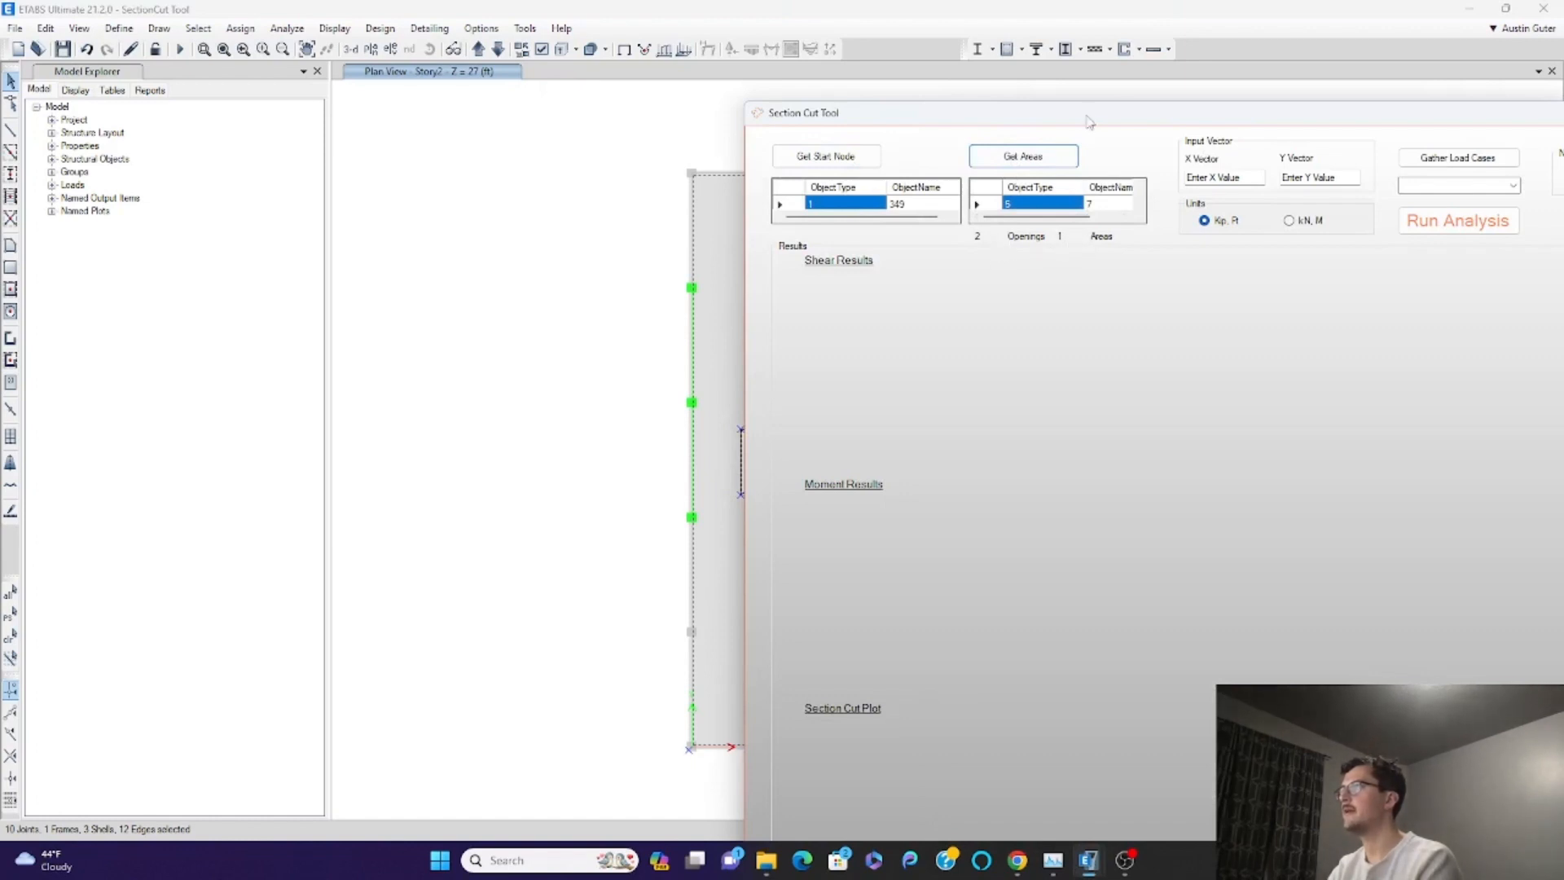
- Set the section cut input vector to X 1 and Y 1
{"action": "left_click_drag", "start_coordinate": [1088, 120], "coordinate": [802, 104]}
{"action": "left_click", "coordinate": [945, 162]}
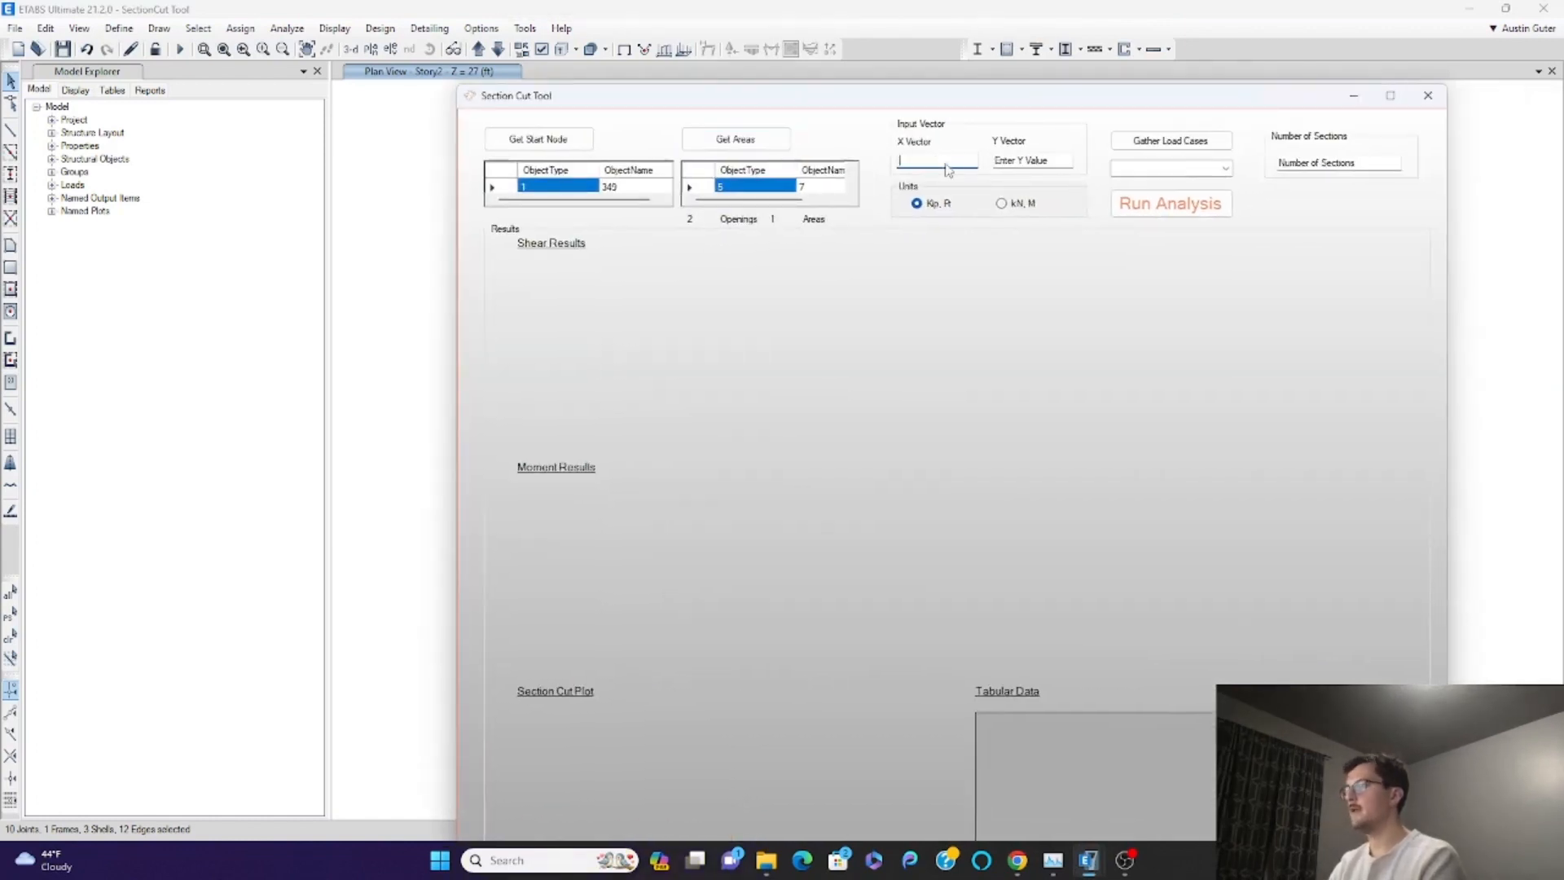
{"action": "type", "text": "1"}
{"action": "key", "text": "Tab"}
{"action": "type", "text": "1"}
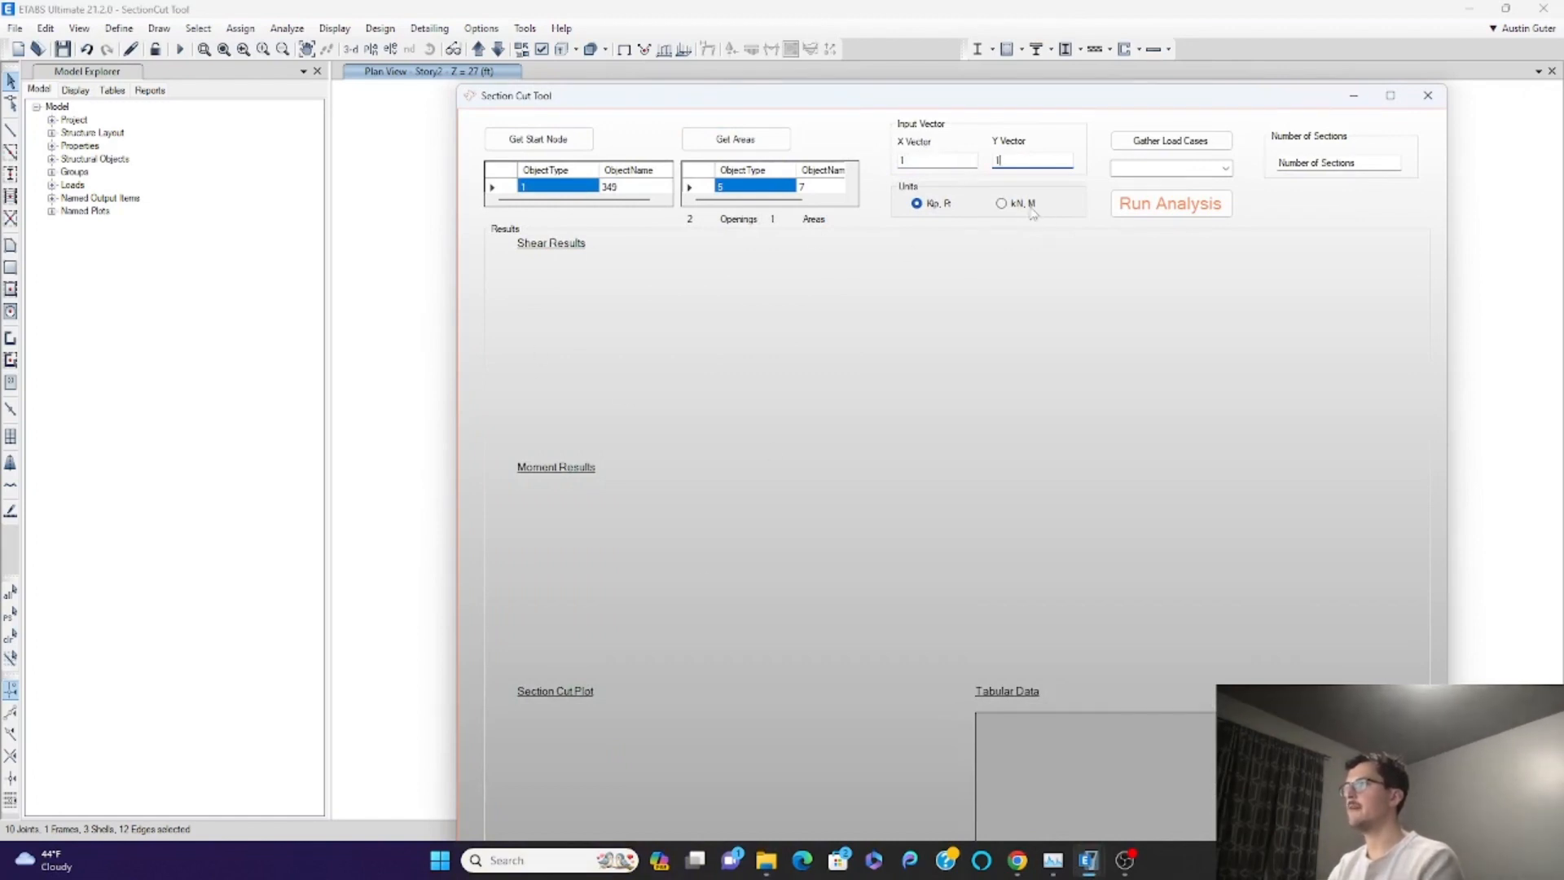
- Gather the load cases, choose EQx, and set the number of sections to 50
{"action": "left_click", "coordinate": [1194, 148]}
{"action": "left_click", "coordinate": [1173, 168]}
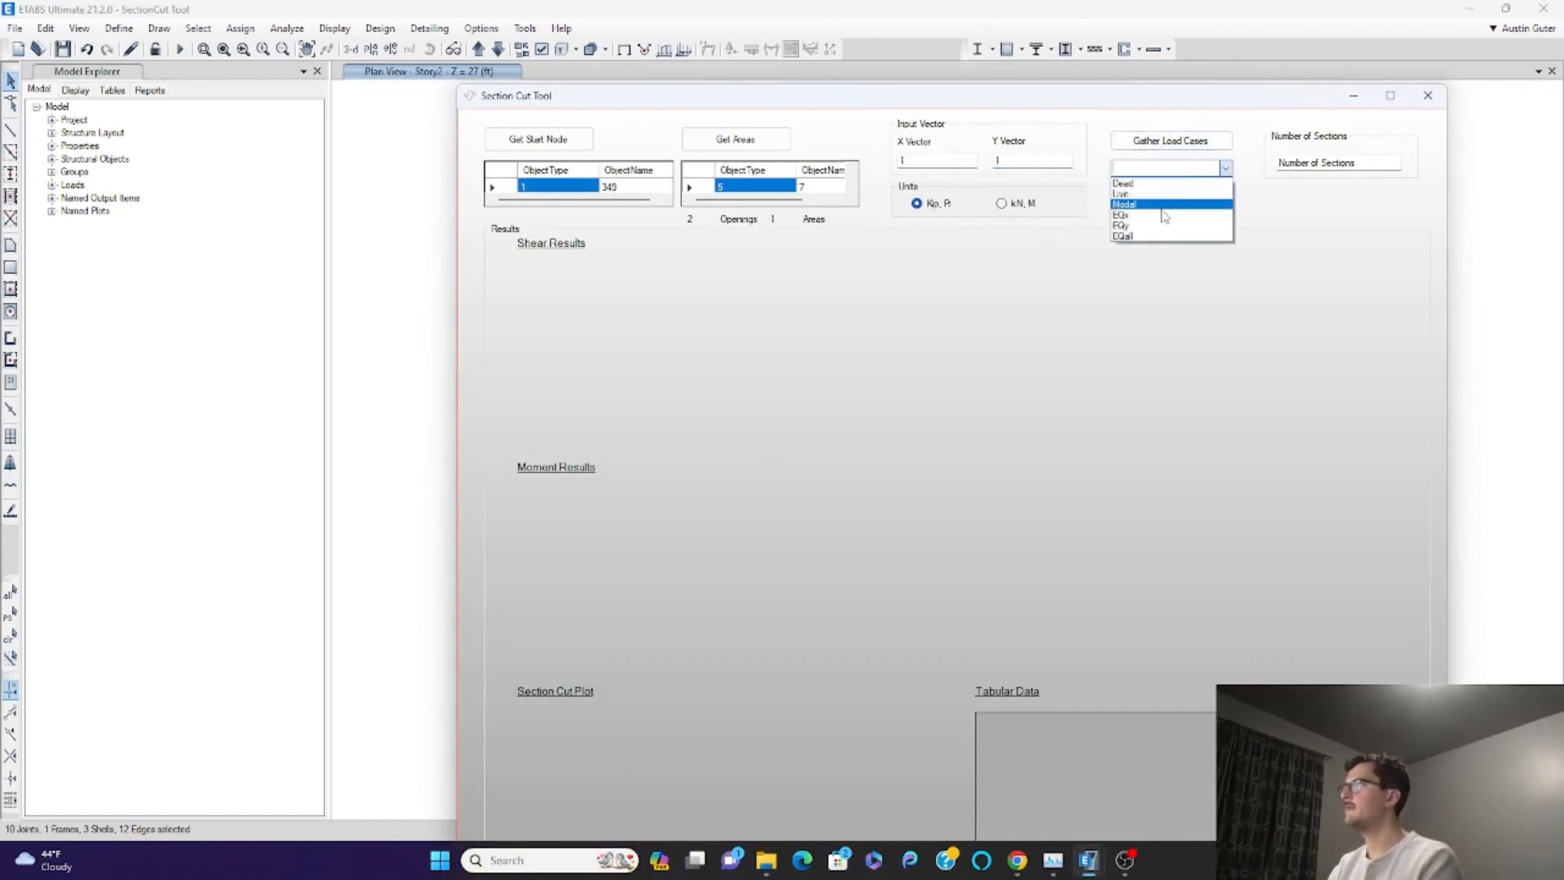
{"action": "left_click", "coordinate": [1165, 215]}
{"action": "left_click", "coordinate": [1315, 169]}
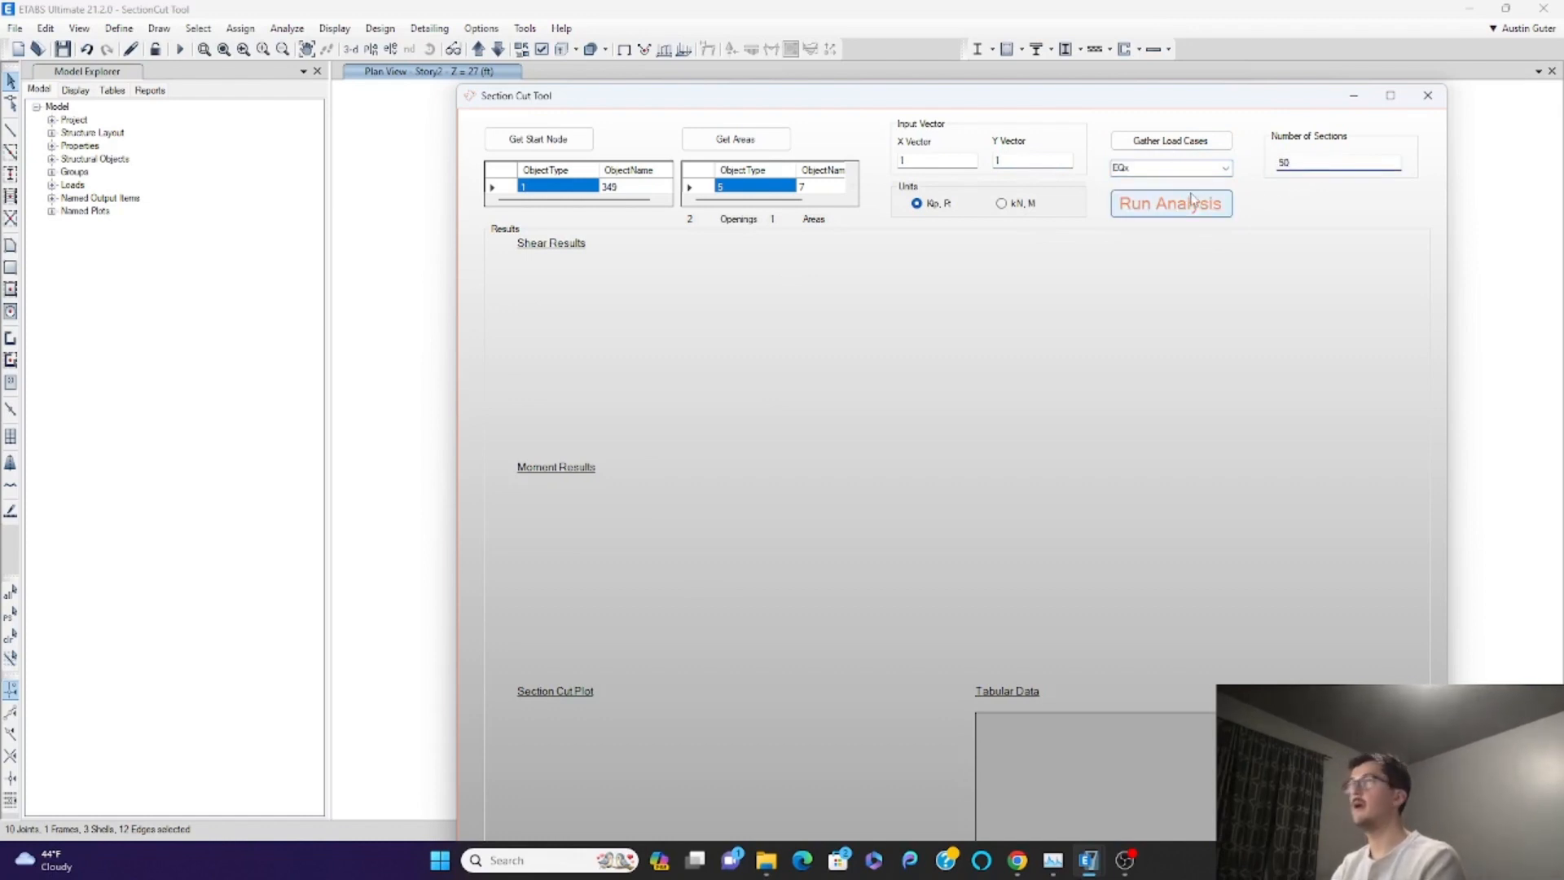
- Try to run the section cut analysis on the single Story2 slab area with its two openings
{"action": "left_click", "coordinate": [1144, 206]}
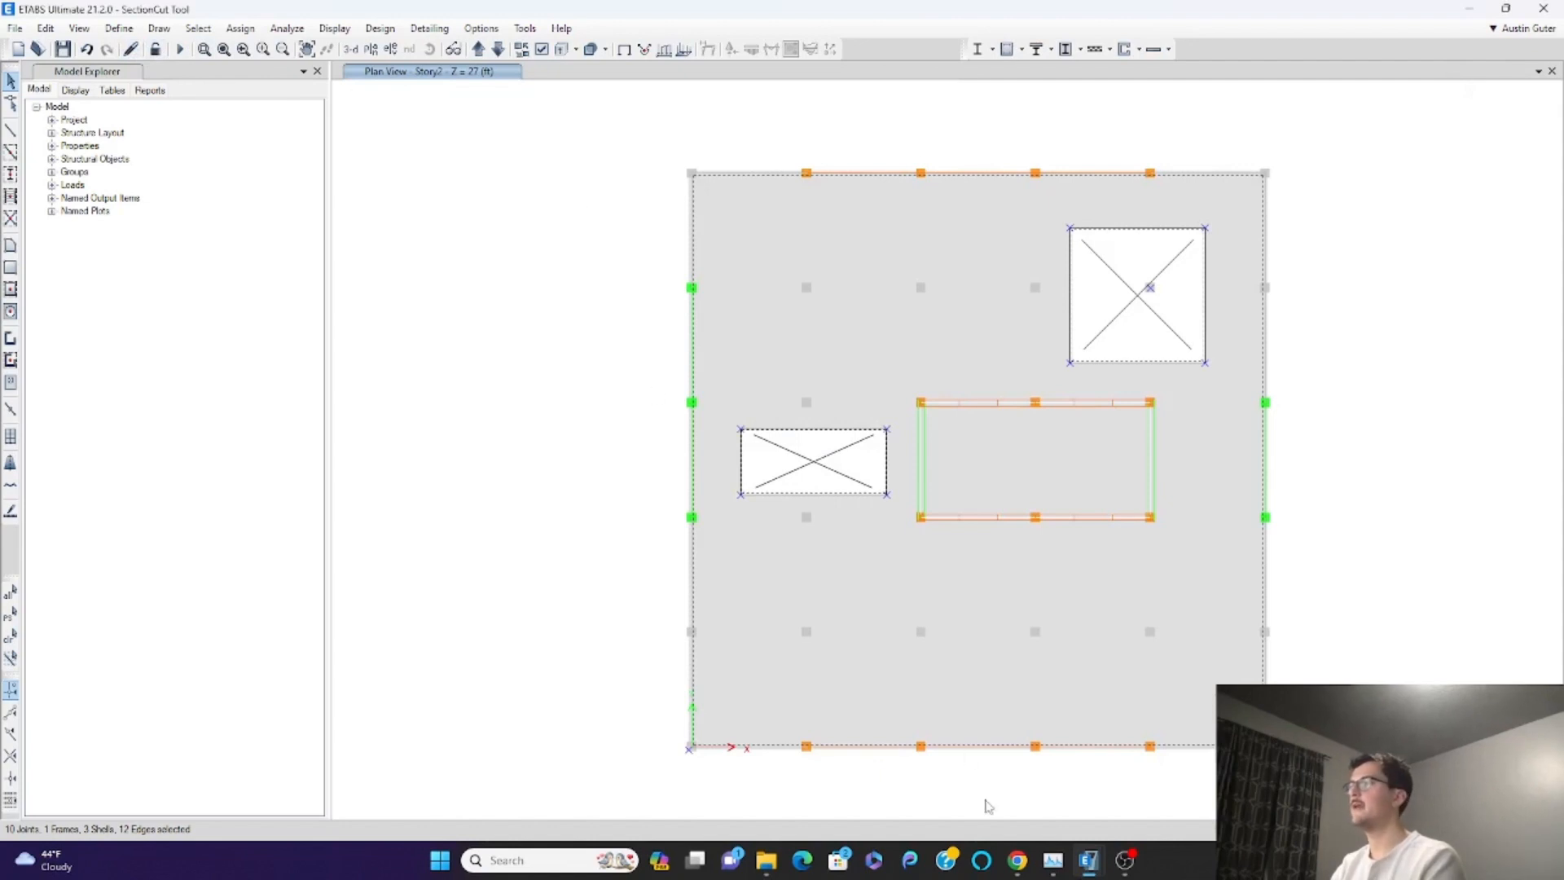
{"action": "mouse_move", "coordinate": [1089, 860]}
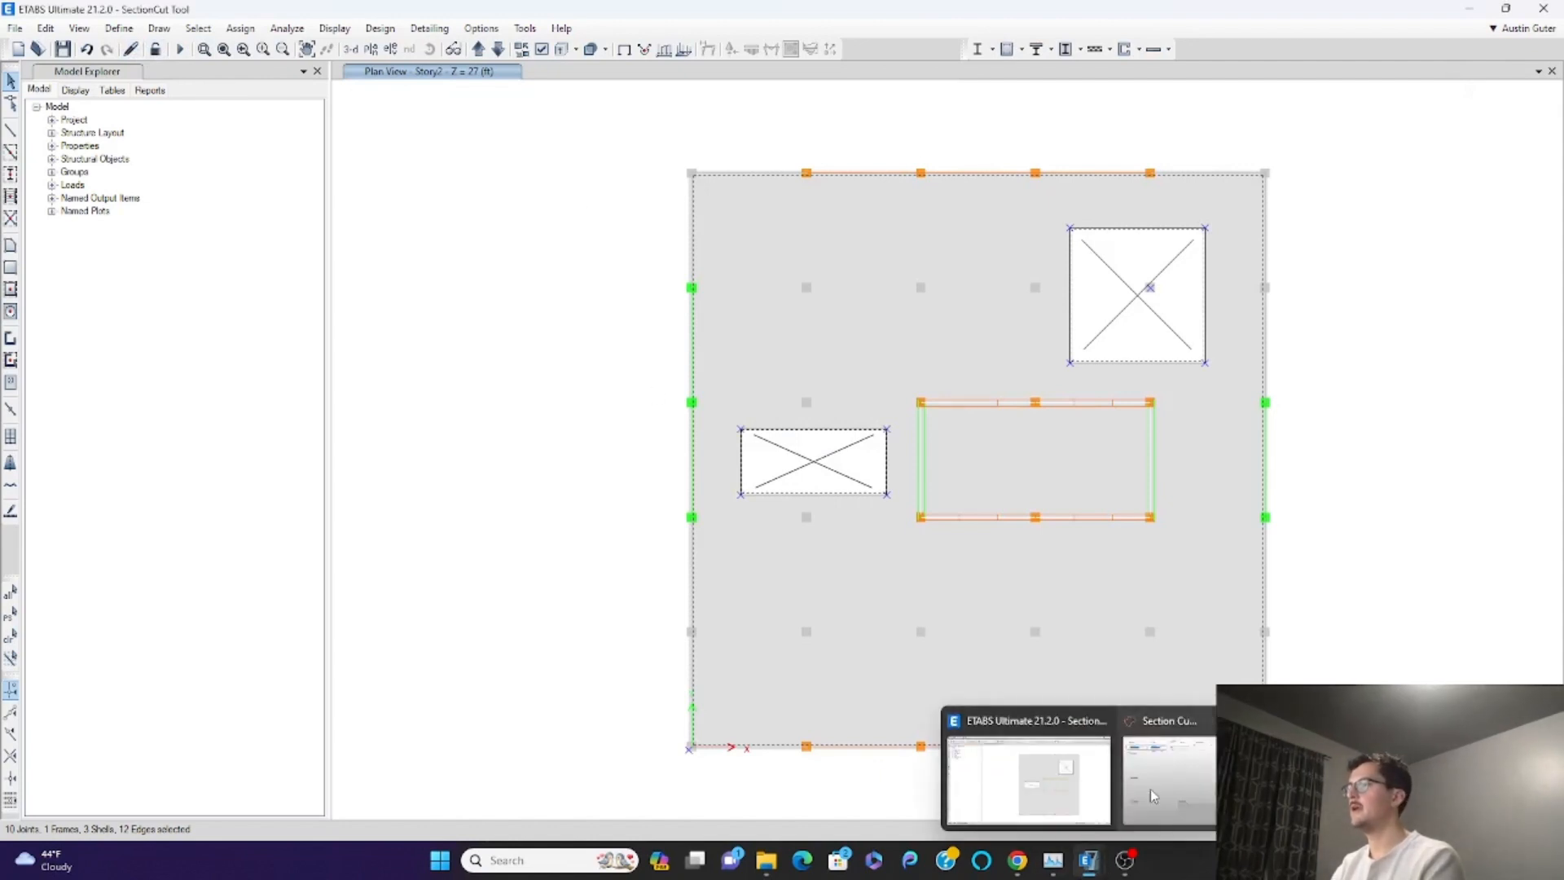
{"action": "left_click", "coordinate": [1157, 769]}
{"action": "left_click", "coordinate": [1155, 203]}
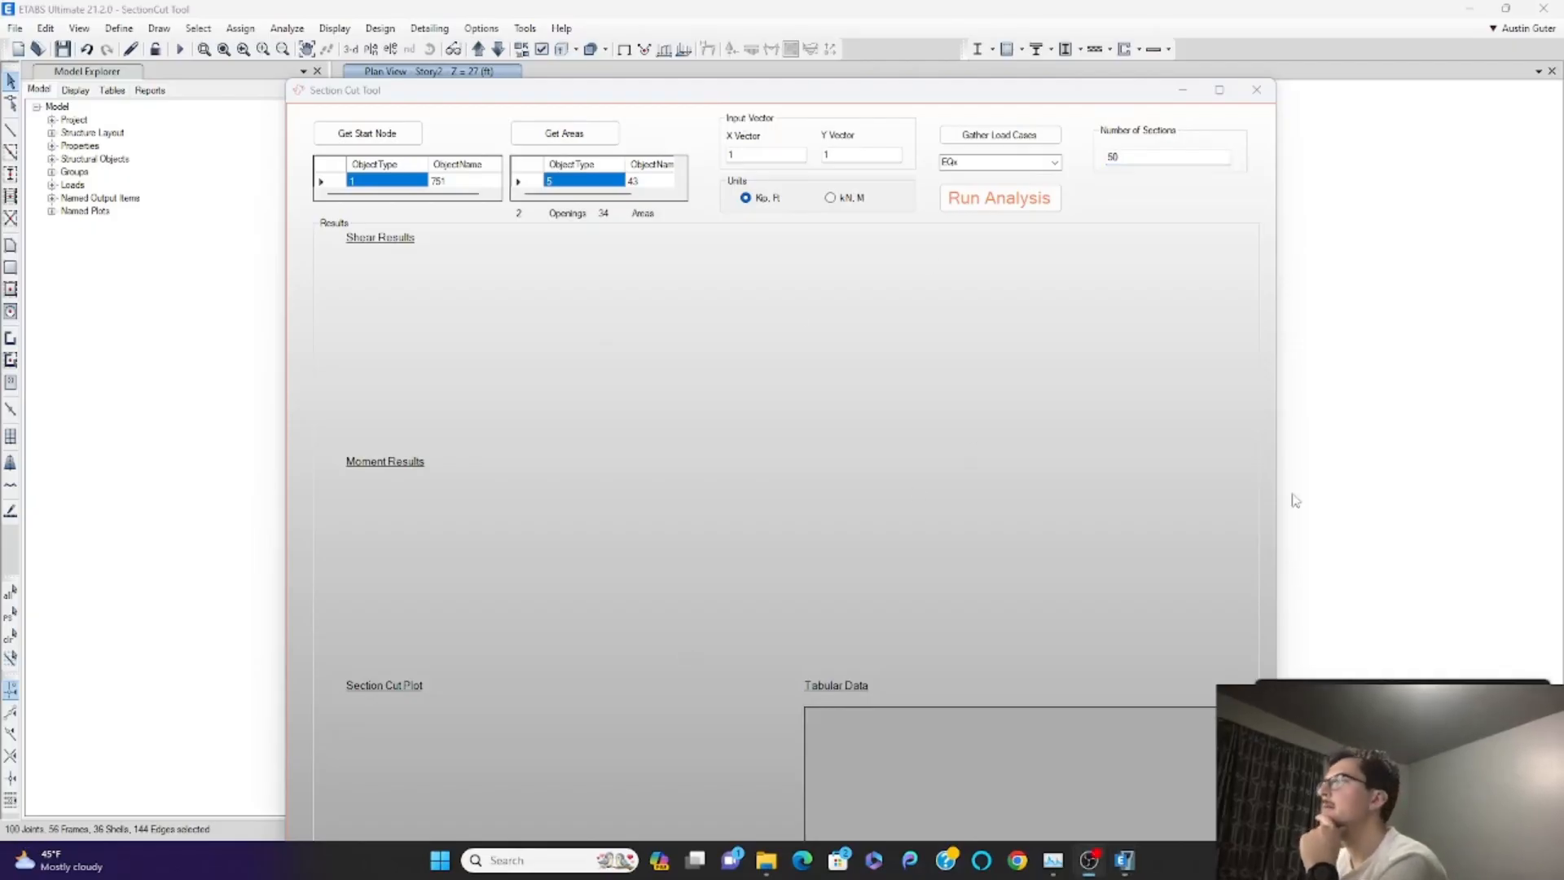
- Run the EQx section cut analysis on the divided Story2 slab areas and bring up the shear and moment results
{"action": "left_click_drag", "start_coordinate": [871, 96], "coordinate": [853, 61]}
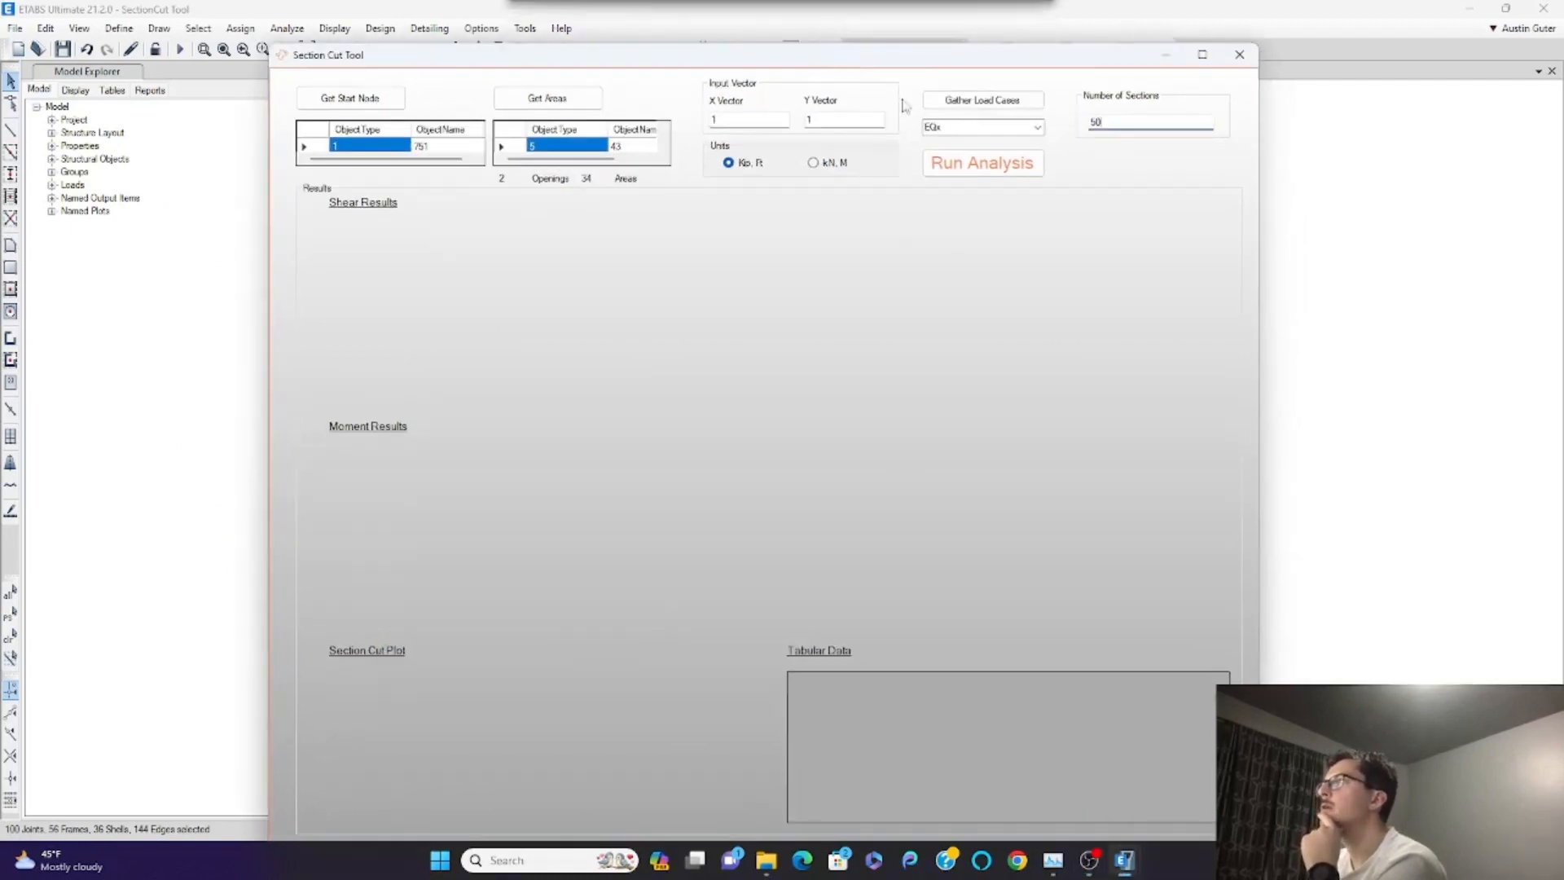
{"action": "left_click", "coordinate": [963, 171]}
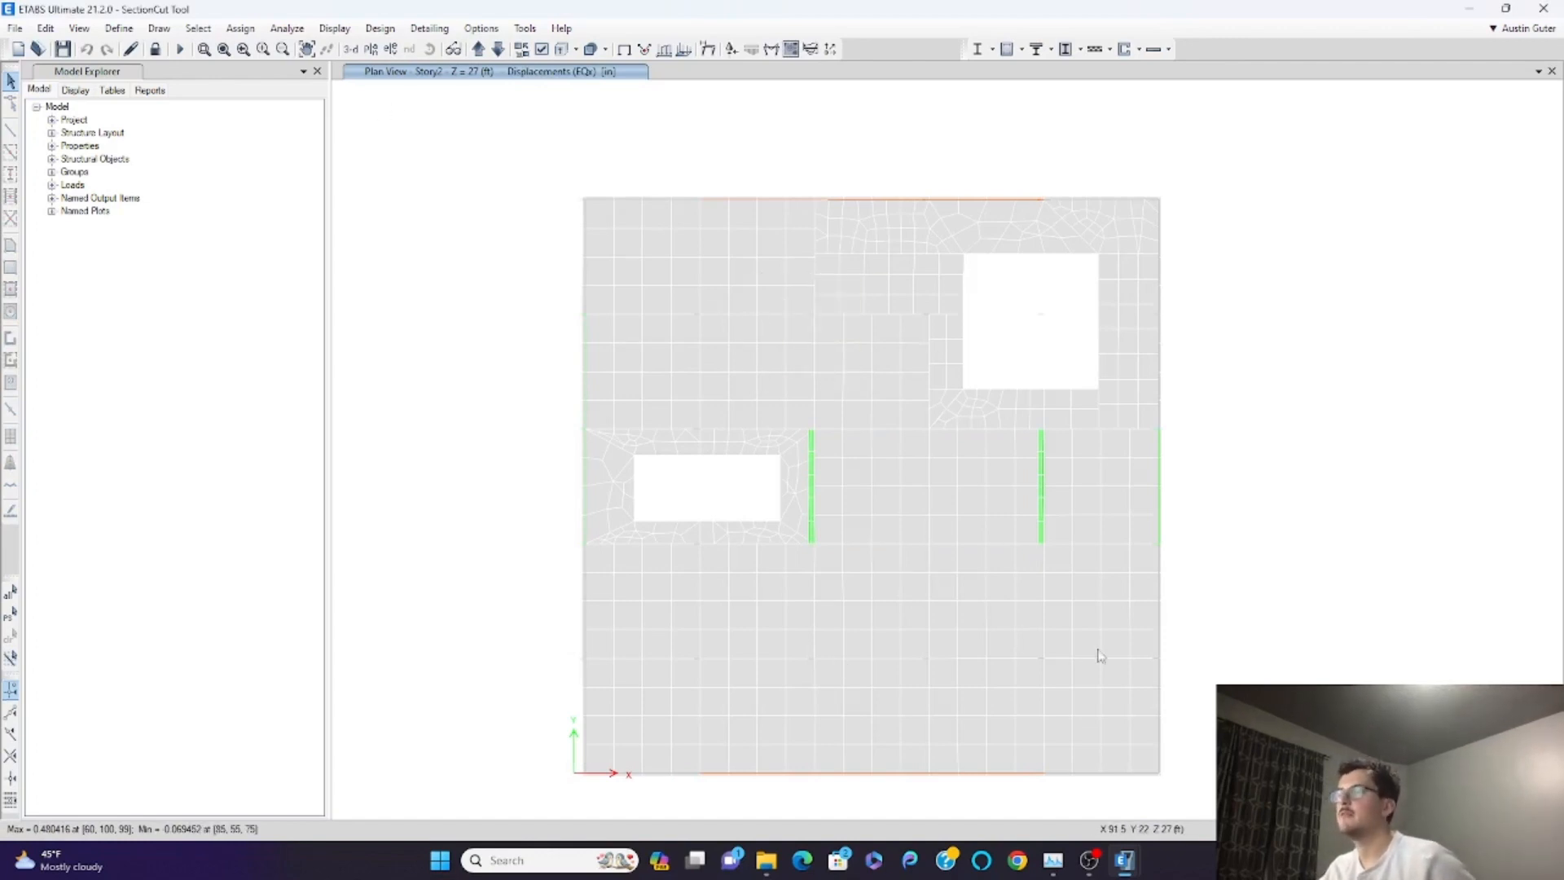
{"action": "mouse_move", "coordinate": [1124, 861]}
{"action": "left_click", "coordinate": [1199, 771]}
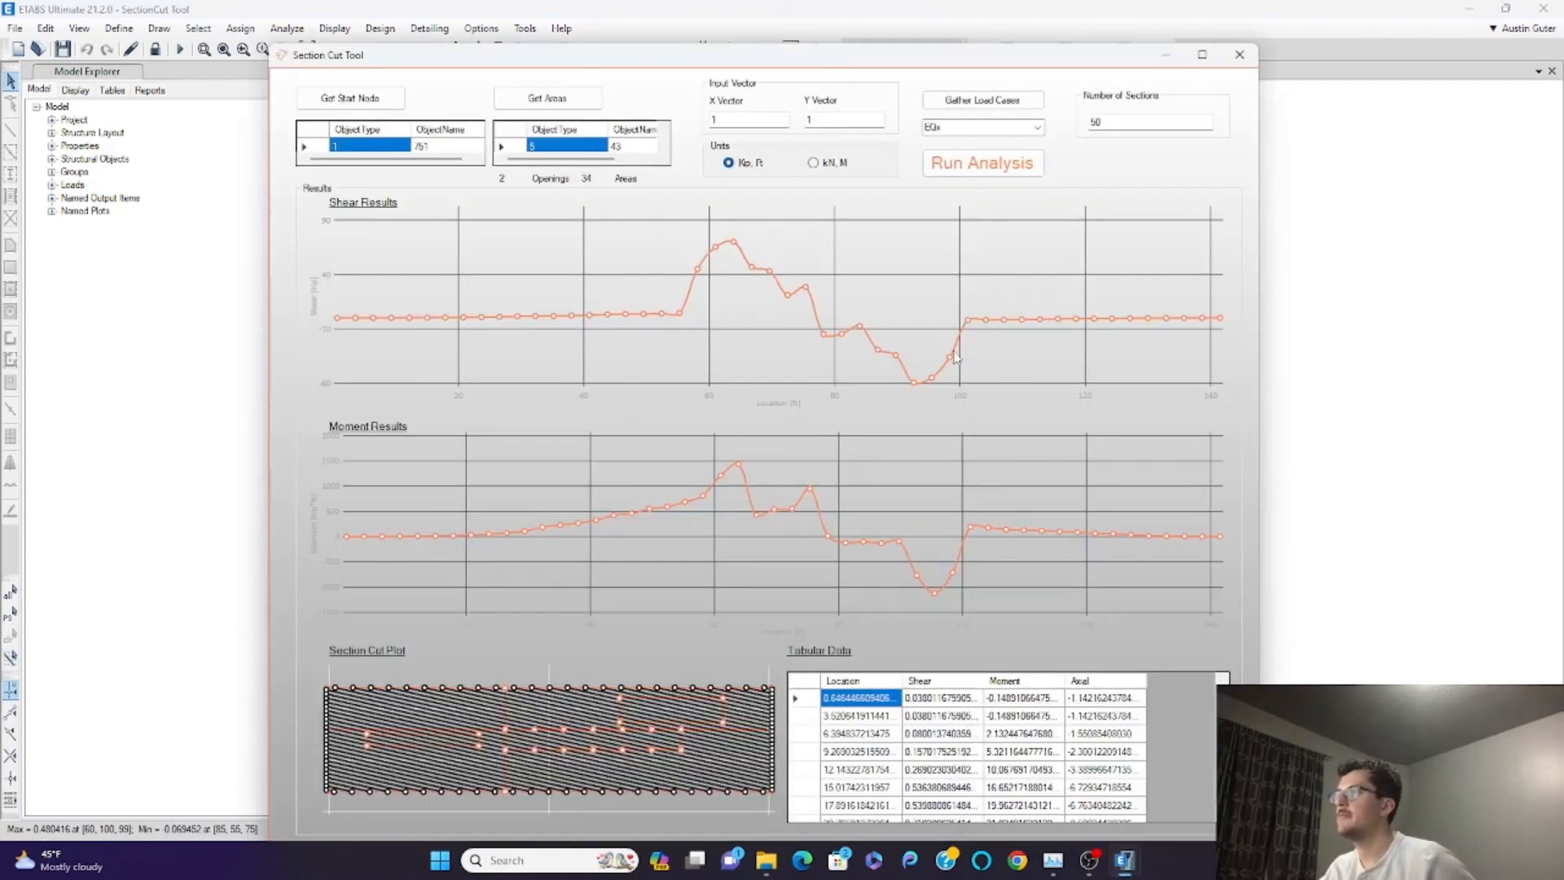